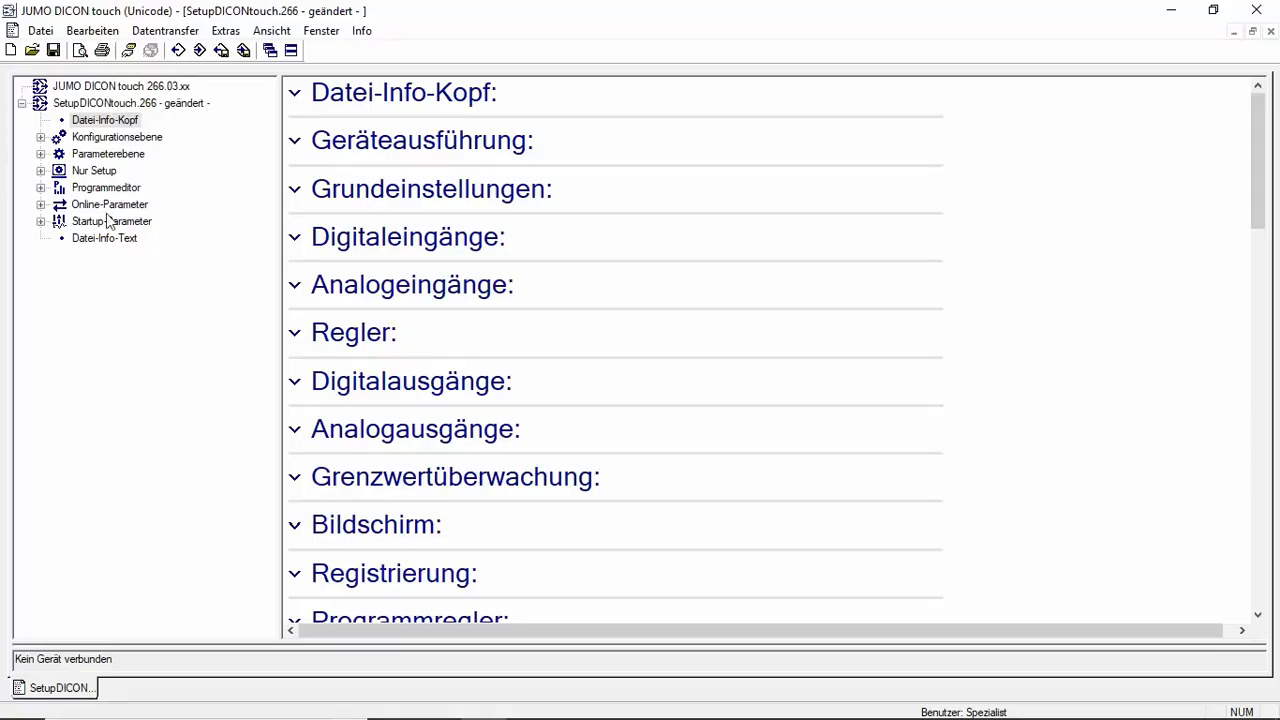
# Examine Frame 1 of the Modbus write frames, checking its process values, data types and slave address for the external master.
pyautogui.click(40, 171)
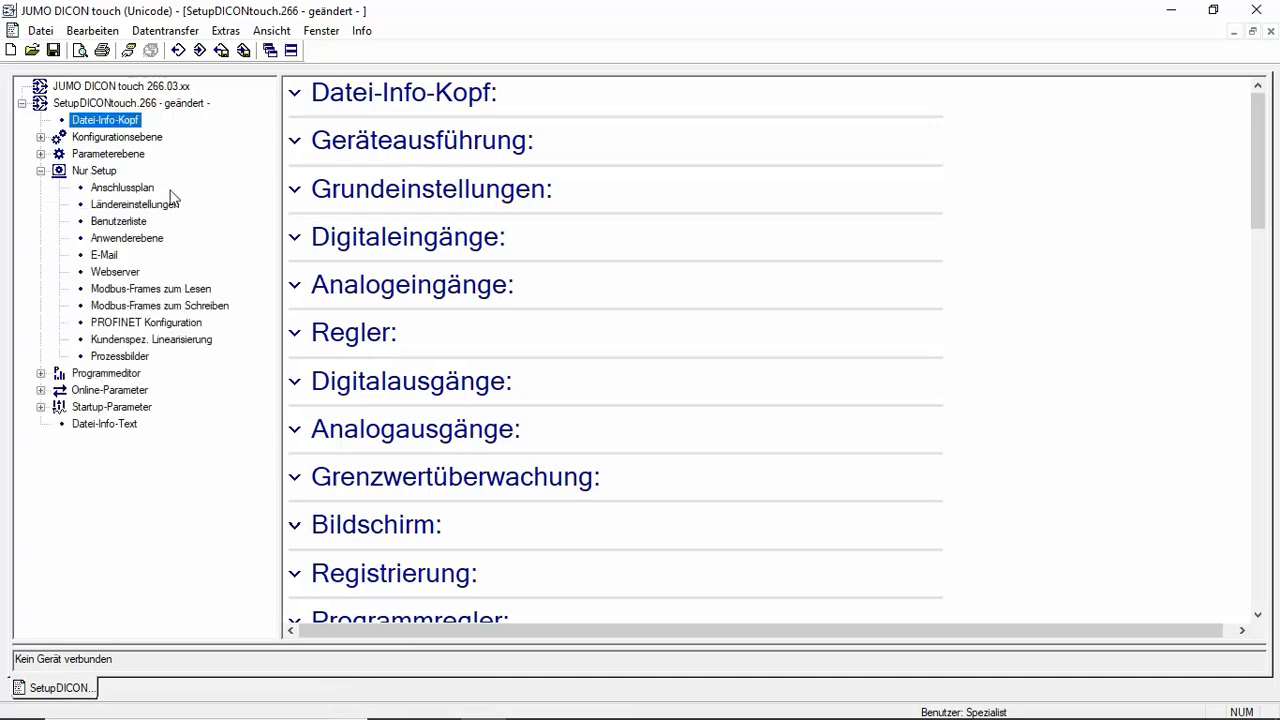
pyautogui.doubleClick(155, 306)
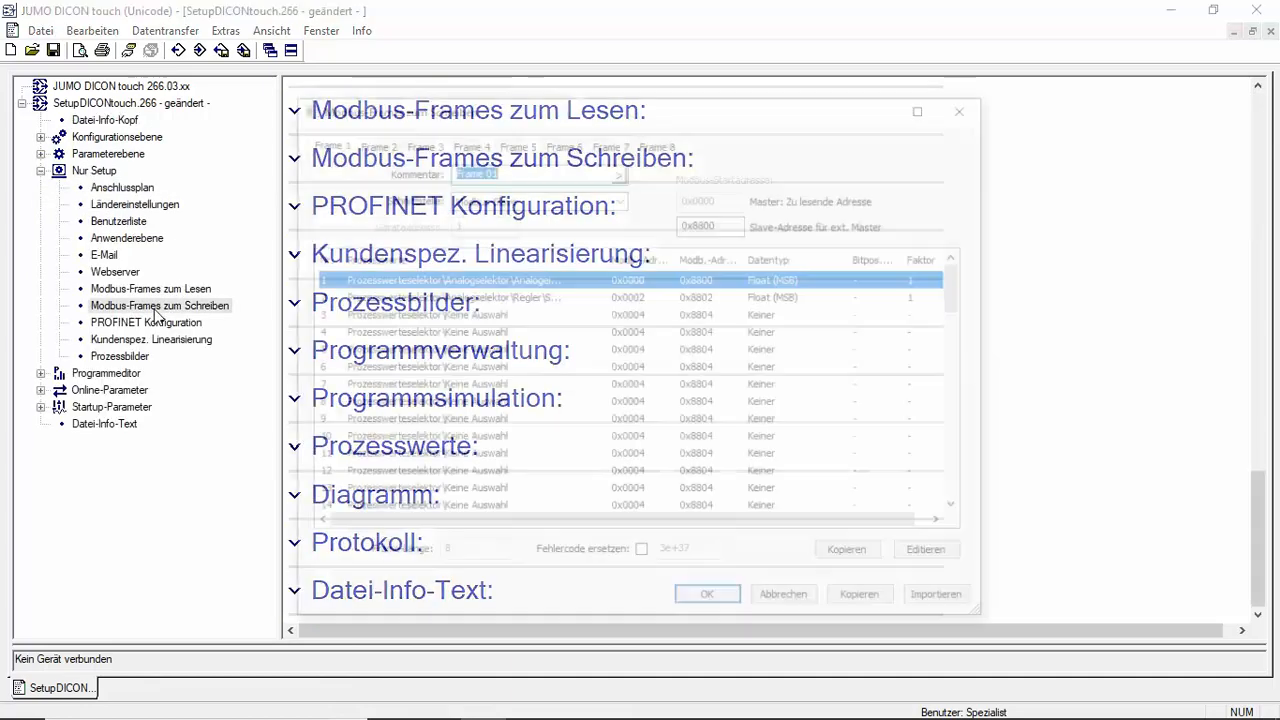
pyautogui.moveTo(606, 256); pyautogui.dragTo(701, 257)
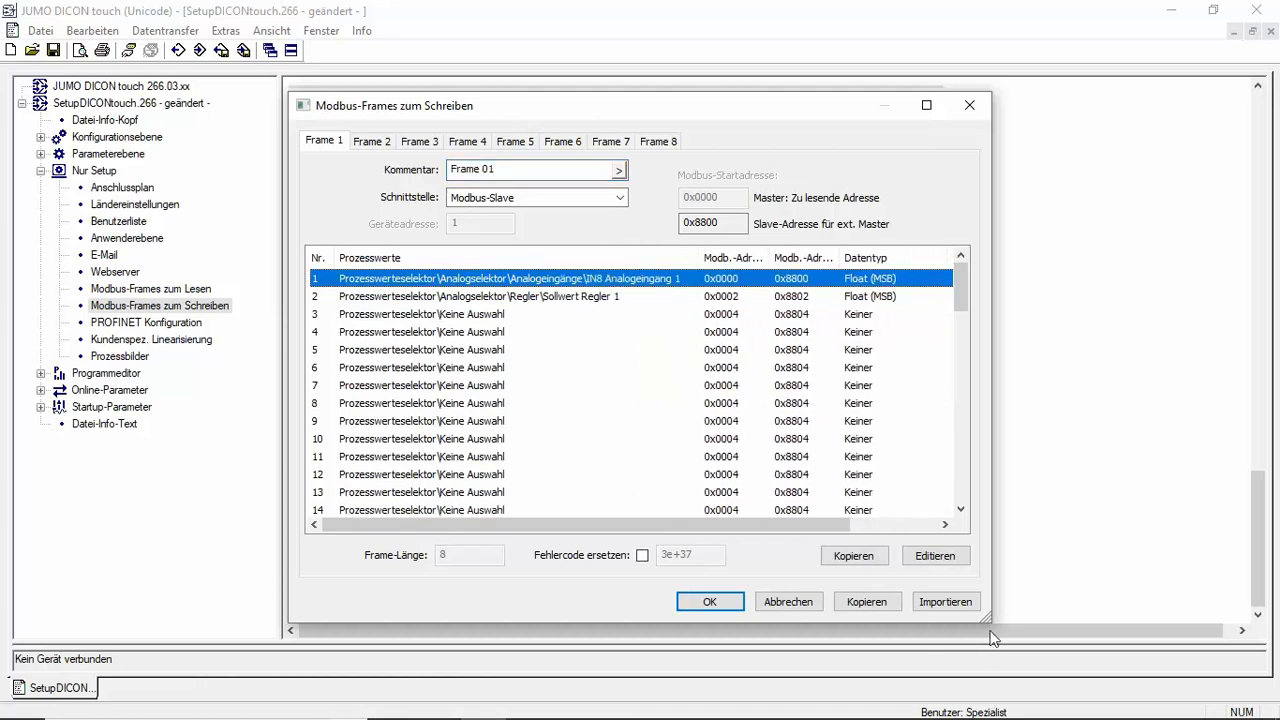
pyautogui.moveTo(986, 628); pyautogui.dragTo(1214, 570)
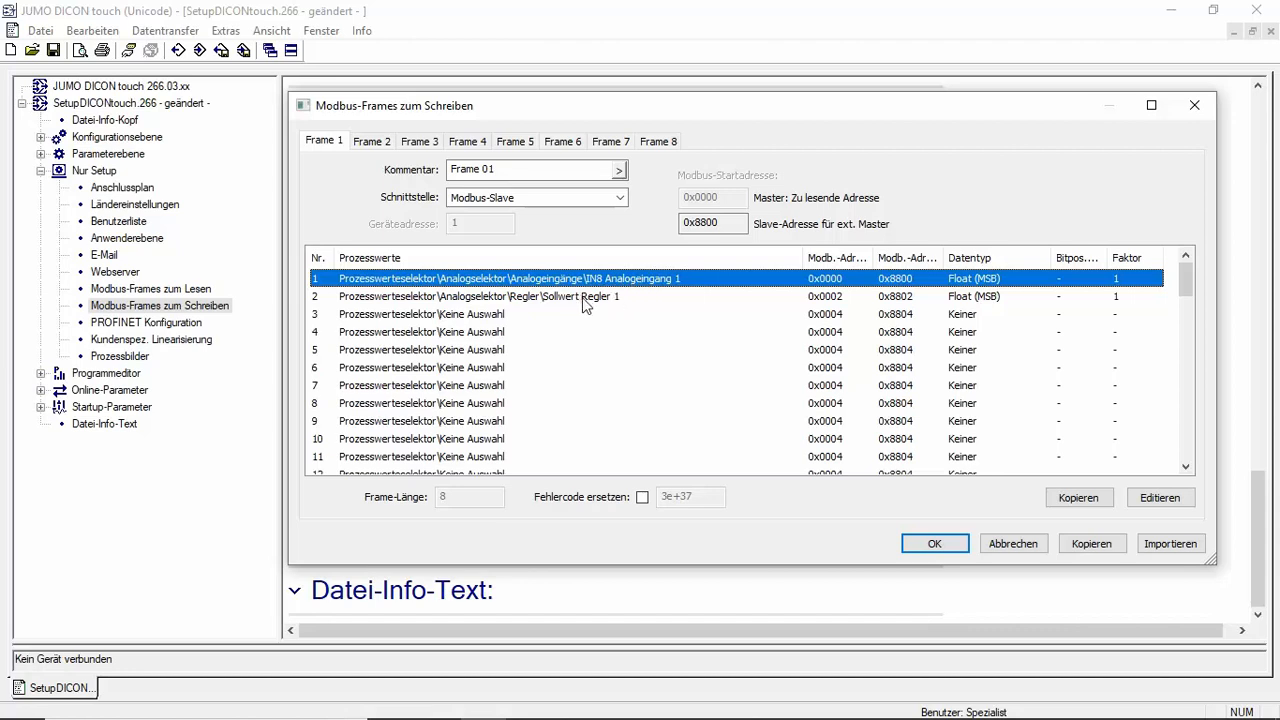
pyautogui.click(979, 302)
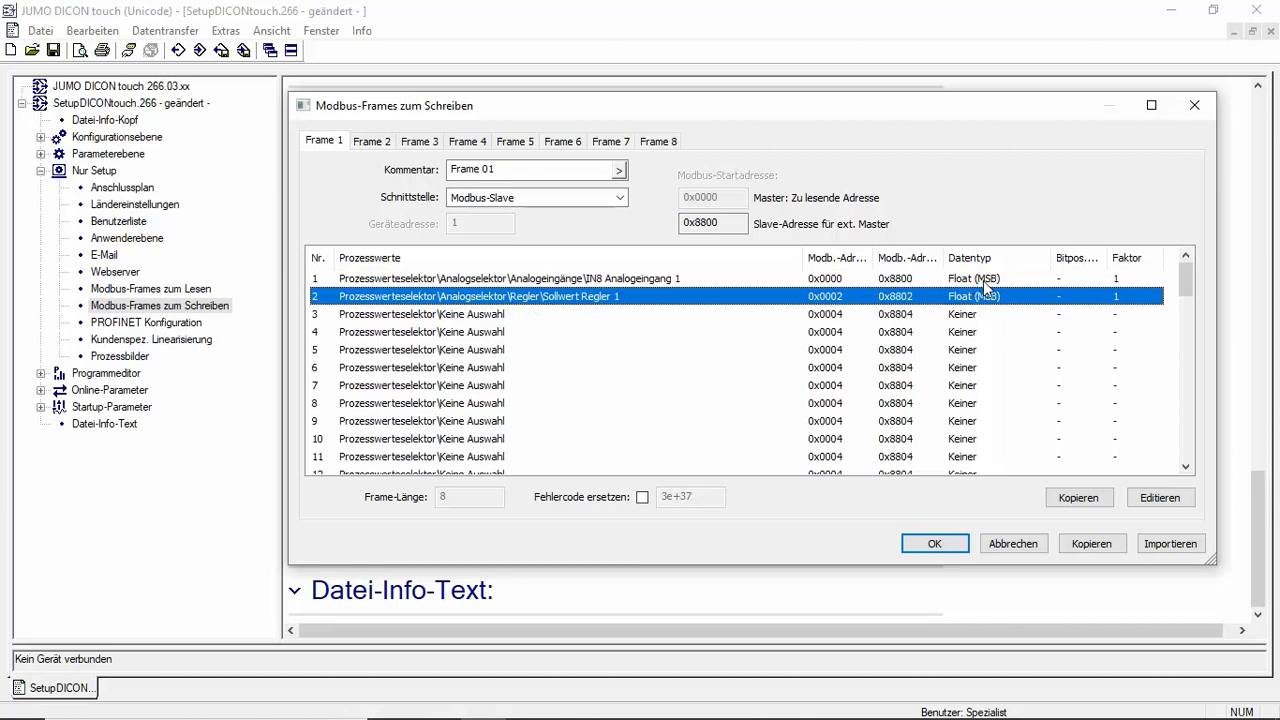
pyautogui.doubleClick(735, 220)
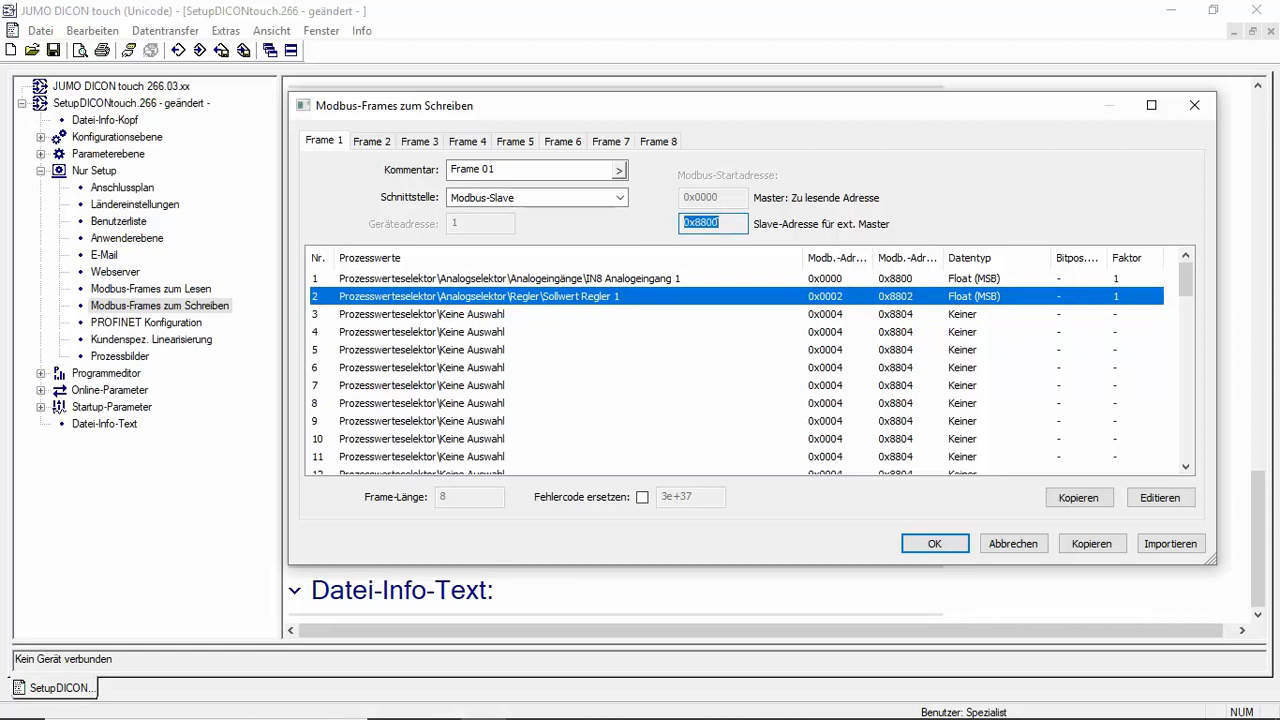
pyautogui.click(951, 544)
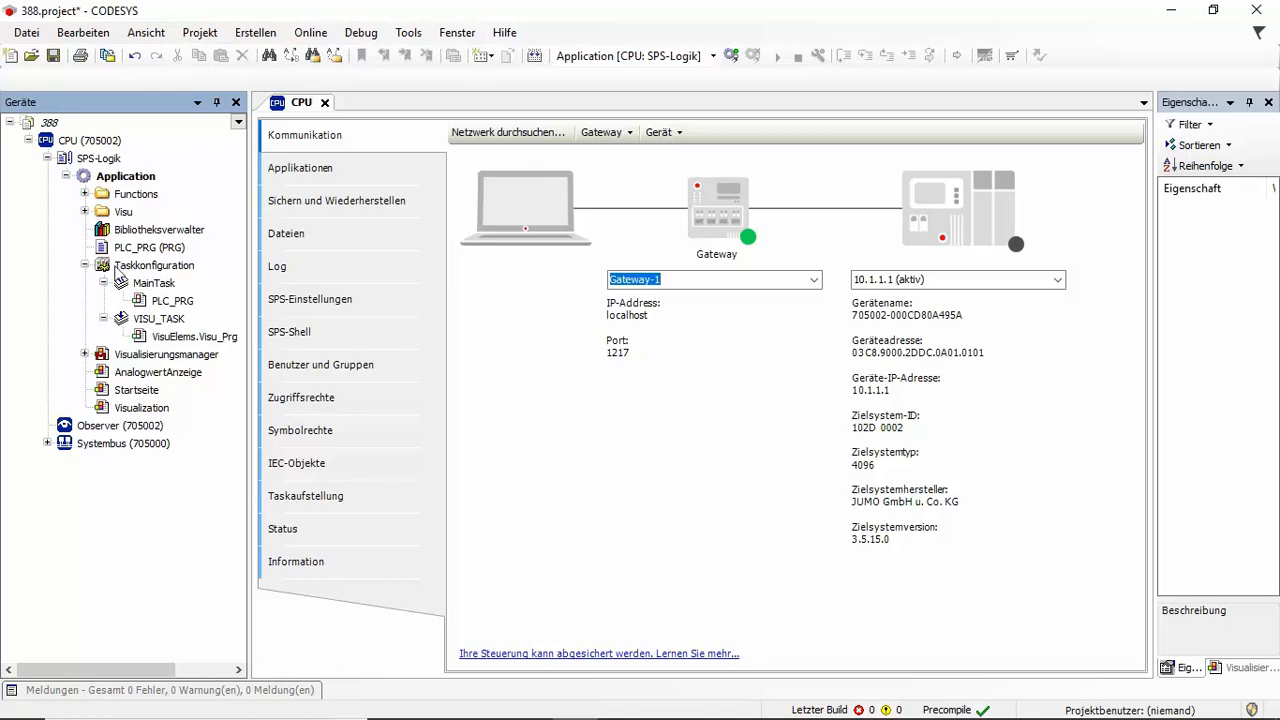
# Append an Ethernet adapter from the fieldbus category to the CPU (705002) device.
pyautogui.click(60, 144)
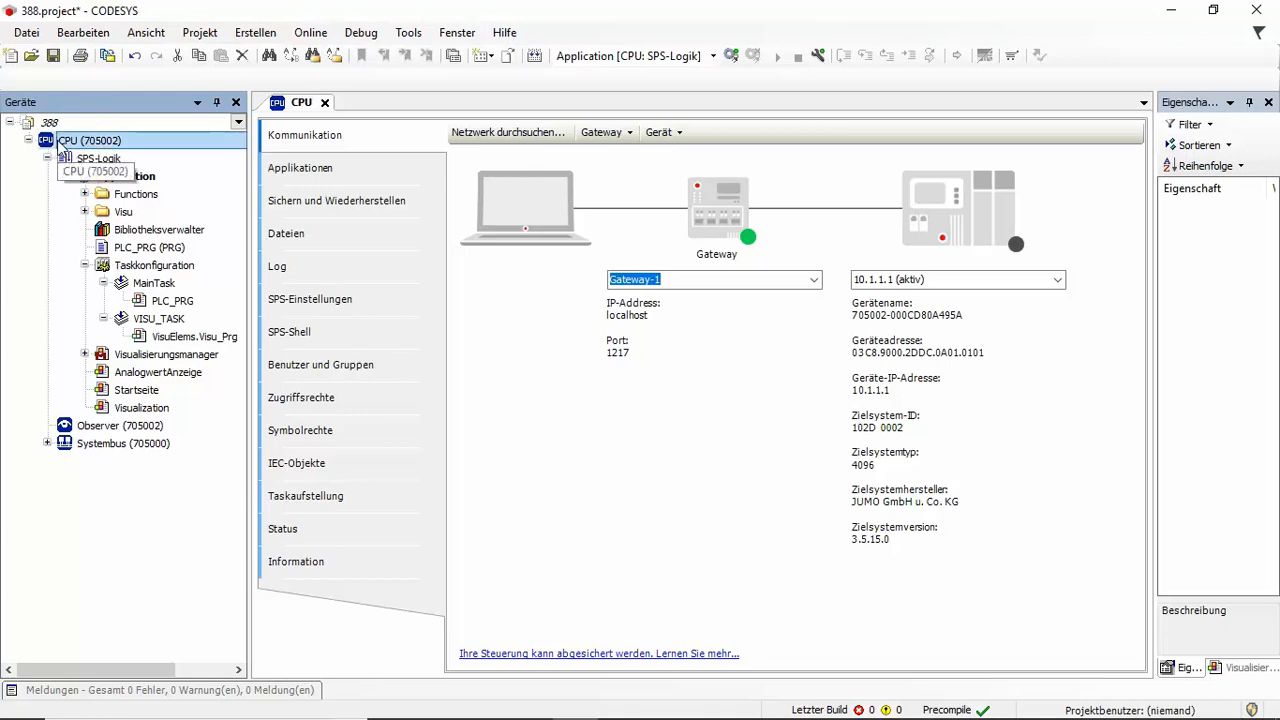
pyautogui.rightClick(60, 144)
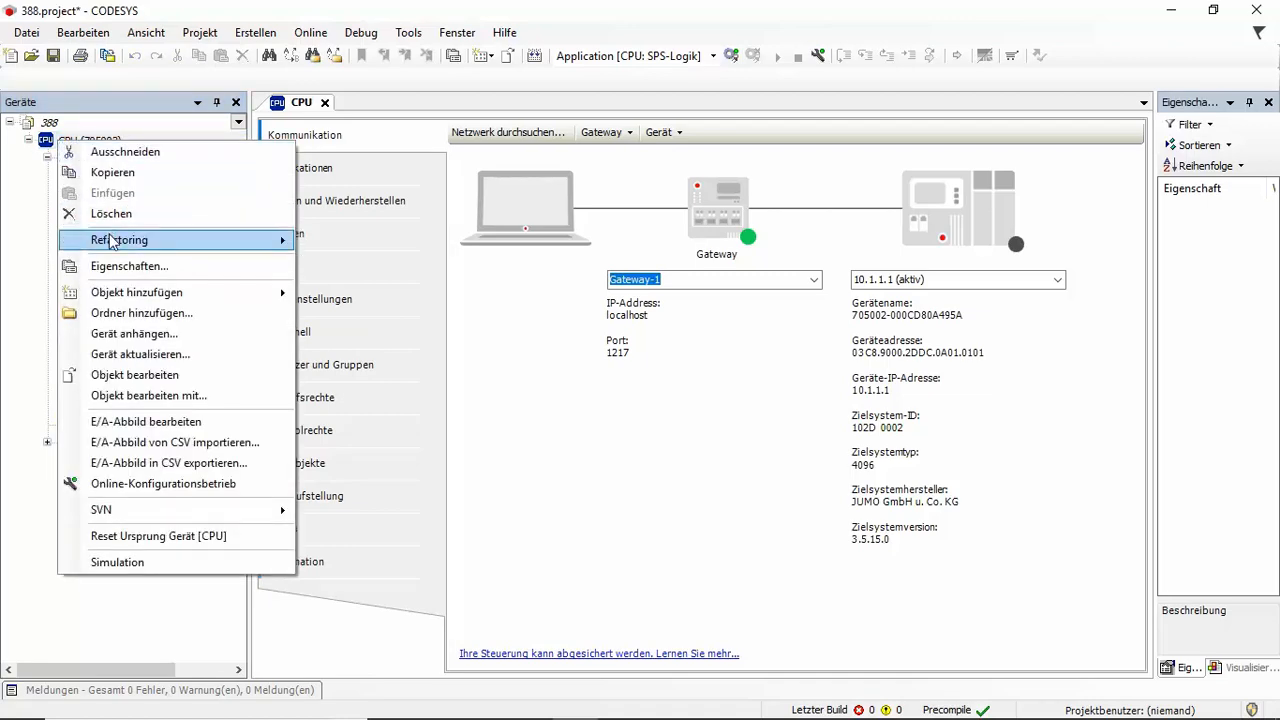
pyautogui.click(111, 341)
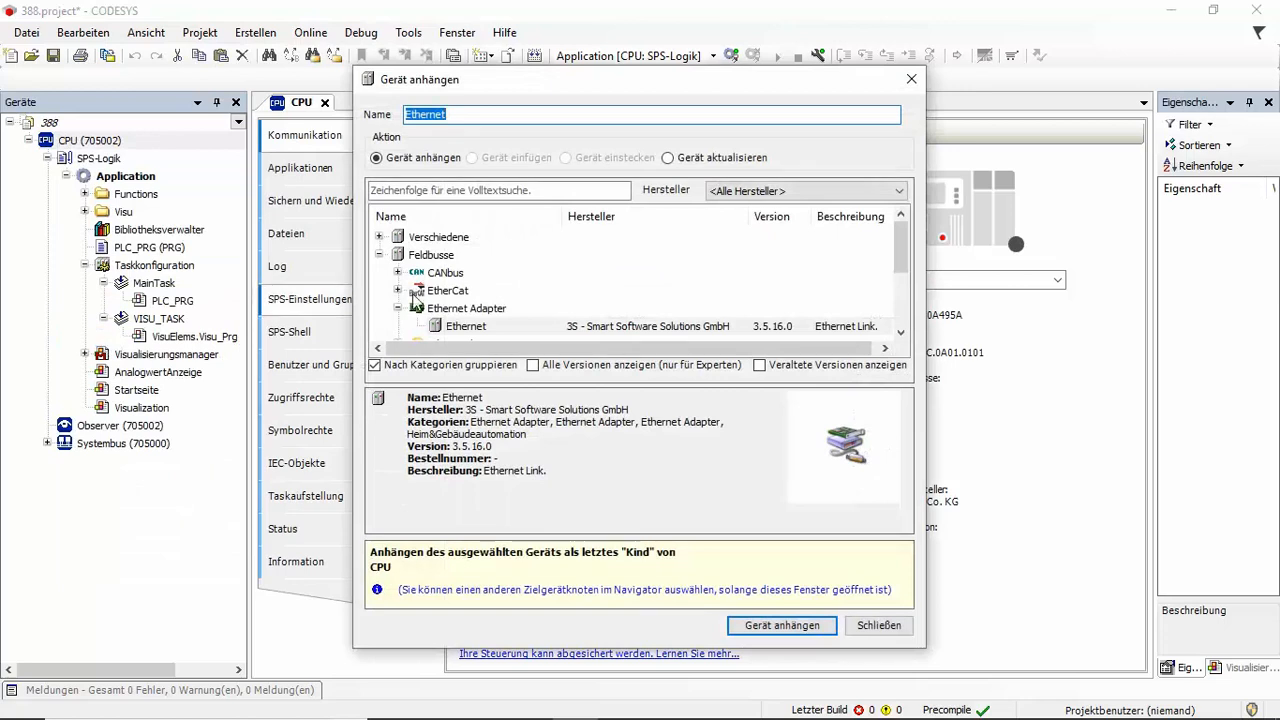
pyautogui.click(380, 255)
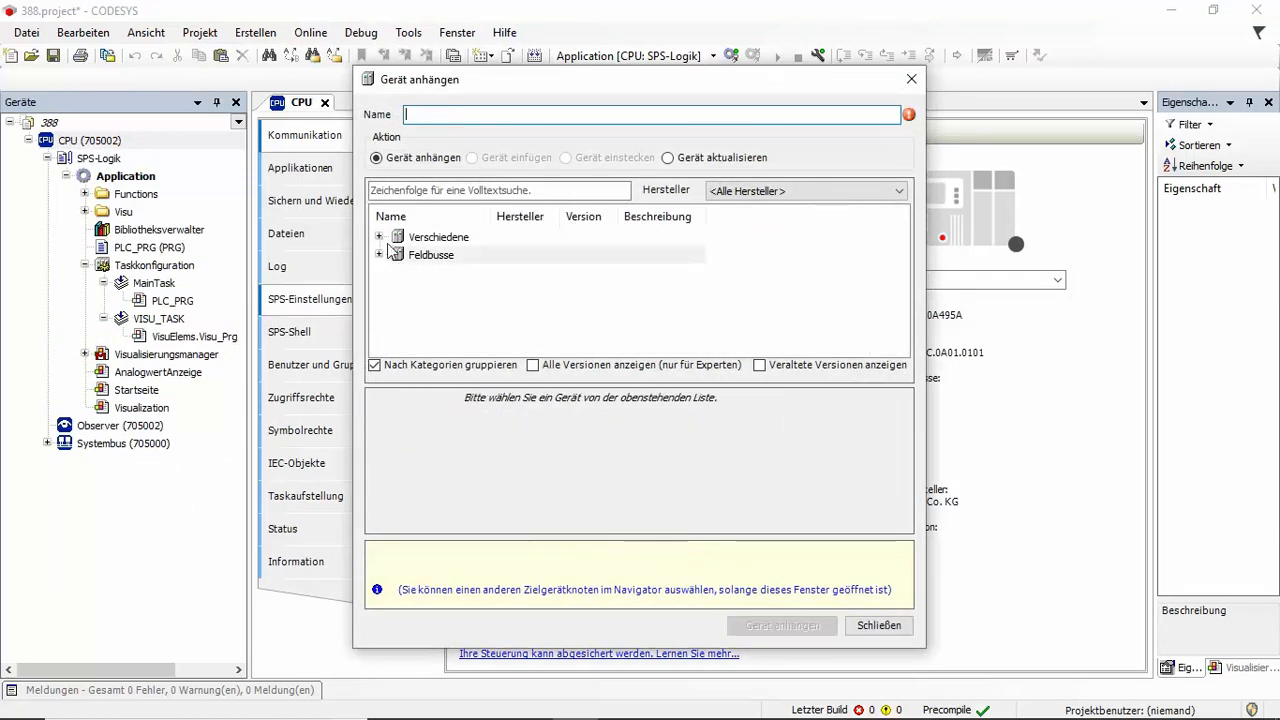
pyautogui.click(379, 255)
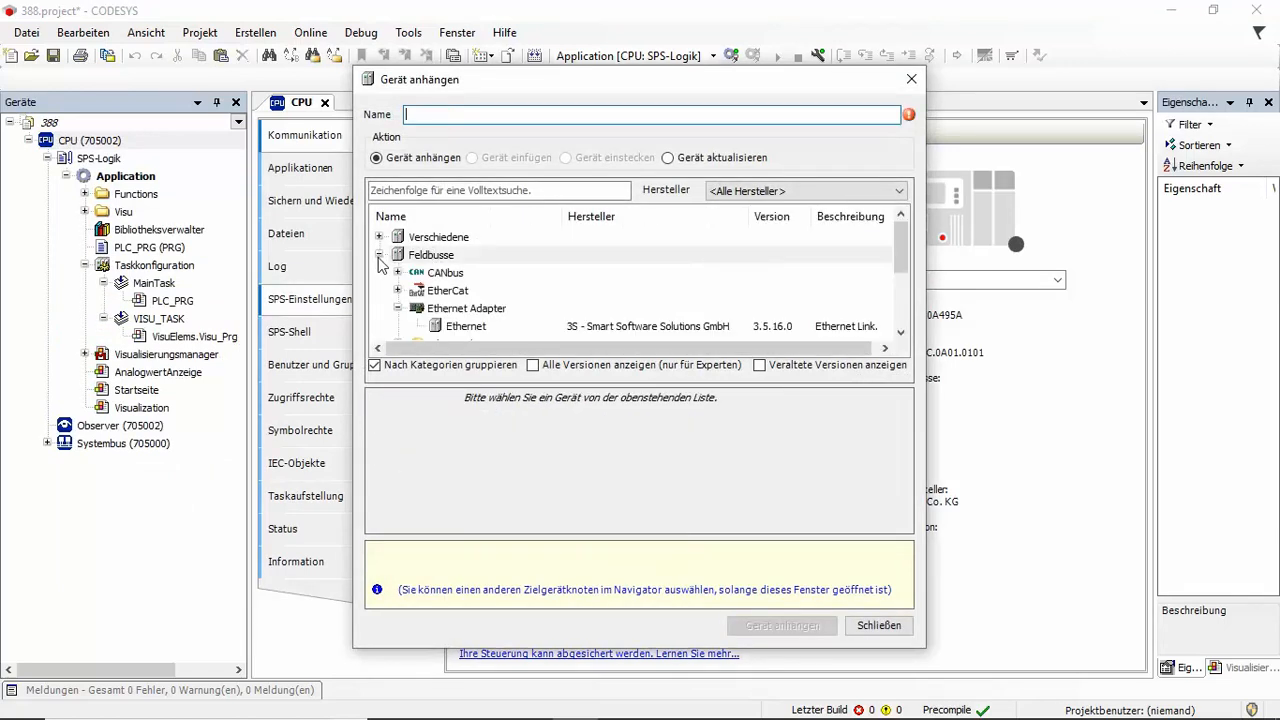
pyautogui.click(452, 312)
pyautogui.click(452, 327)
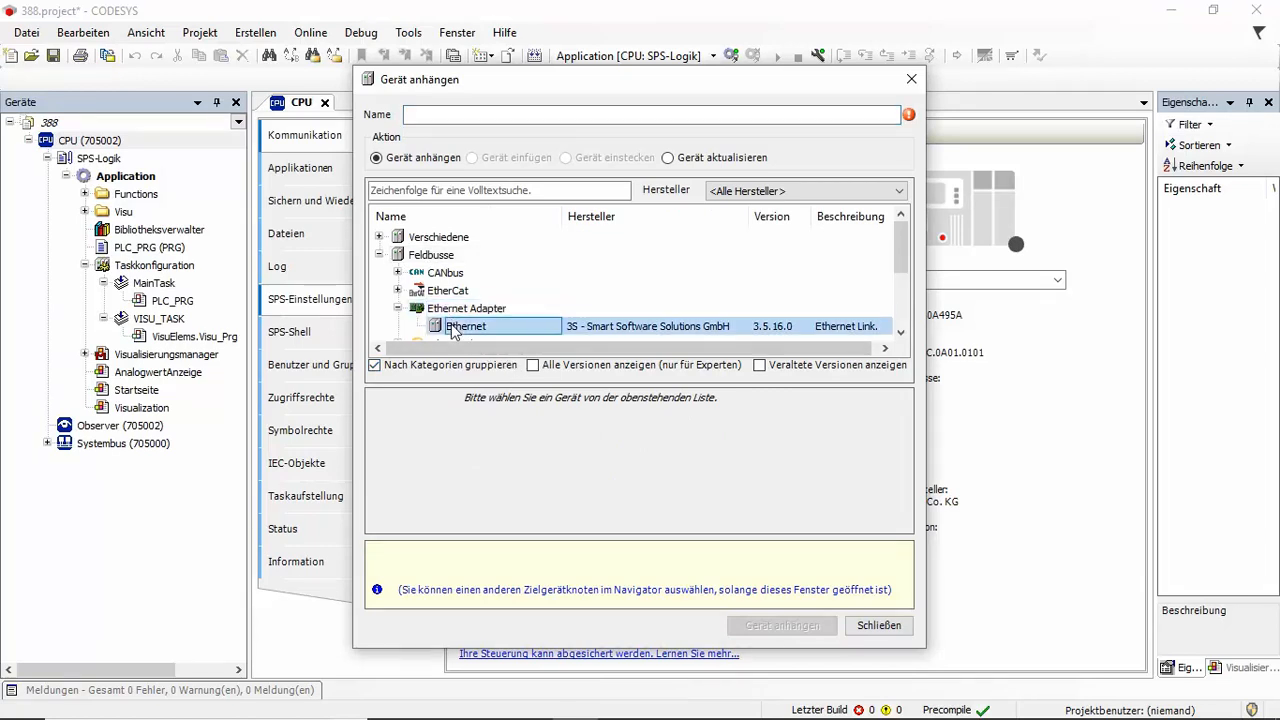
pyautogui.click(770, 625)
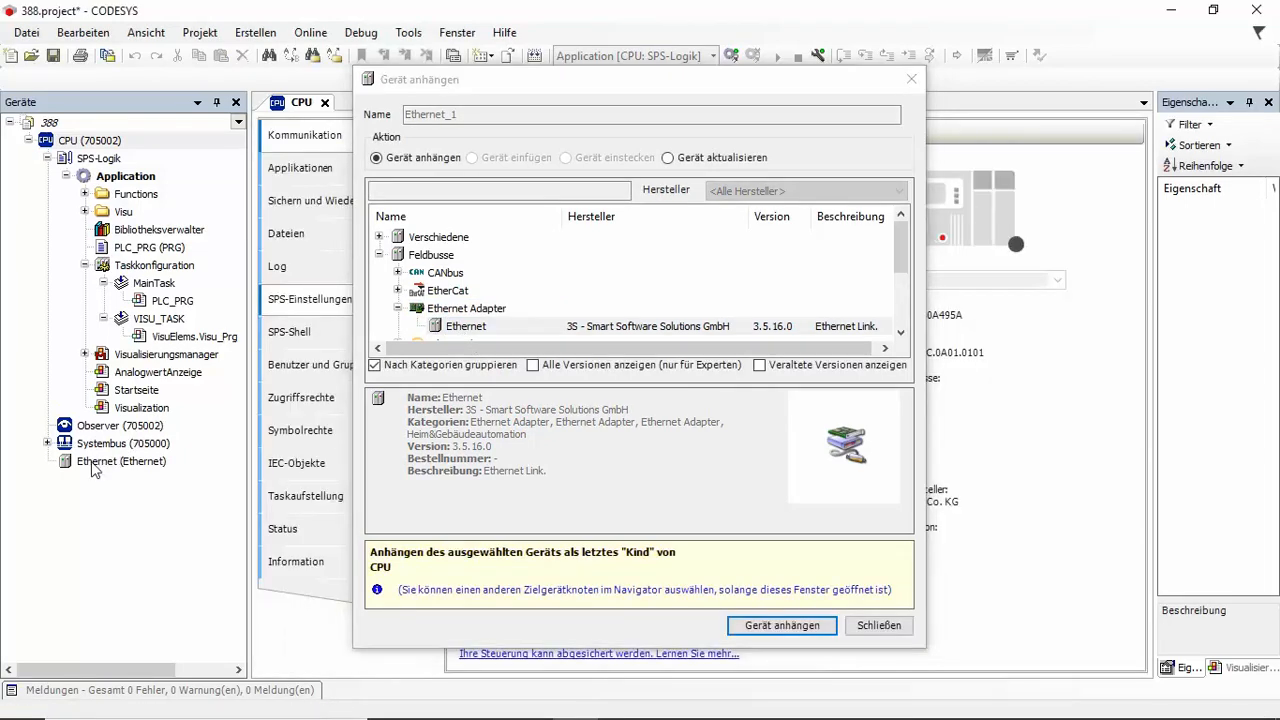
# Append a Modbus TCP Master beneath the Ethernet adapter.
pyautogui.click(95, 463)
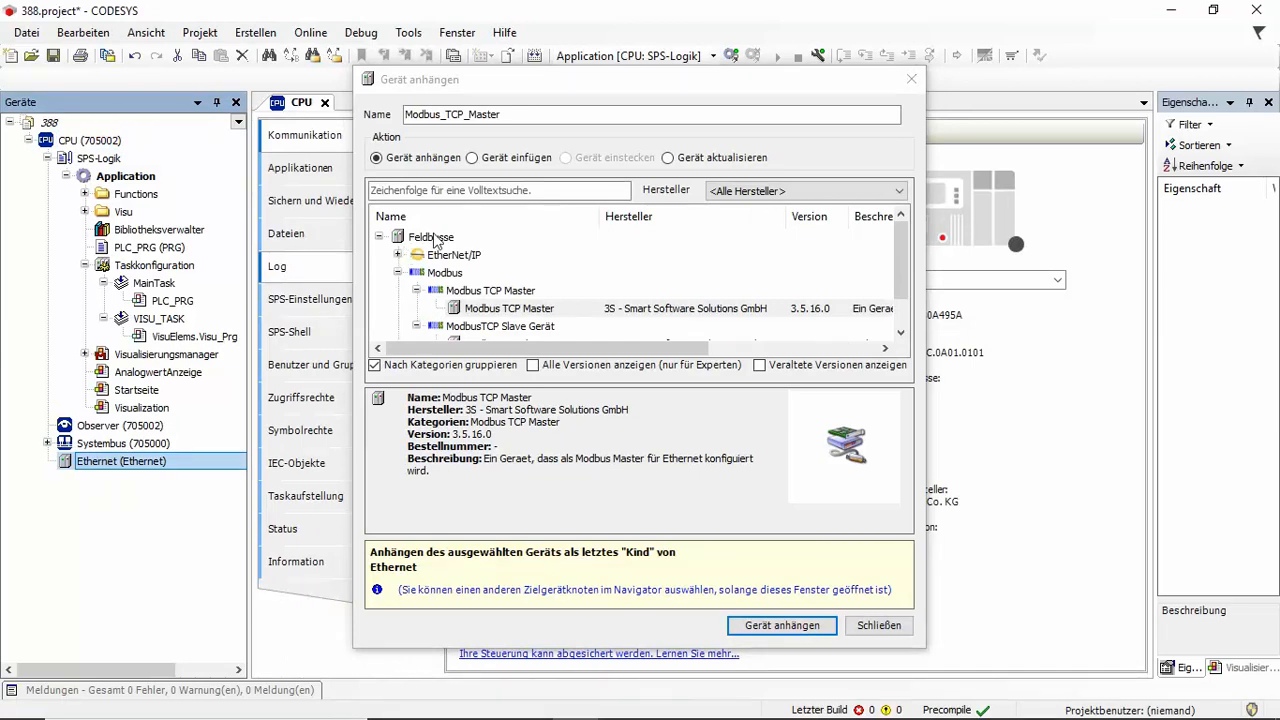
pyautogui.click(399, 274)
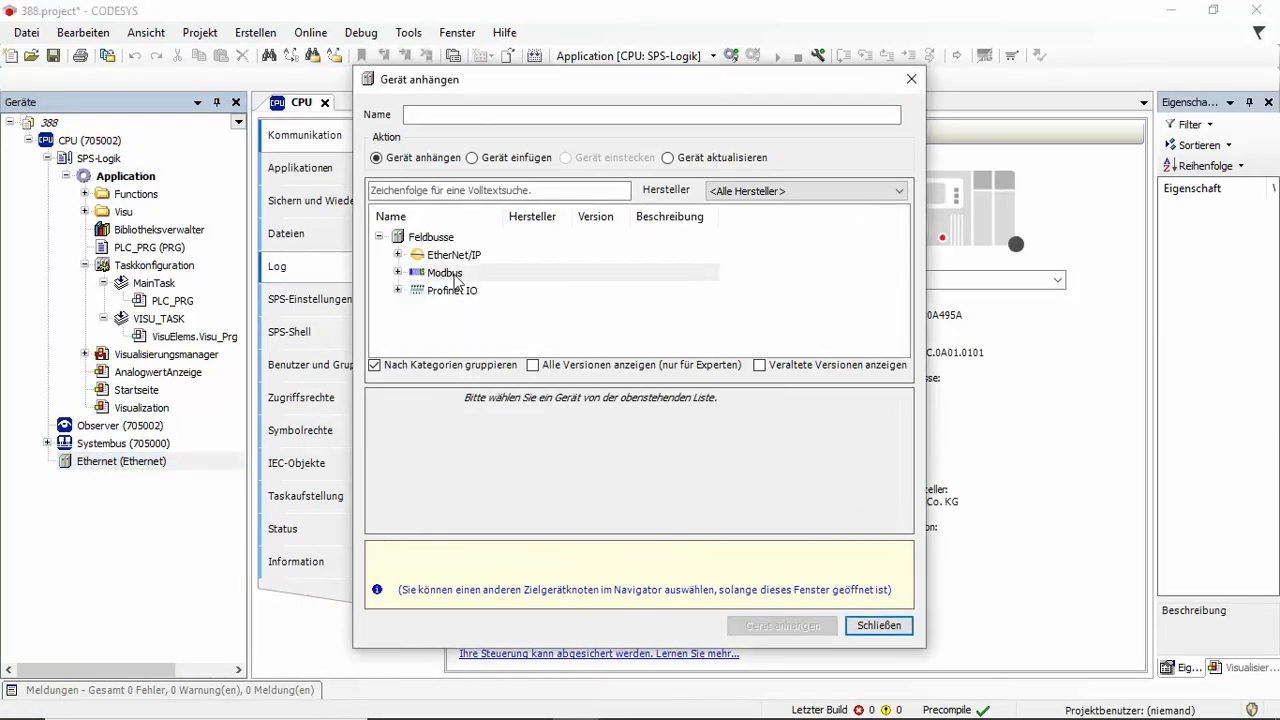
pyautogui.click(398, 274)
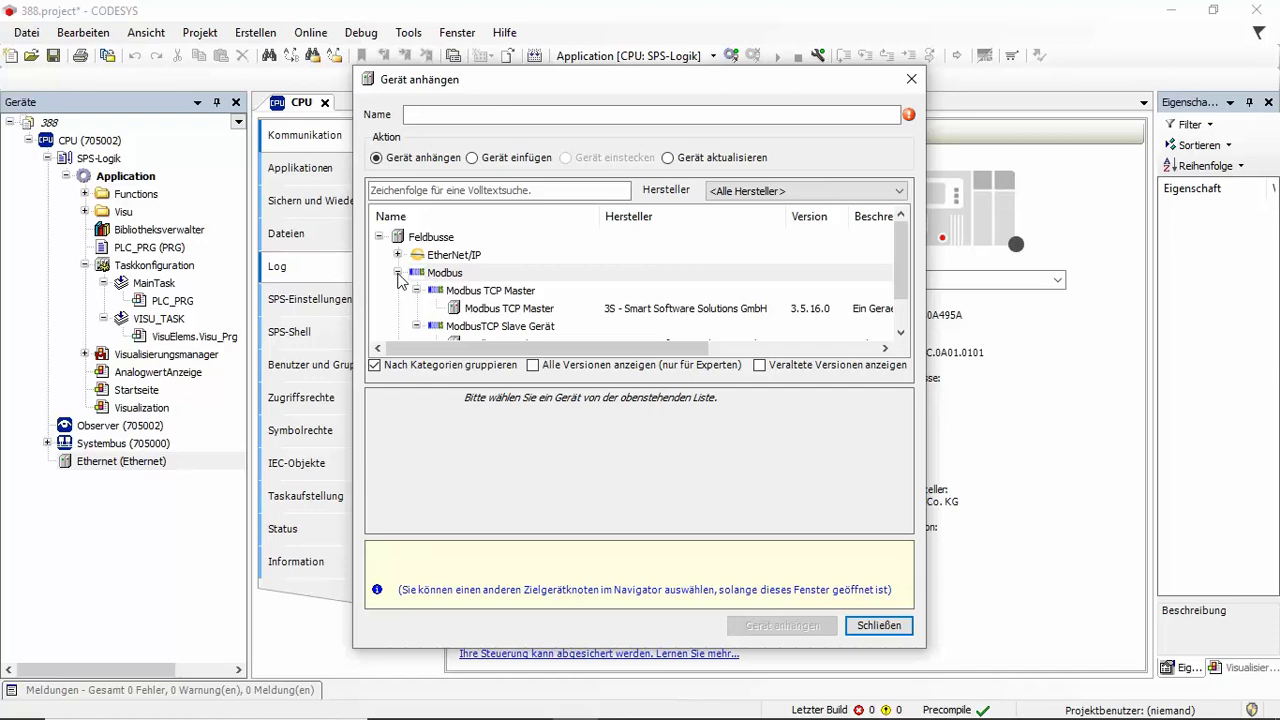
pyautogui.click(484, 310)
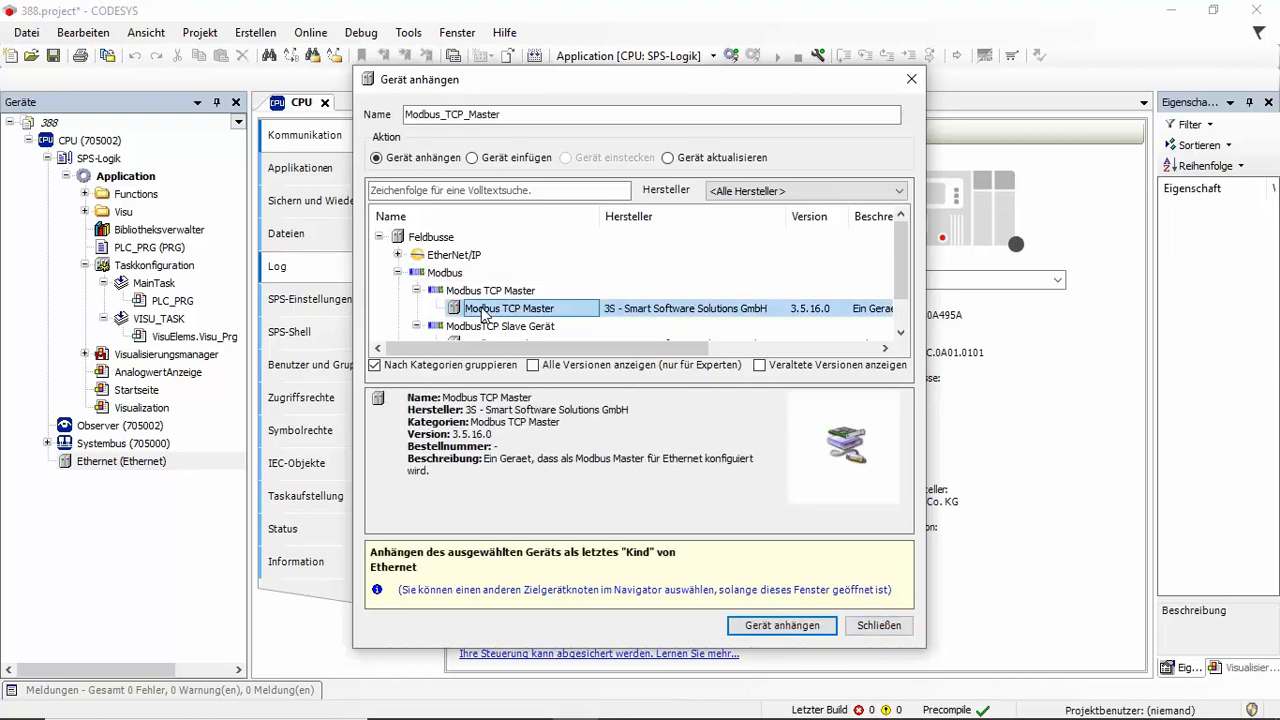
pyautogui.click(760, 625)
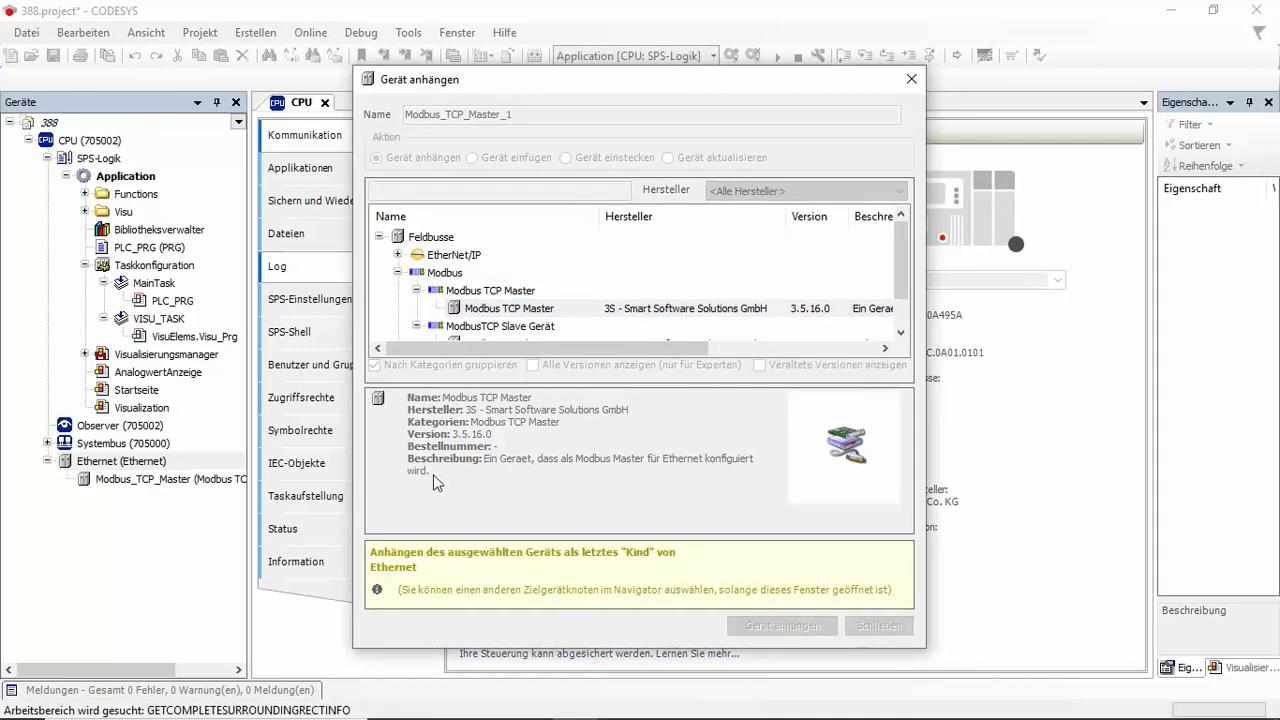
# Append a Modbus TCP Slave beneath Modbus_TCP_Master and finish attaching devices.
pyautogui.click(119, 485)
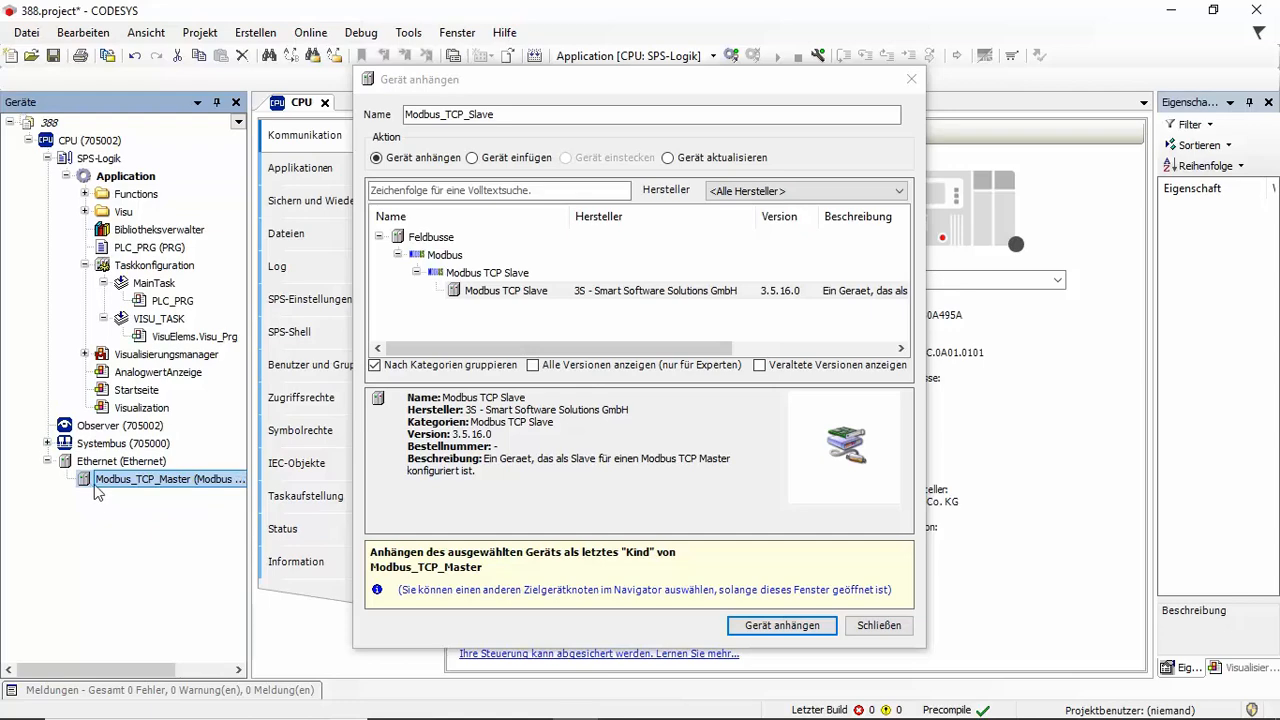
pyautogui.click(465, 290)
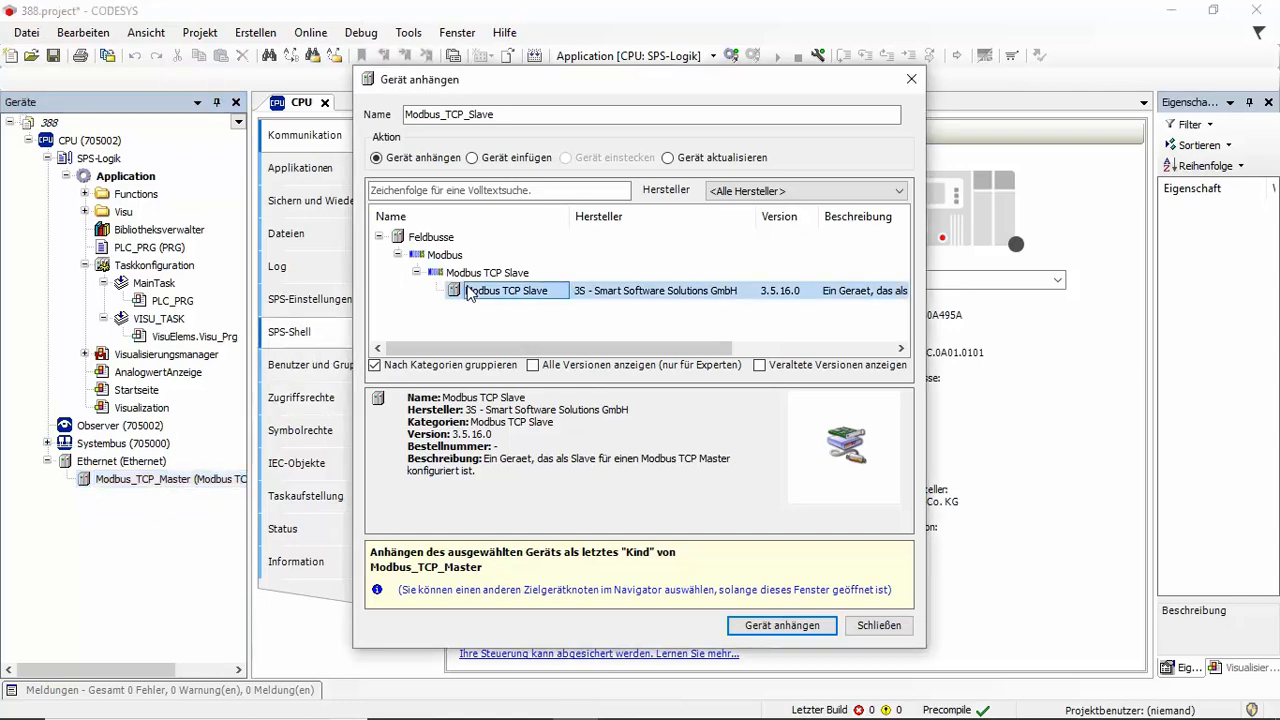
pyautogui.click(765, 628)
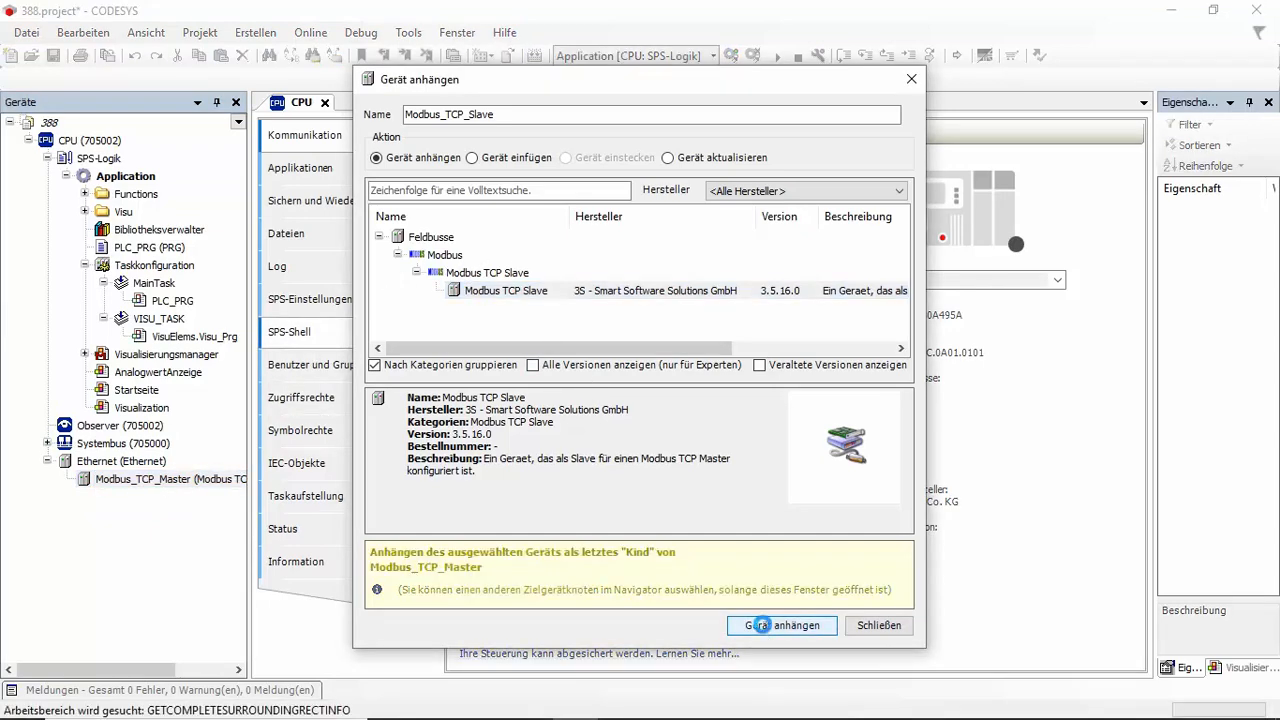
pyautogui.click(878, 627)
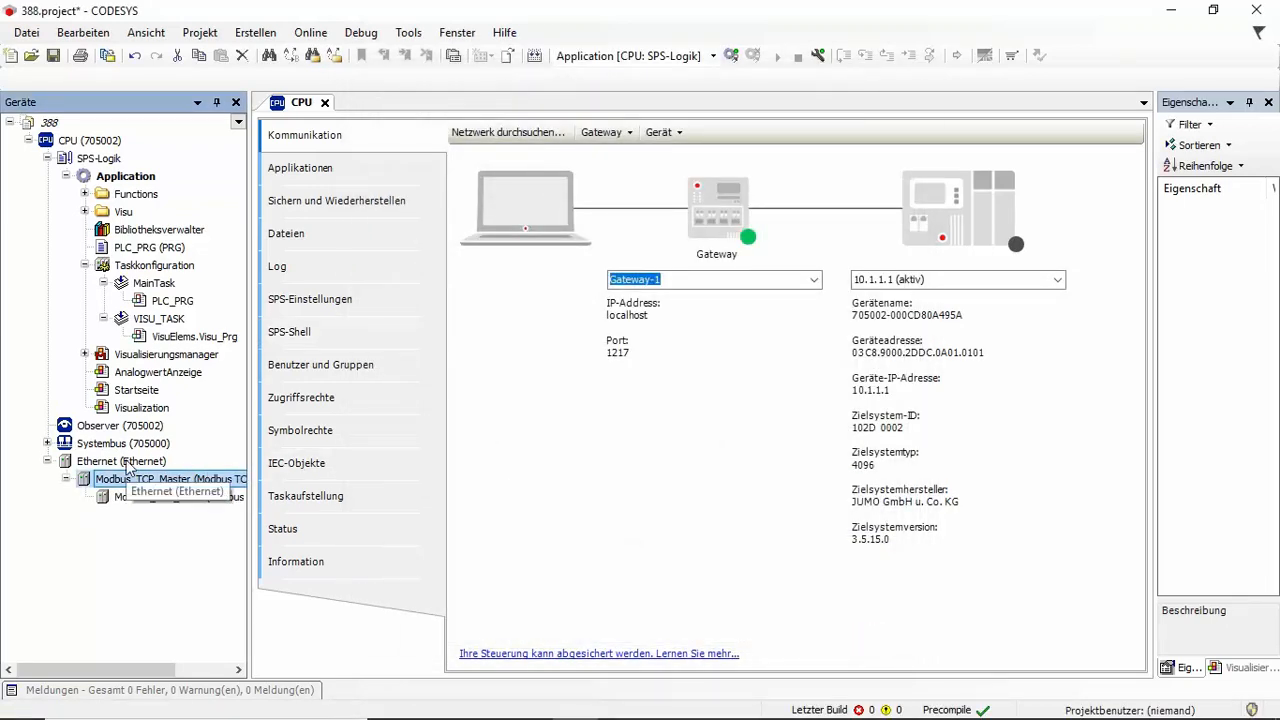
# Assign the LAN1 network interface with IP address 10.1.1.1 to the Ethernet adapter.
pyautogui.doubleClick(127, 464)
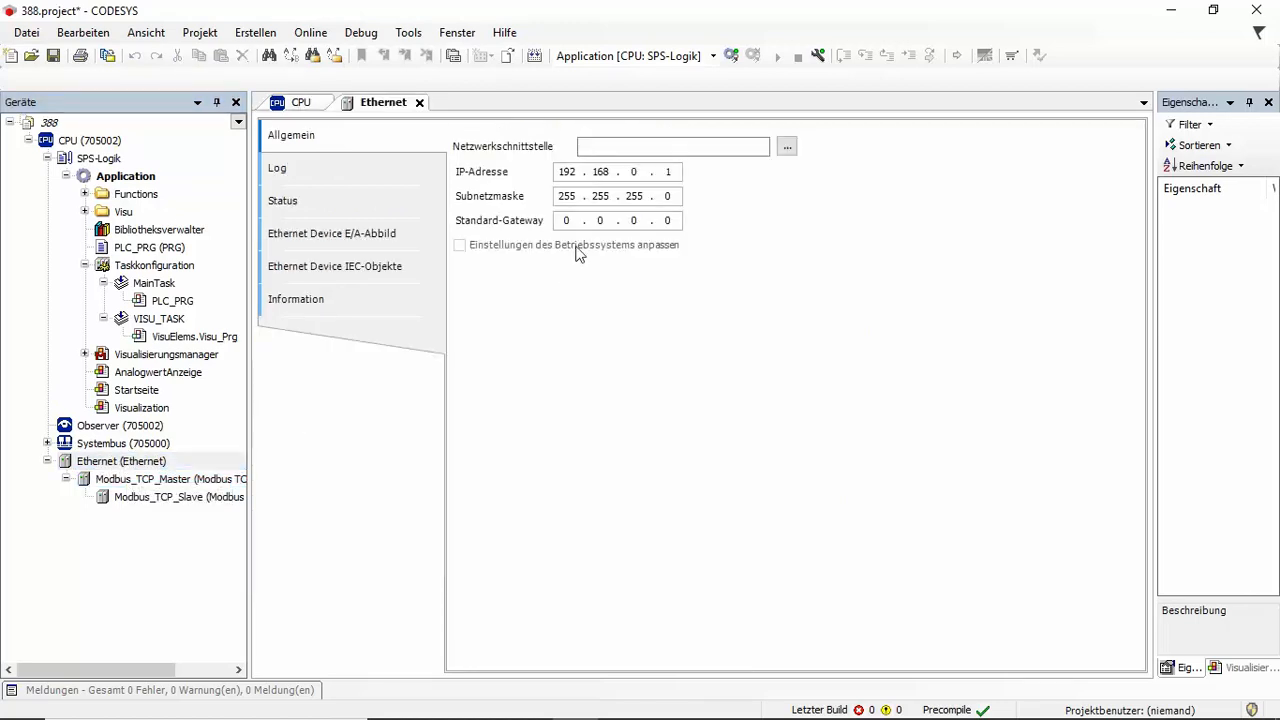
pyautogui.click(786, 148)
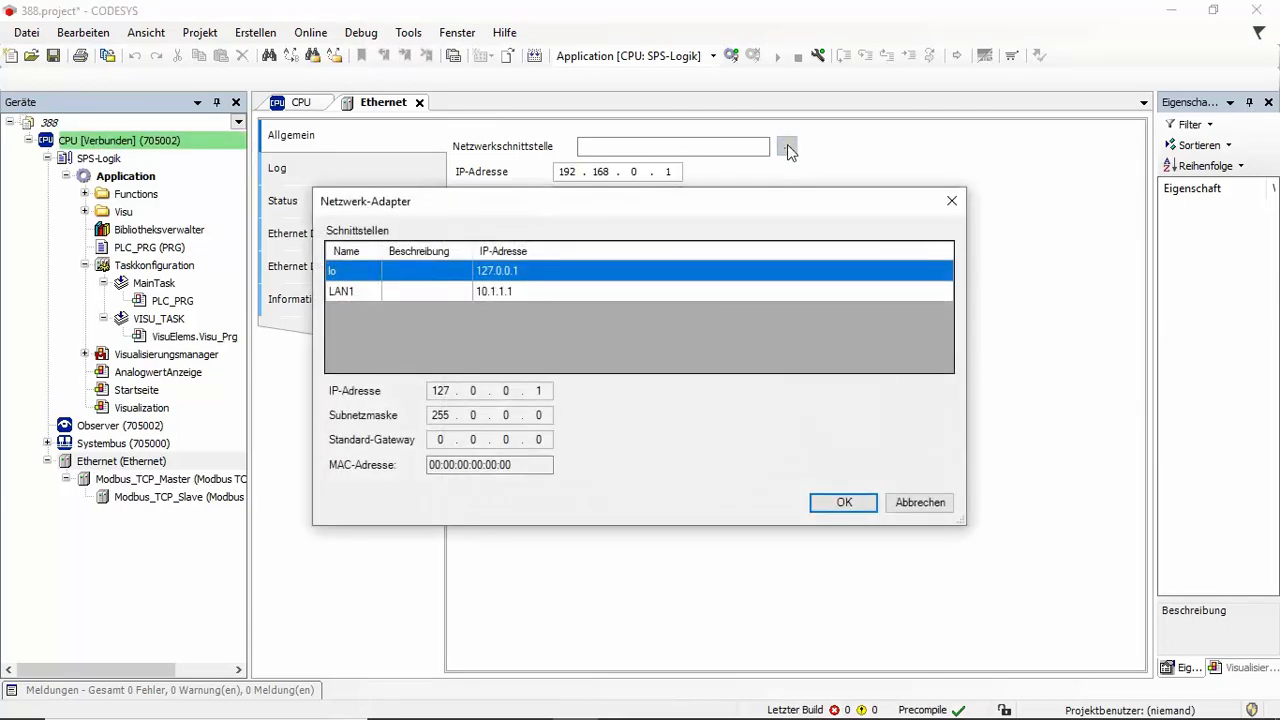
pyautogui.click(345, 293)
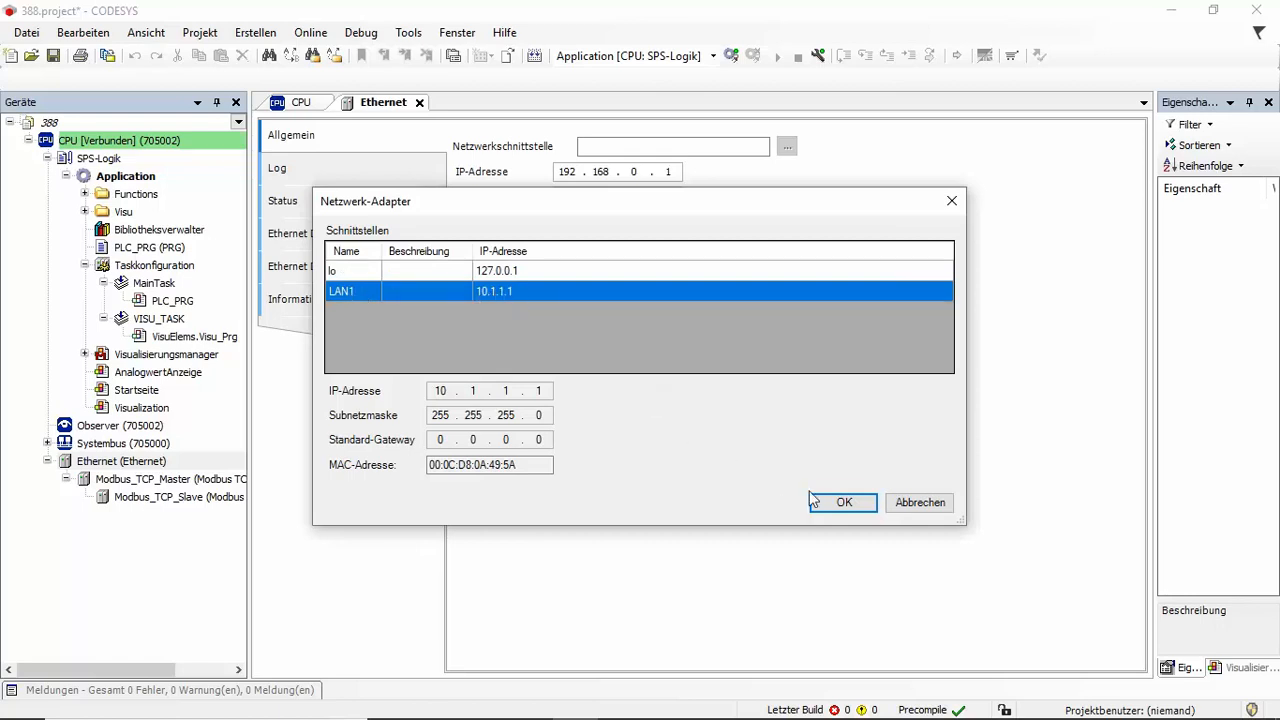
pyautogui.click(840, 502)
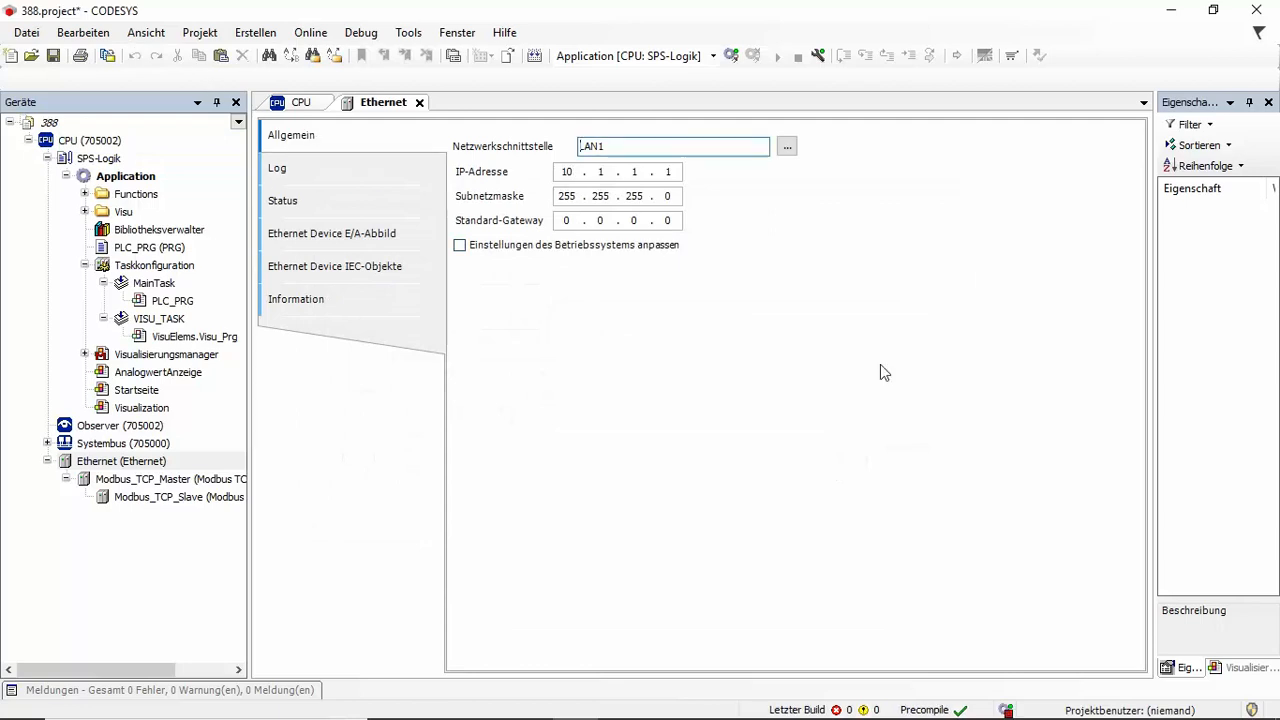
# Set the slave IP address of Modbus_TCP_Slave to 10.1.1.2.
pyautogui.doubleClick(188, 500)
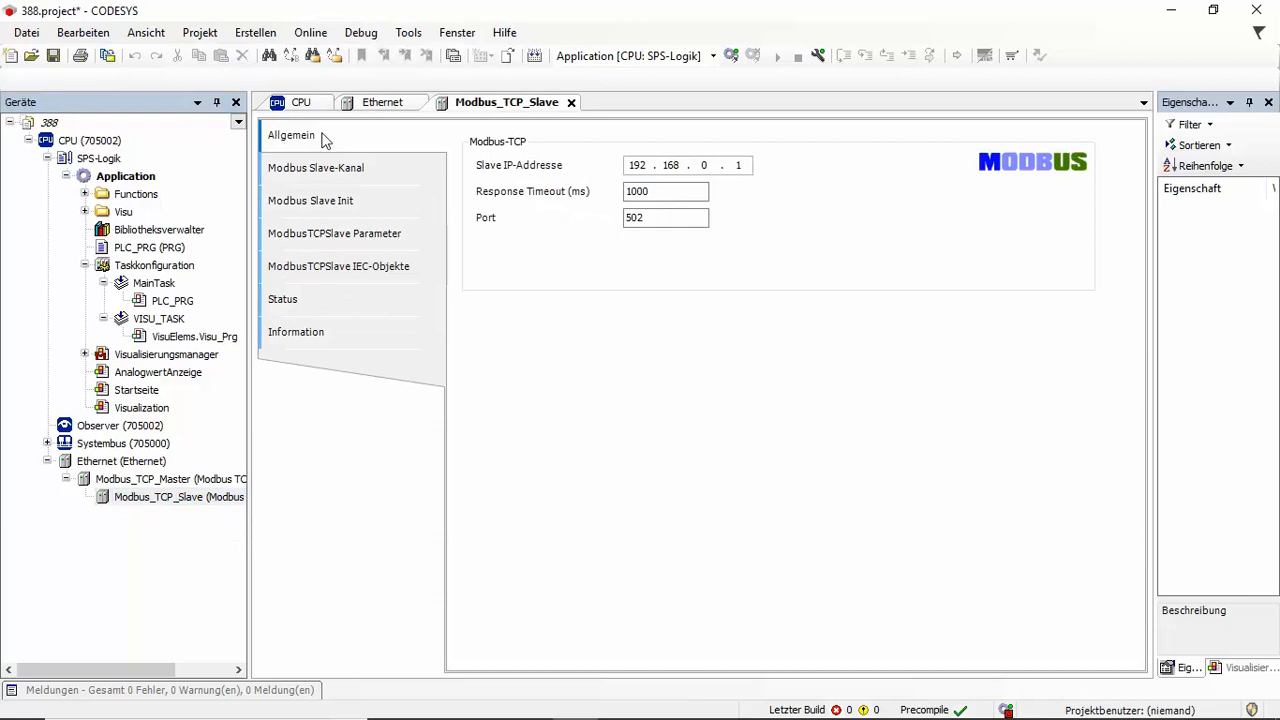
pyautogui.doubleClick(640, 165)
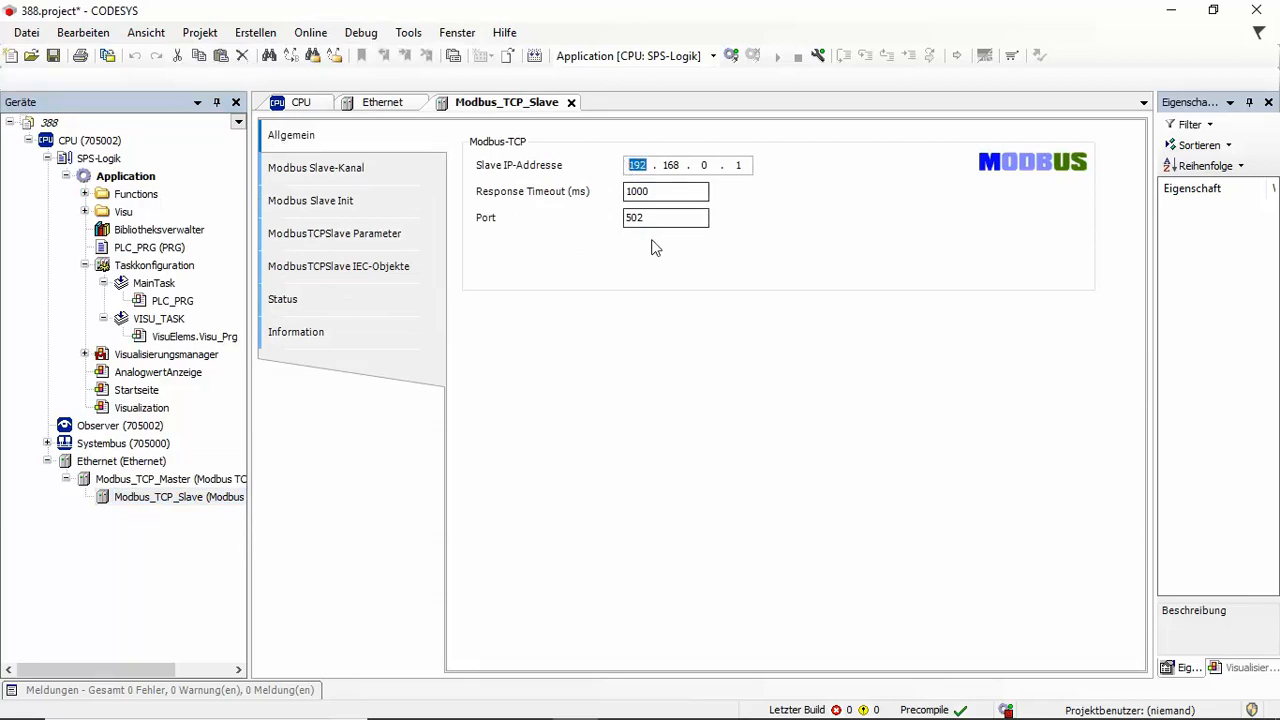
pyautogui.write('10 ')
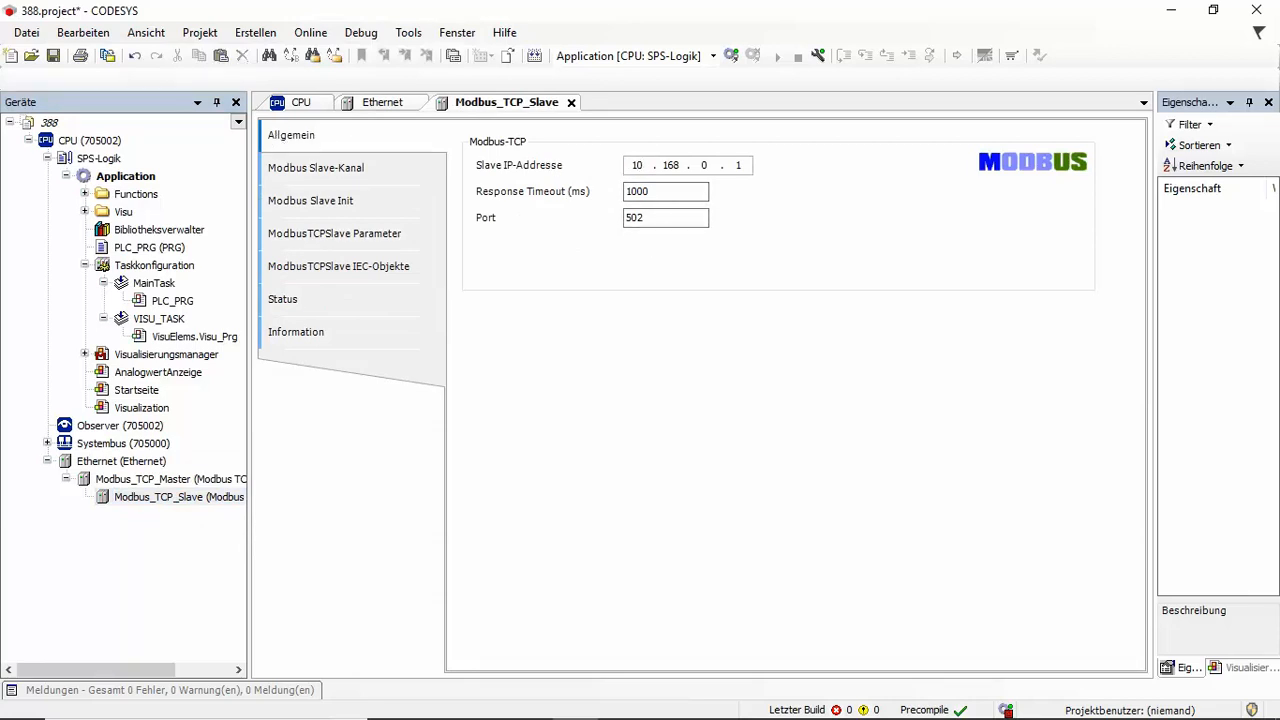
pyautogui.write('. 1 .')
pyautogui.press('BackSpace')
pyautogui.write('.2')
pyautogui.click(706, 166)
pyautogui.write('1')
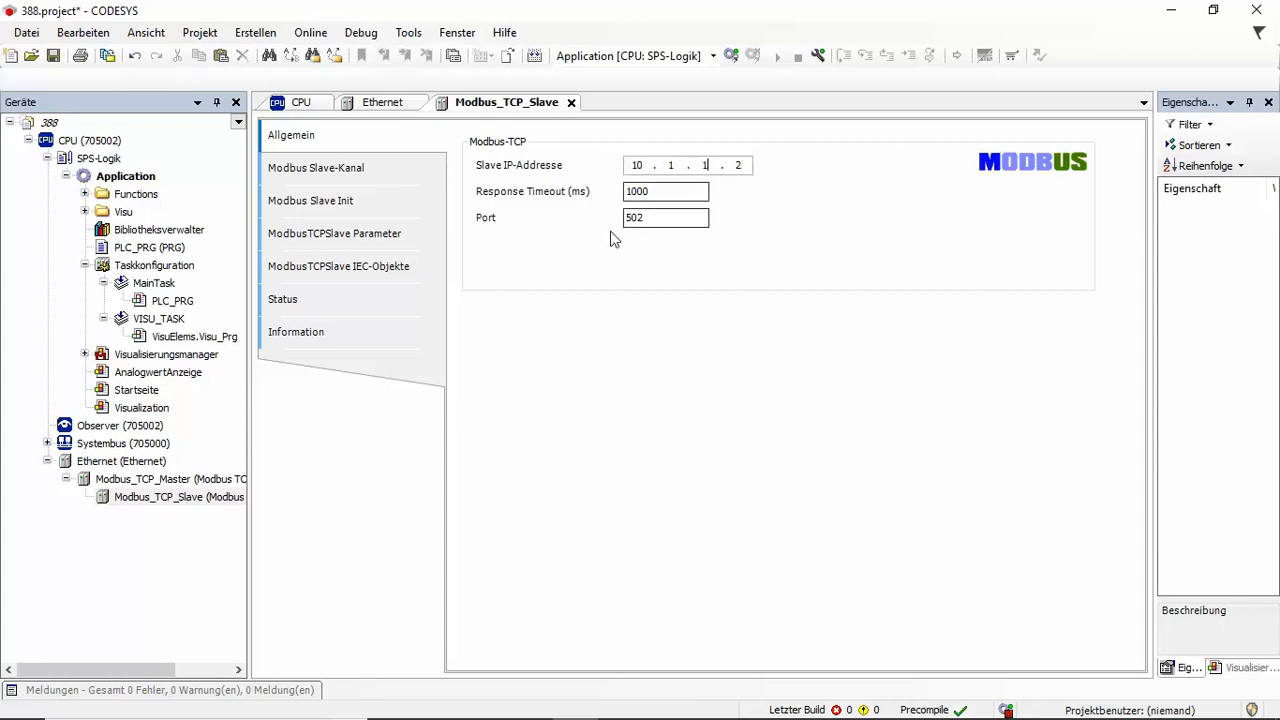
# Add a slave channel to Modbus_TCP_Slave and name it DICON touch Frame01.
pyautogui.click(290, 172)
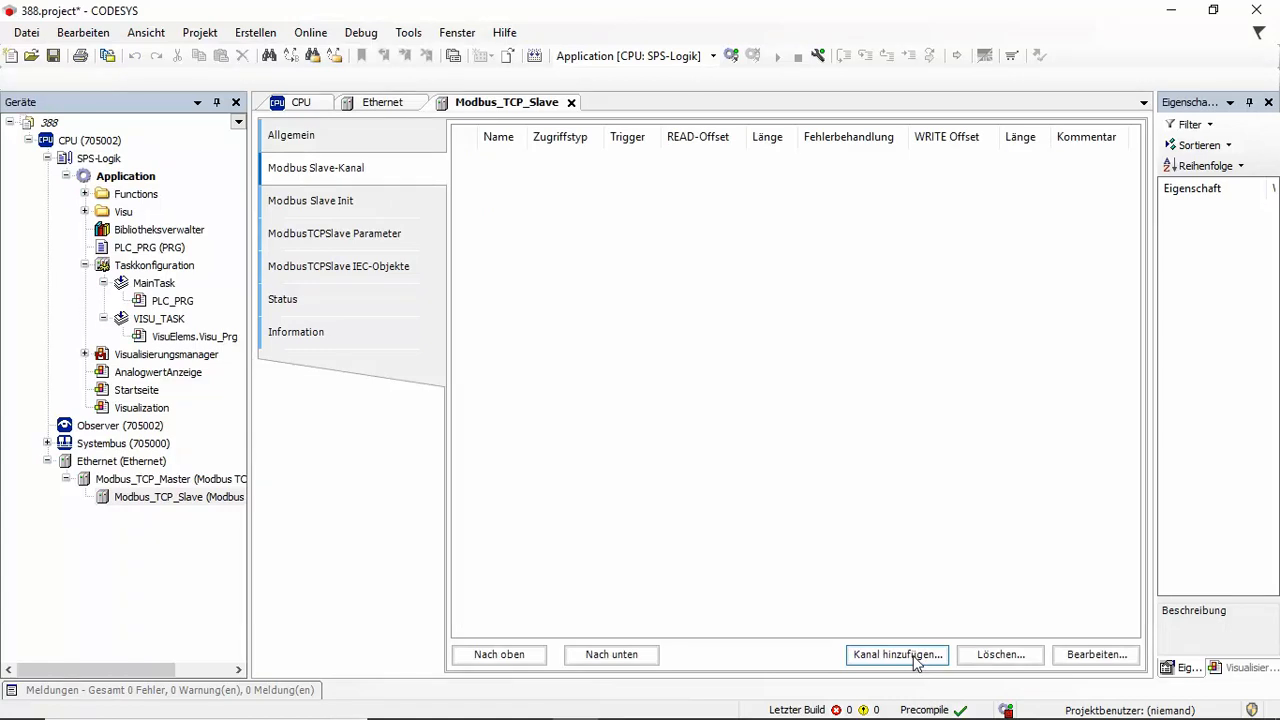
pyautogui.click(897, 654)
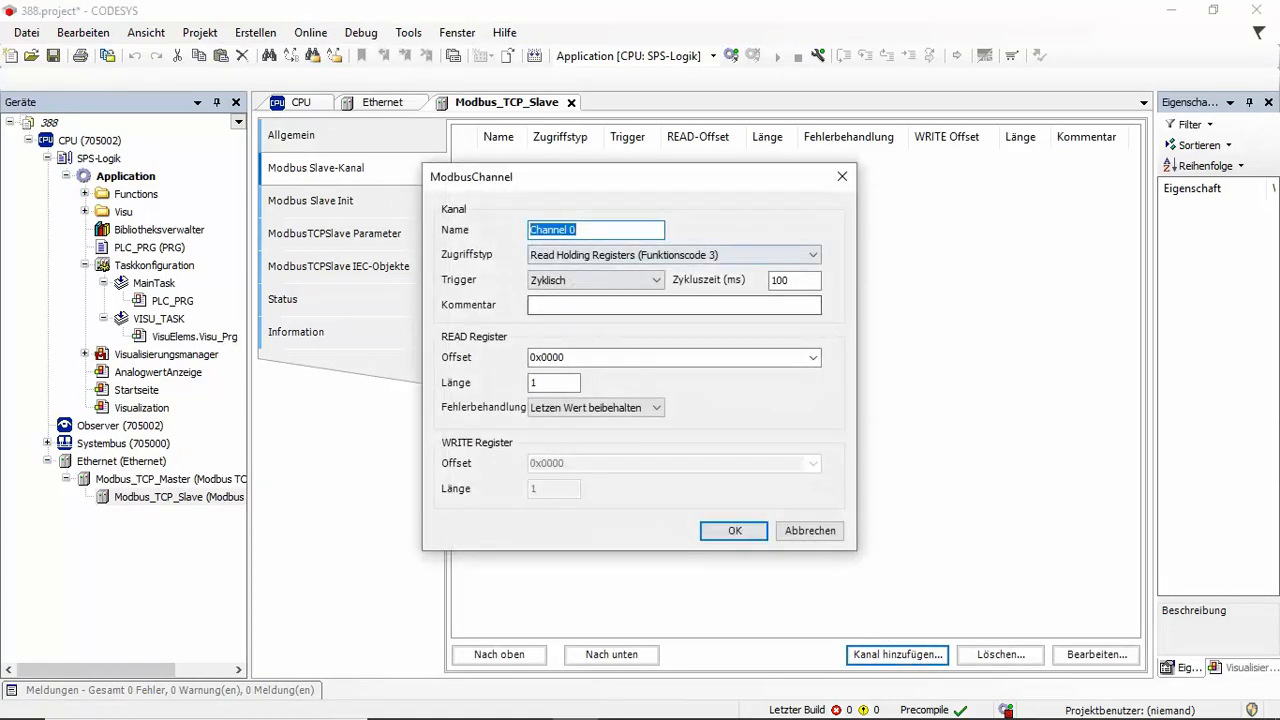
pyautogui.write('DCI')
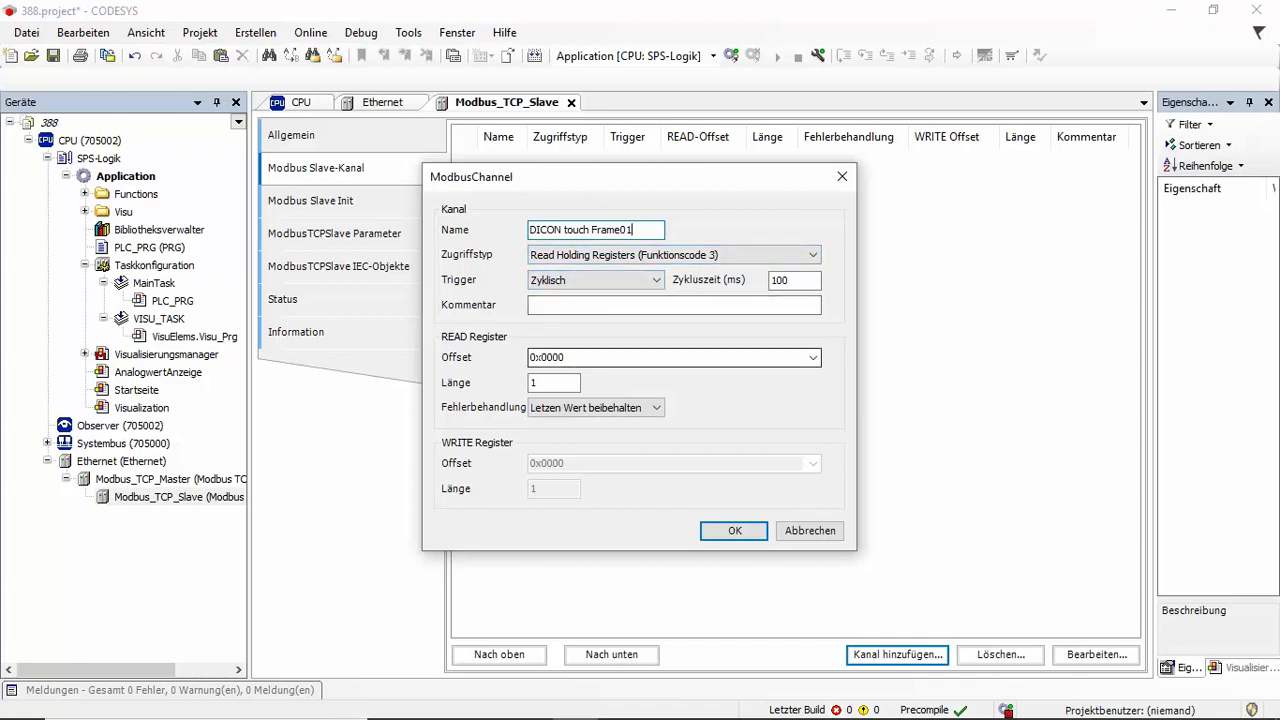
# Switch to JUMO DICON touch and check Frame 1's slave address for the external master in the Modbus write frames, then return to CODESYS.
pyautogui.doubleClick(560, 357)
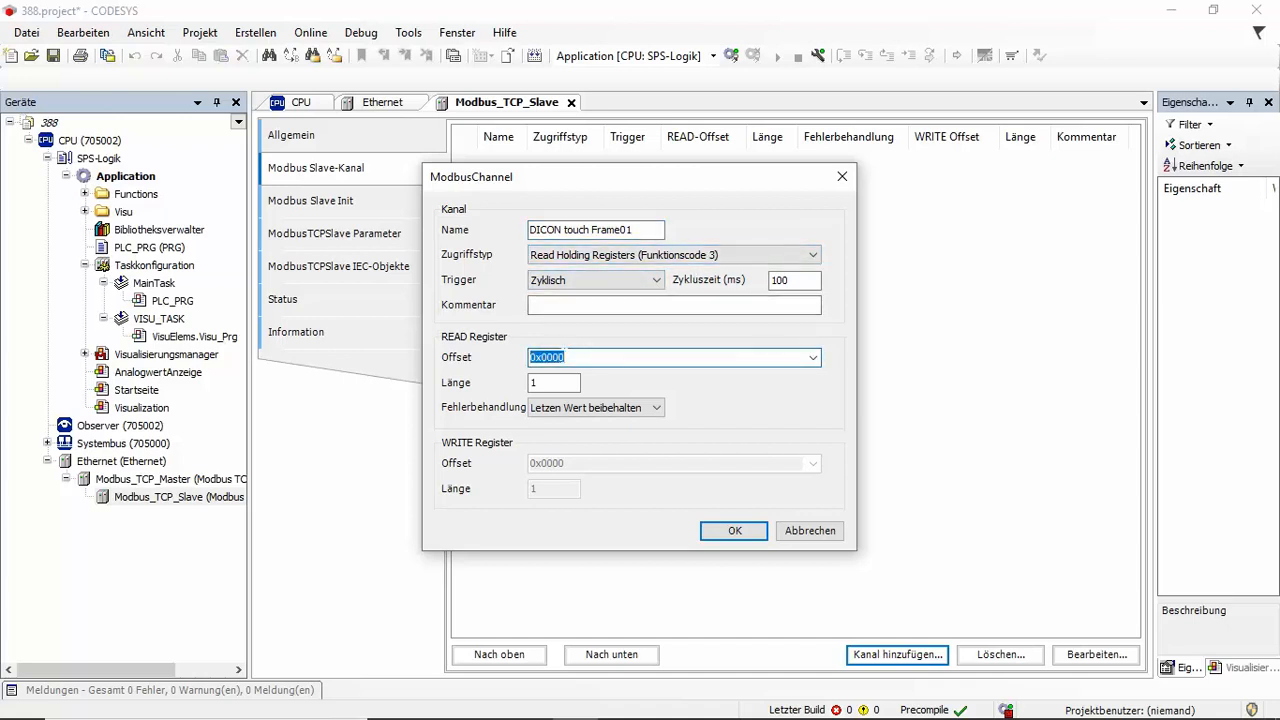
pyautogui.click(566, 357)
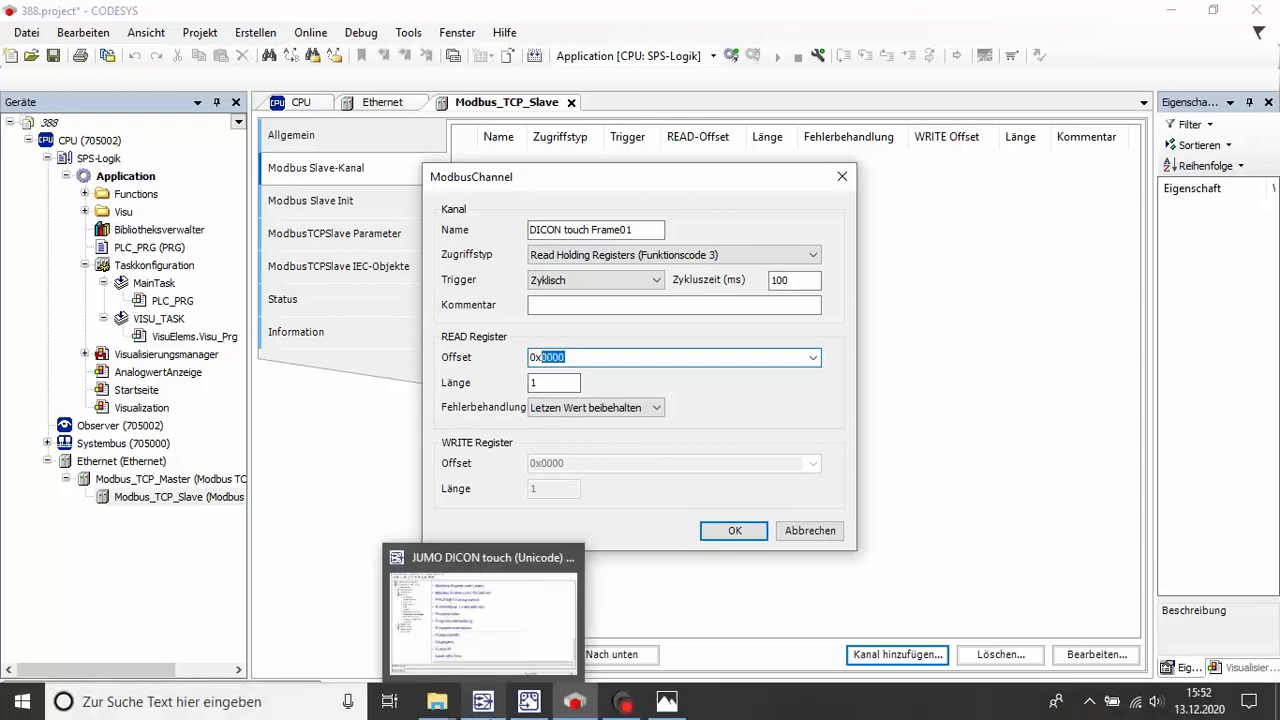
pyautogui.click(483, 703)
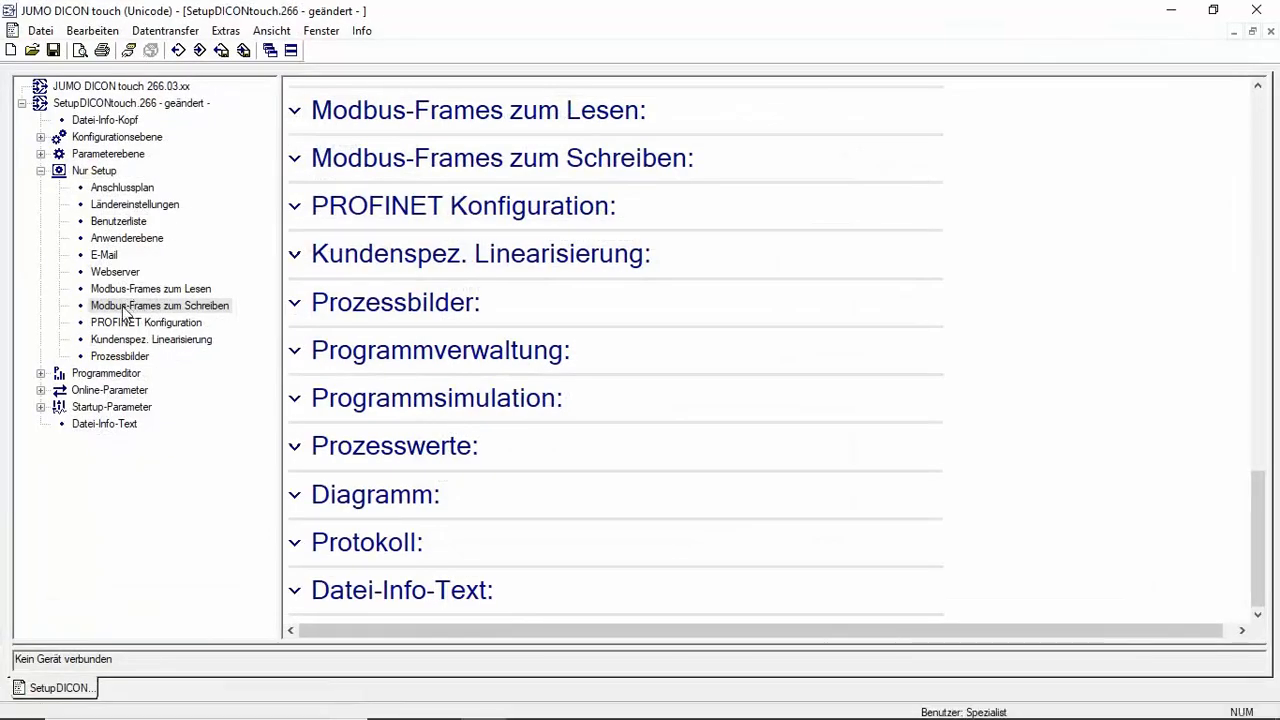
pyautogui.doubleClick(160, 305)
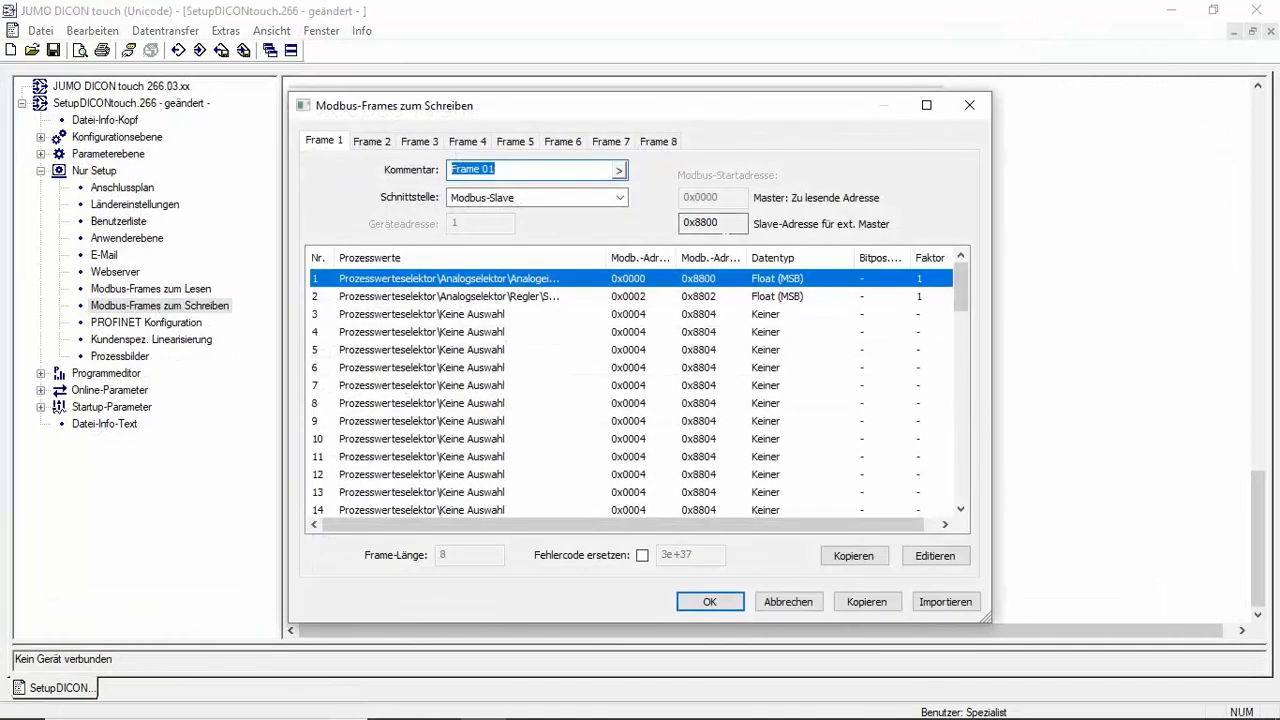
pyautogui.moveTo(735, 222); pyautogui.dragTo(694, 222)
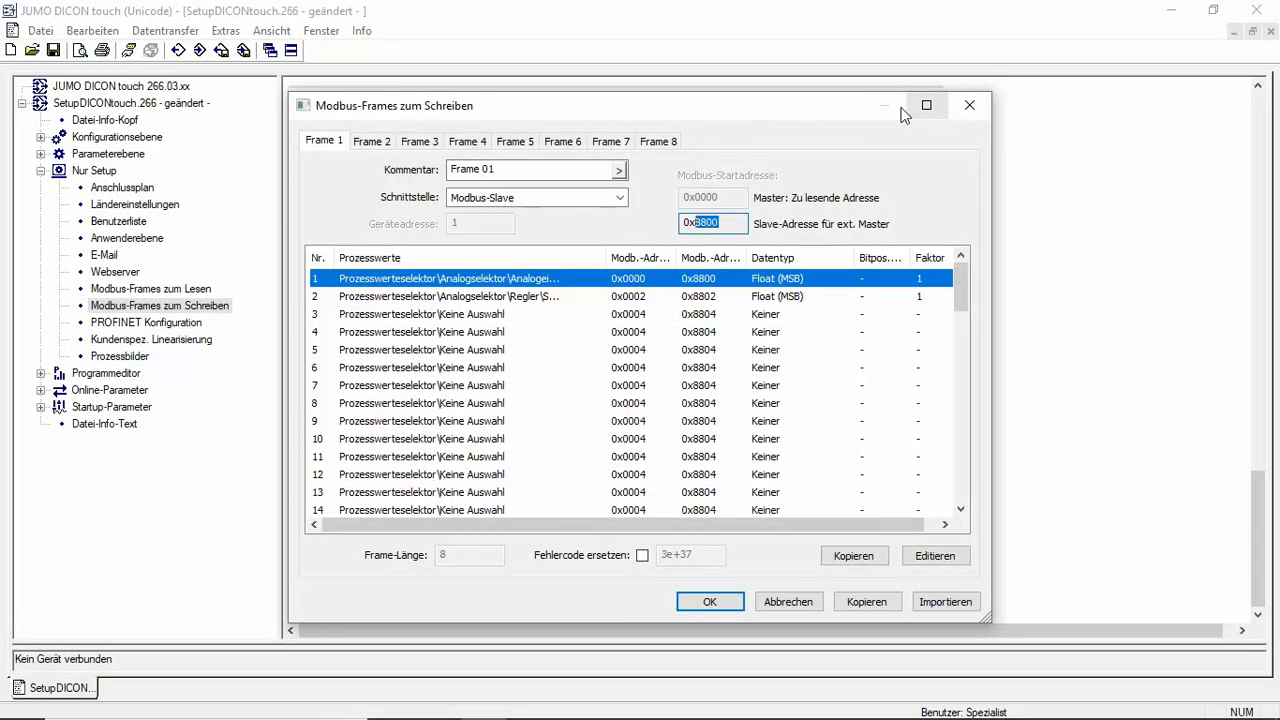
pyautogui.click(969, 104)
pyautogui.click(1156, 10)
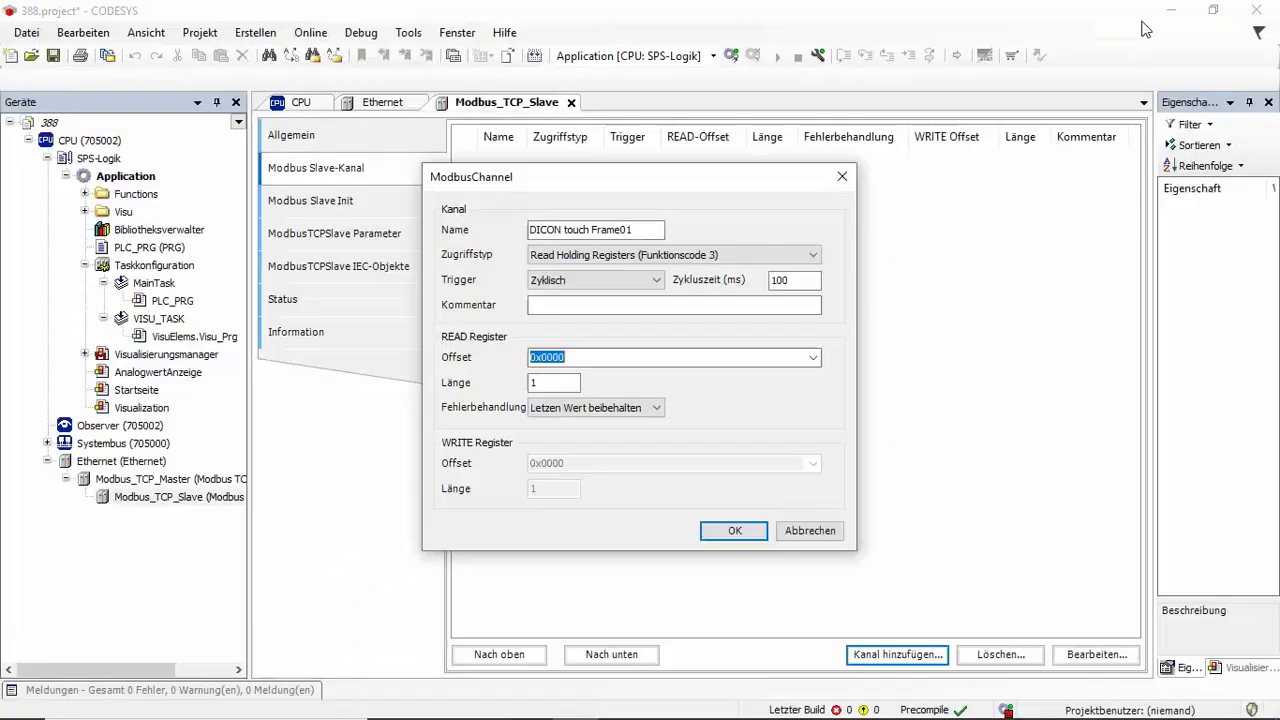
# Set the channel's READ register offset to 0x8800 and length to 4, and confirm the channel.
pyautogui.click(558, 357)
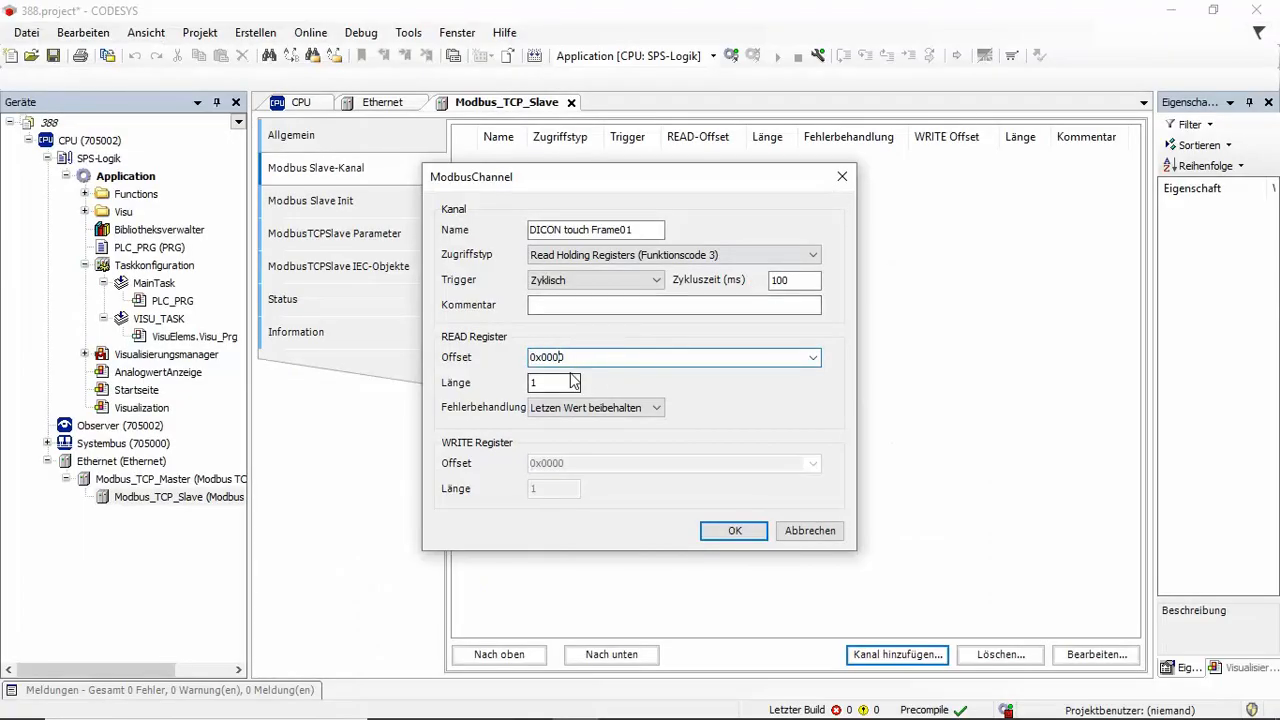
pyautogui.press('Left')
pyautogui.press('BackSpace')
pyautogui.press('BackSpace')
pyautogui.write('88')
pyautogui.press('Tab')
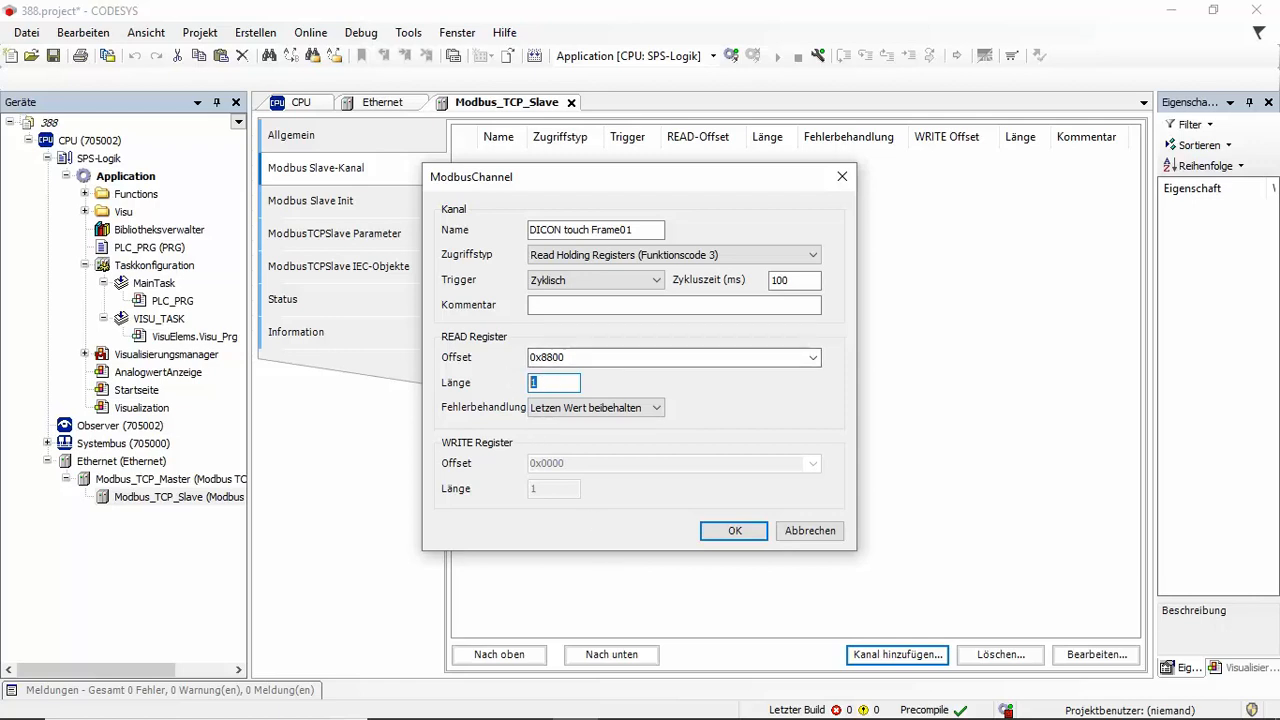
pyautogui.write('4')
pyautogui.click(734, 531)
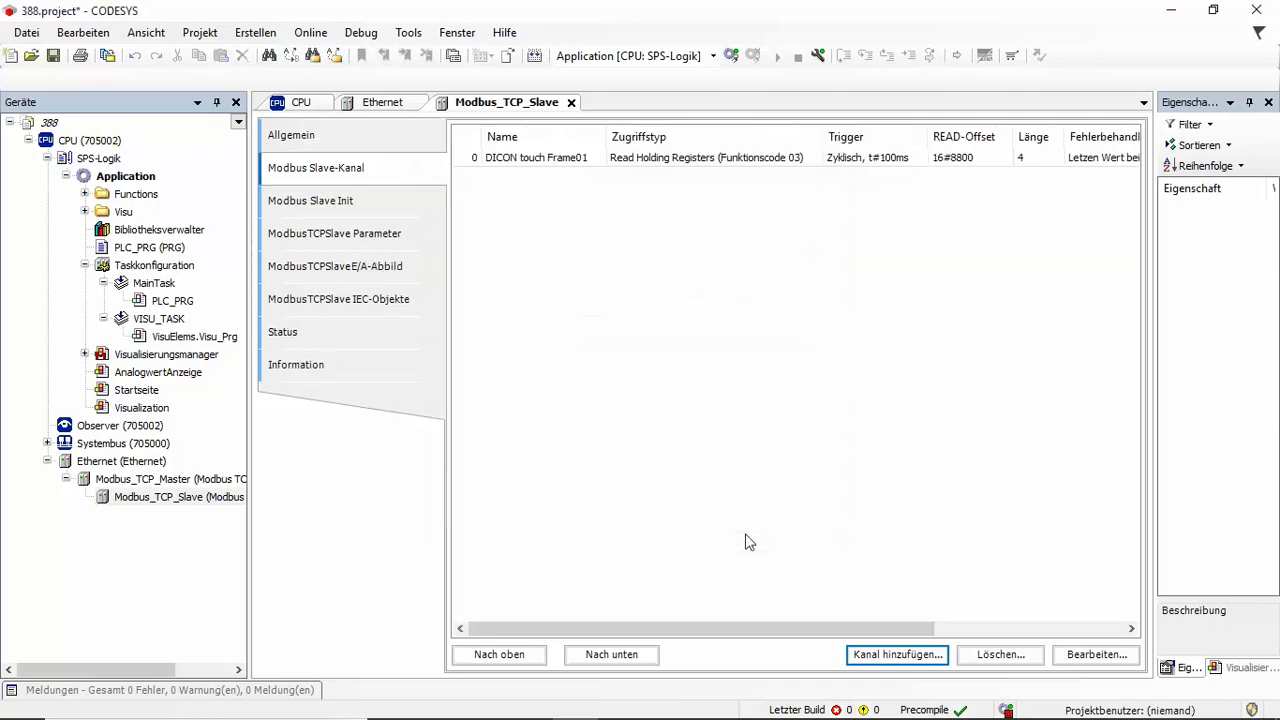
# Open the I/O mapping of Modbus_TCP_Slave and inspect the words and bits of the DICON touch Frame01 channel.
pyautogui.click(300, 277)
pyautogui.click(461, 181)
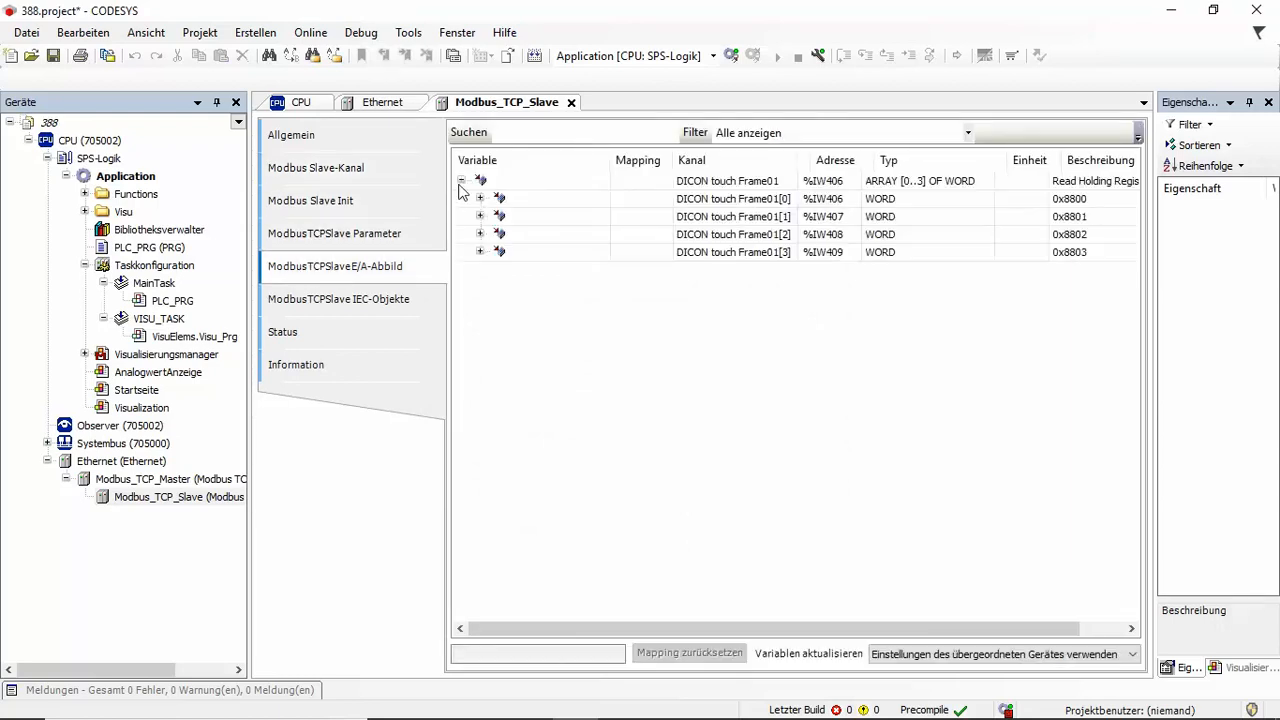
pyautogui.click(479, 198)
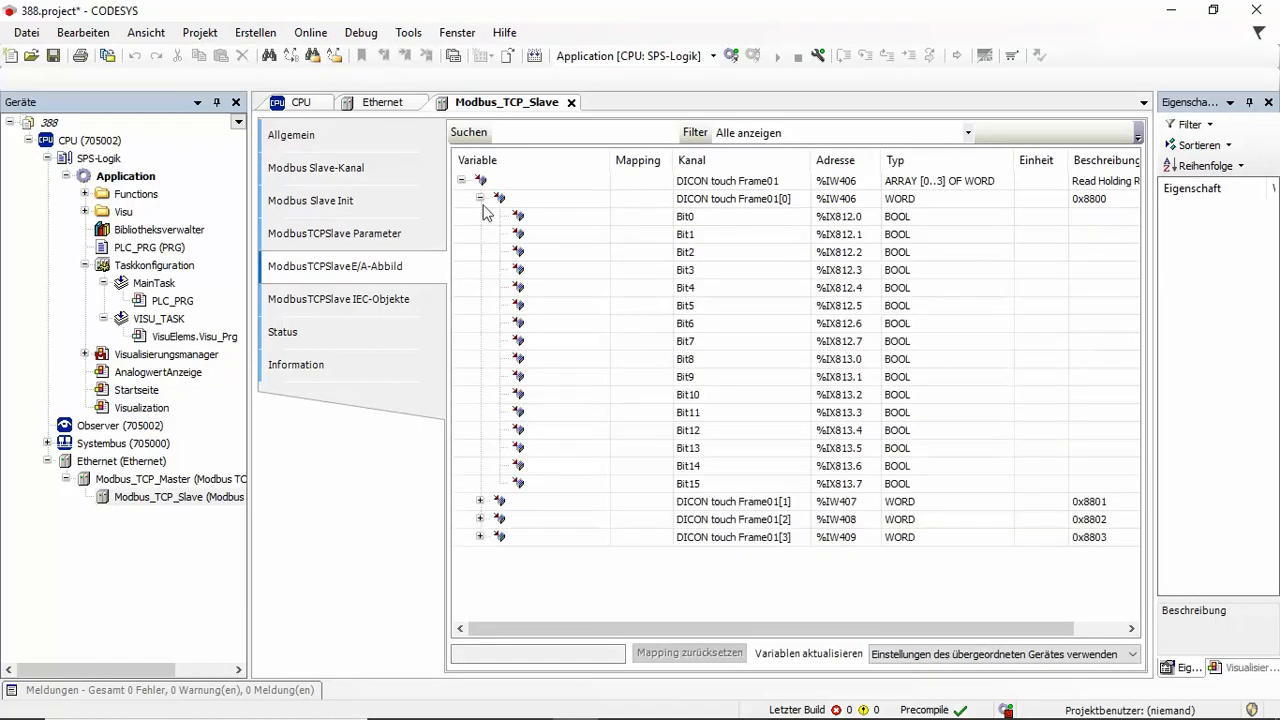
pyautogui.click(479, 198)
pyautogui.click(515, 202)
pyautogui.click(520, 220)
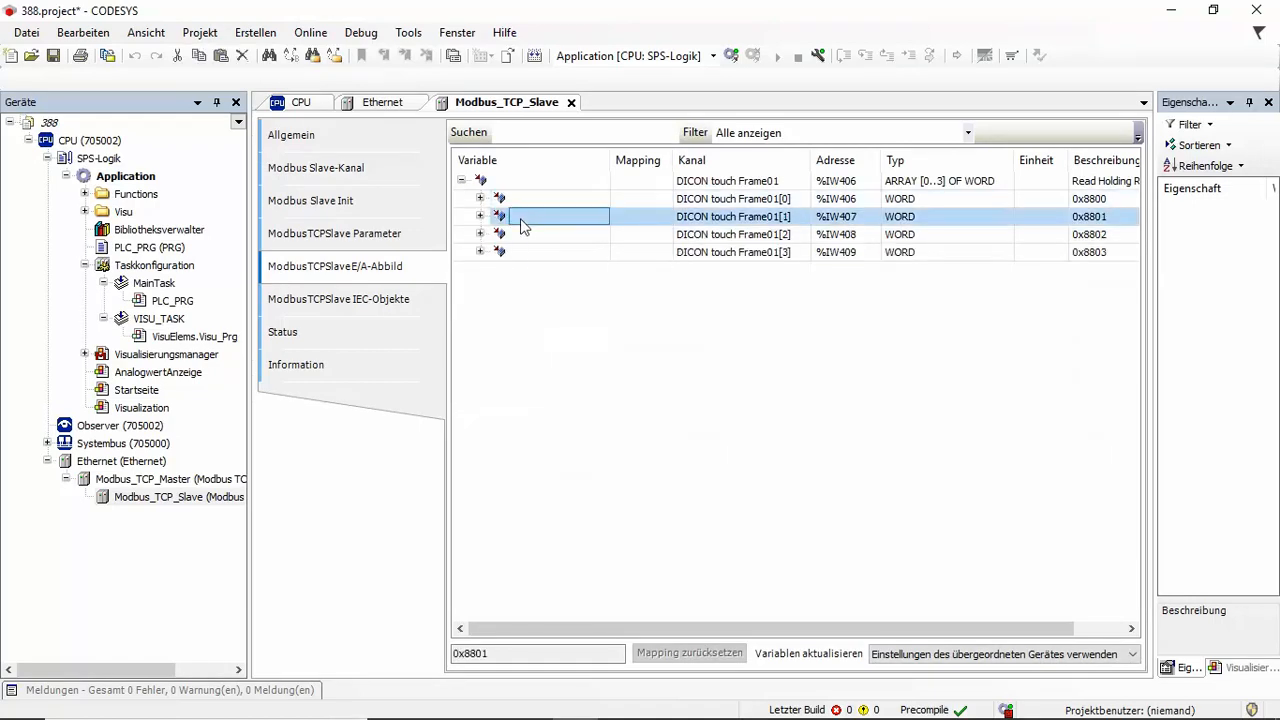
# Examine the register addresses in the descriptions of the DICON touch Frame01 words.
pyautogui.click(1093, 200)
pyautogui.click(1093, 217)
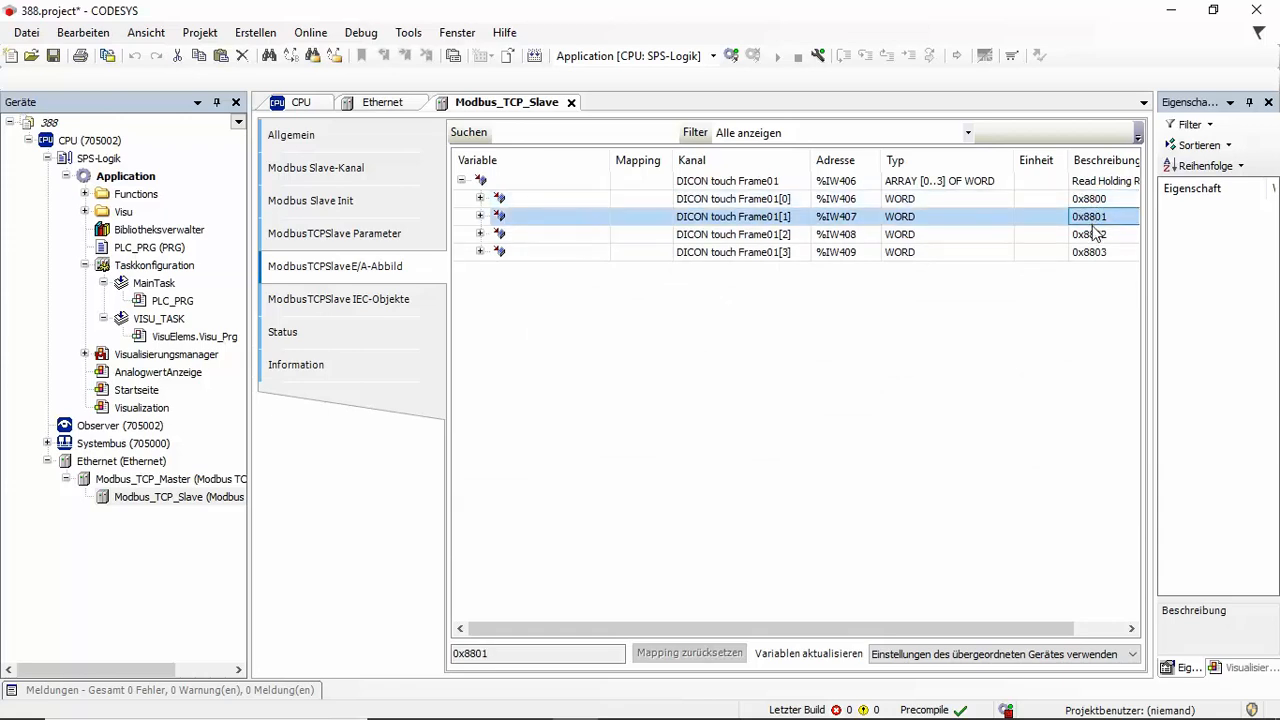
pyautogui.click(1106, 236)
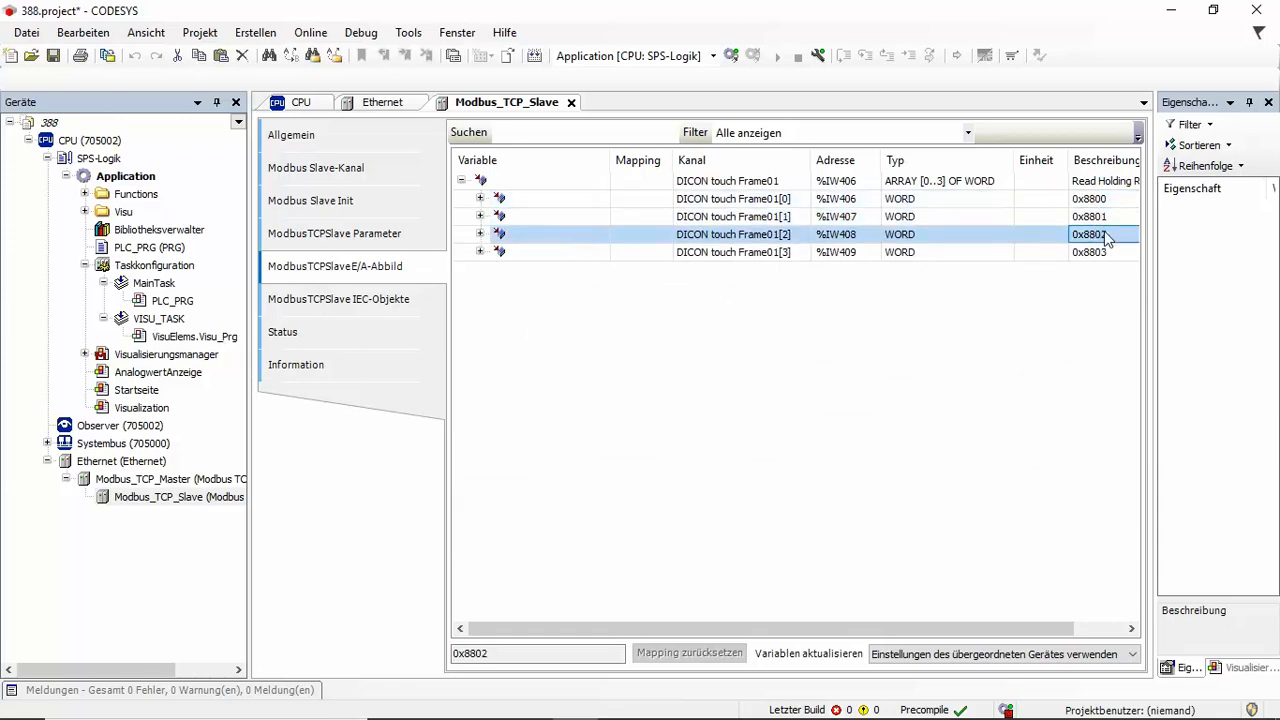
pyautogui.click(1109, 254)
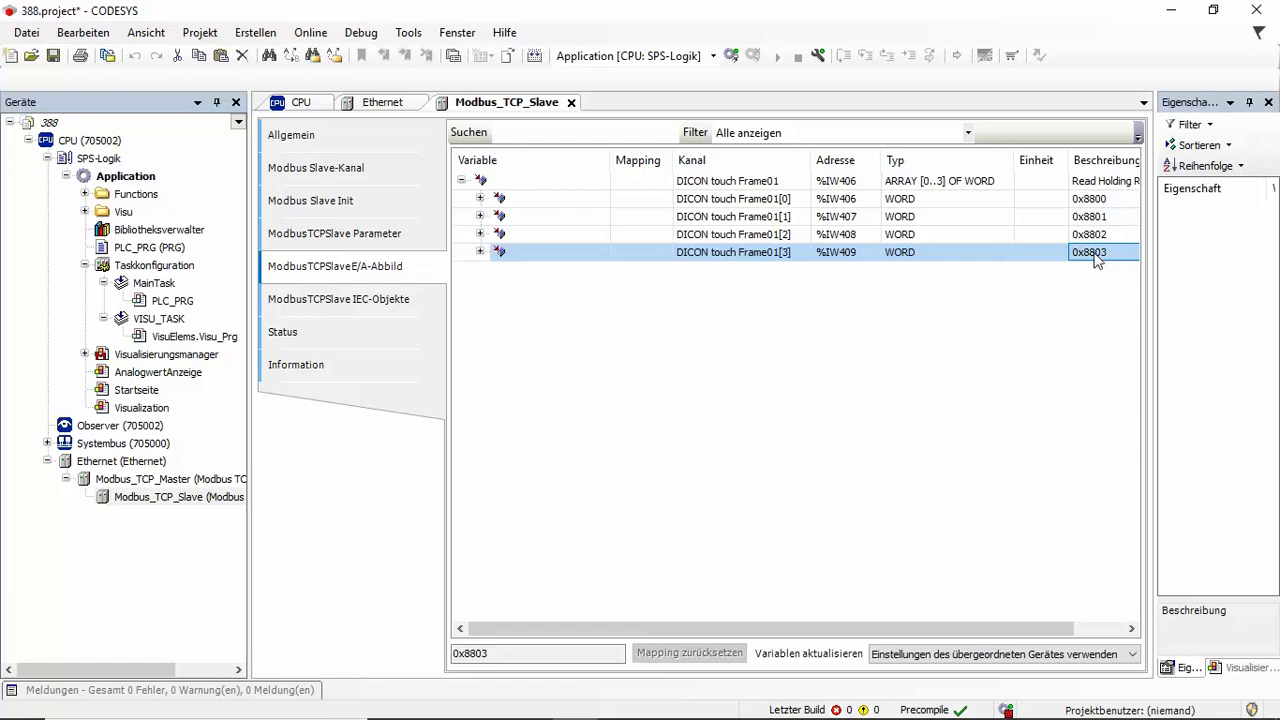
pyautogui.click(328, 240)
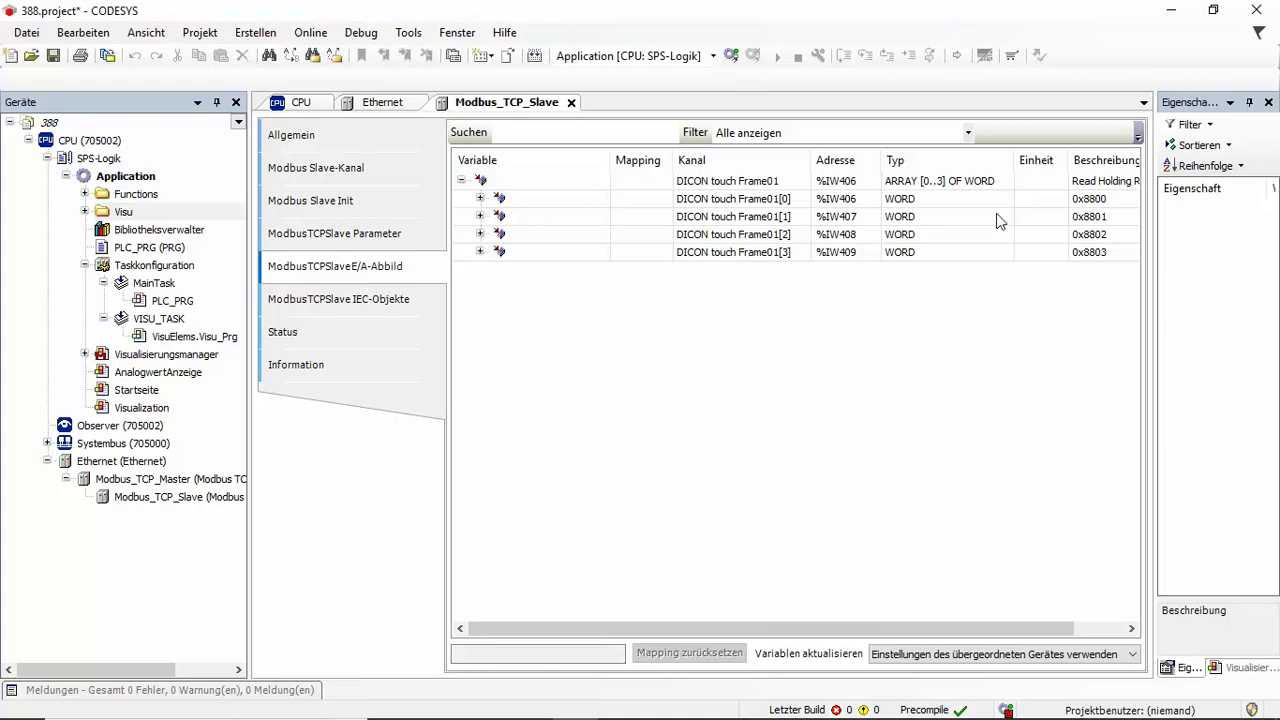
pyautogui.click(1080, 203)
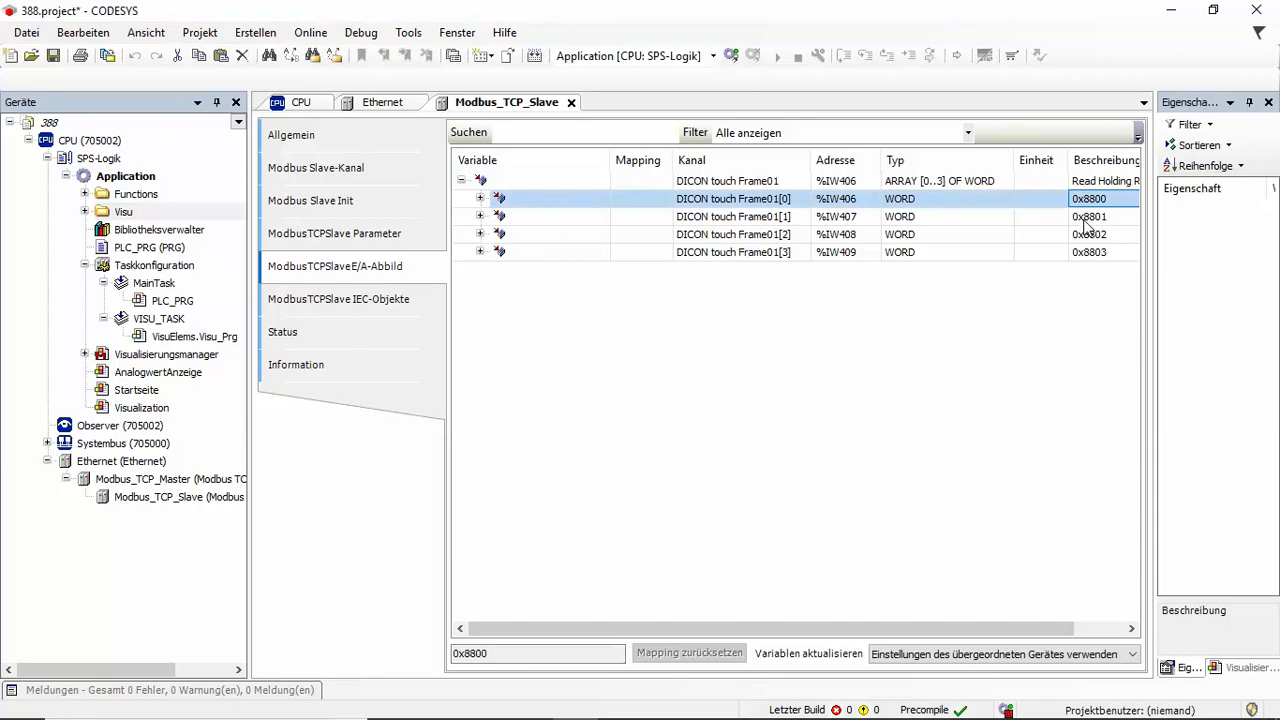
pyautogui.click(1087, 219)
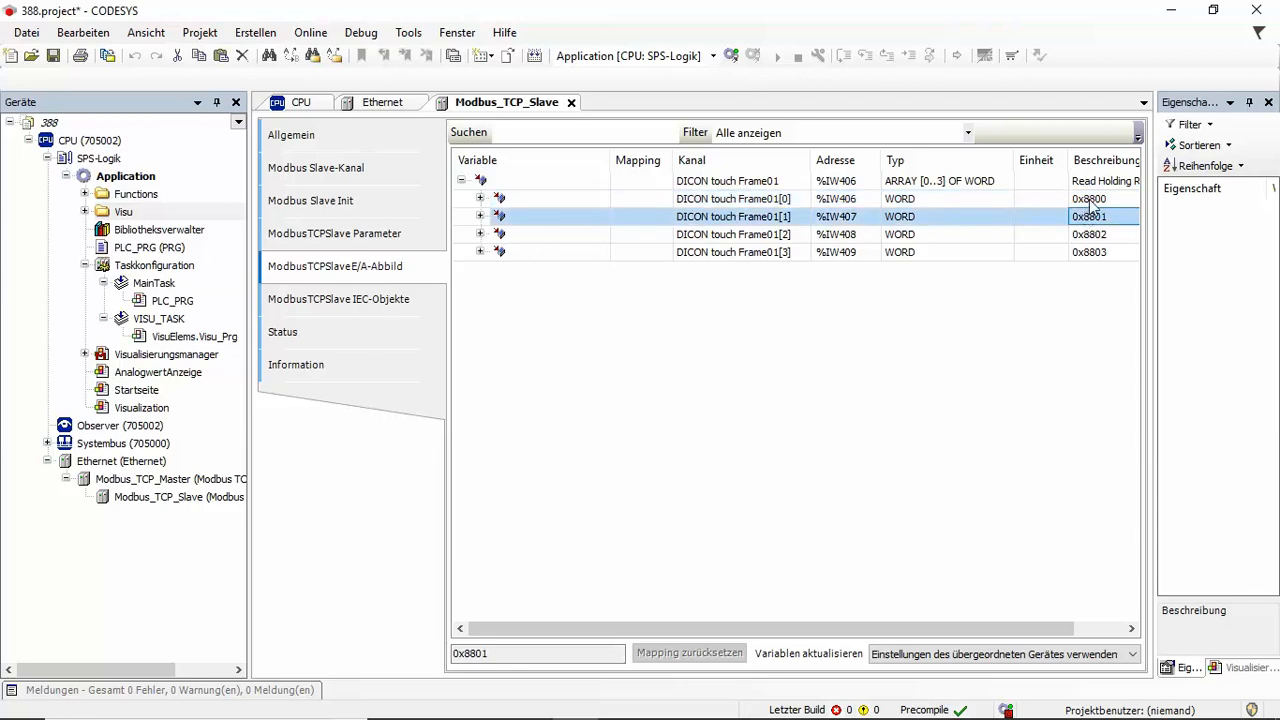
pyautogui.click(1094, 202)
pyautogui.click(1097, 221)
# Add a folder named Modbus beneath Application.
pyautogui.rightClick(115, 176)
pyautogui.click(185, 356)
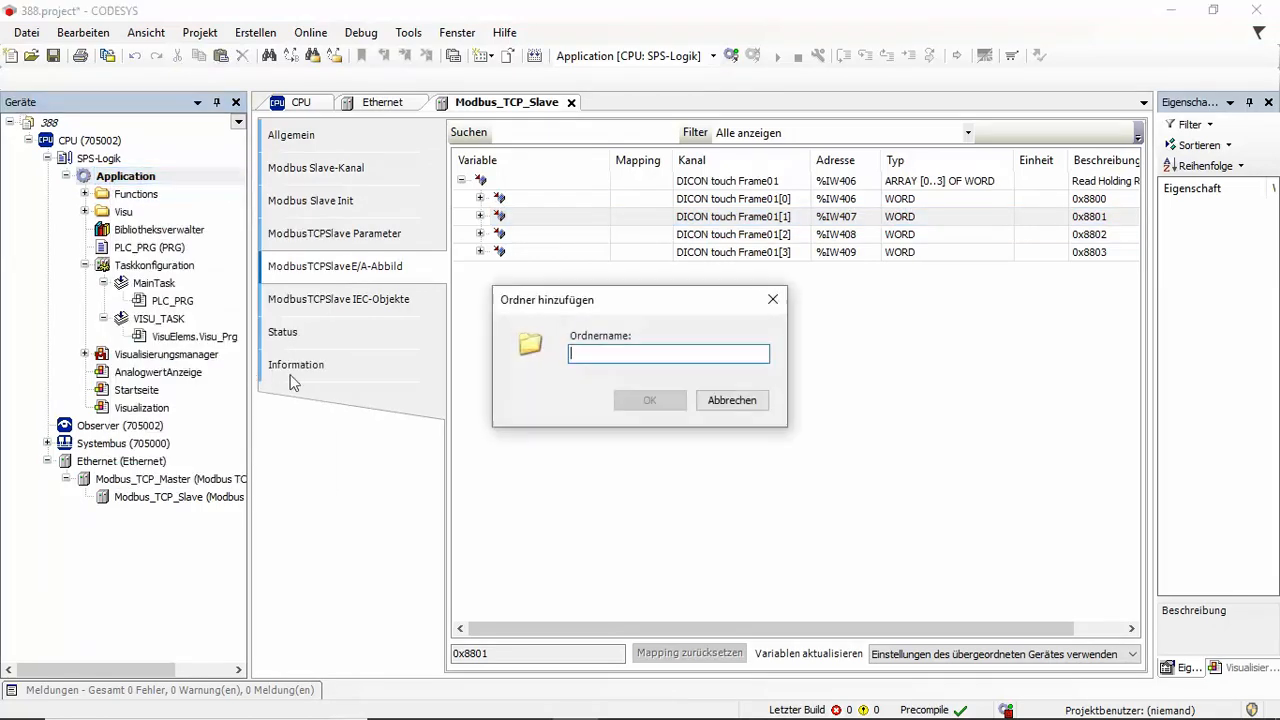
pyautogui.write('Modbus')
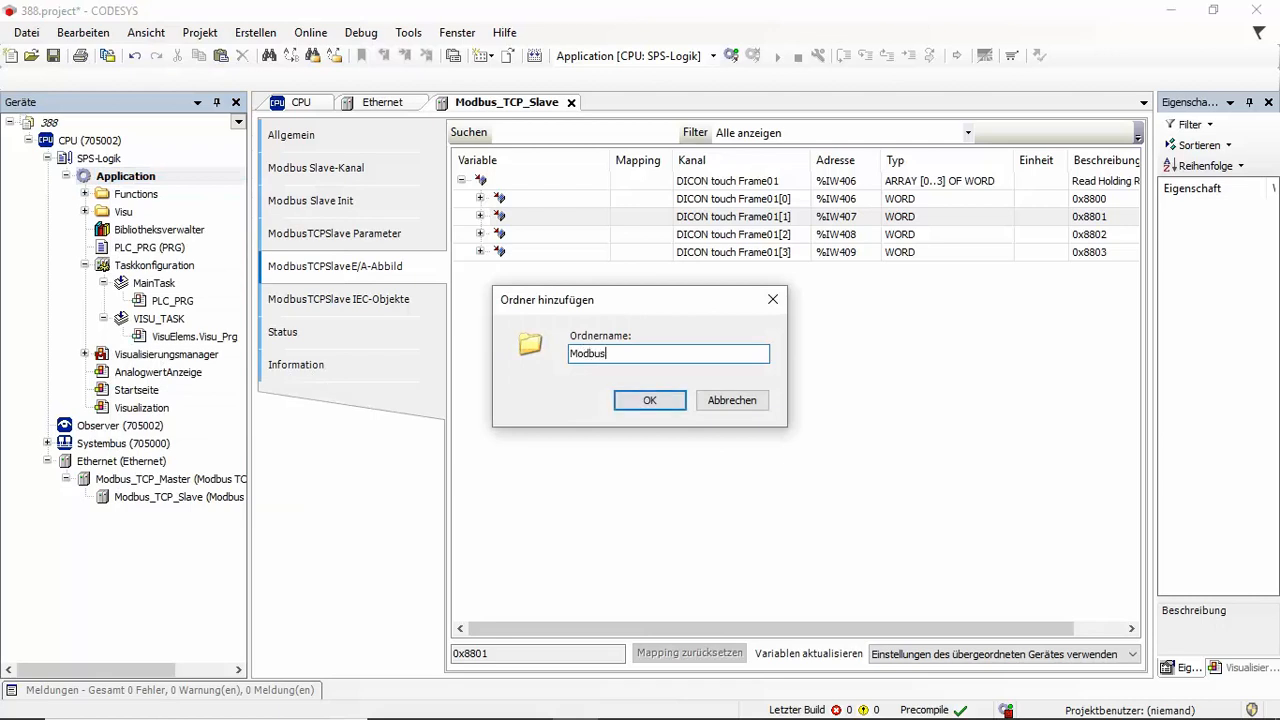
pyautogui.press('Return')
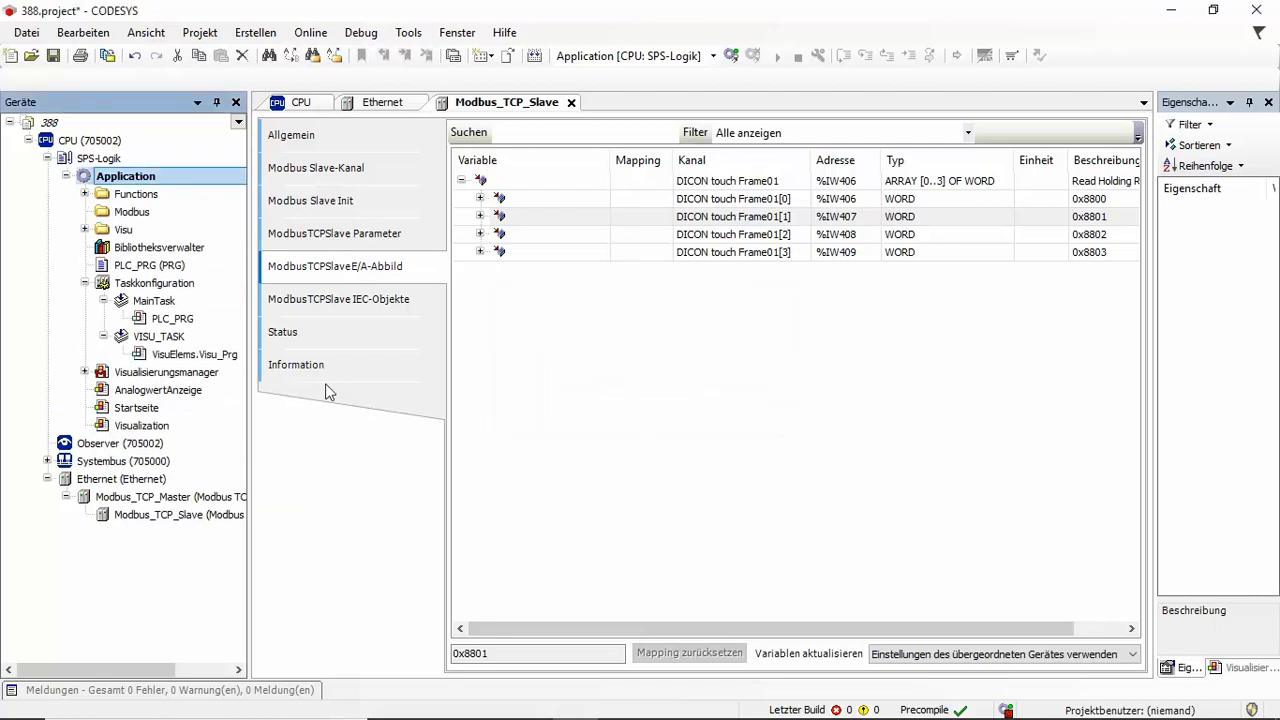
# Add a DUT of type Union named Modbus_DICONtouch to the Modbus folder.
pyautogui.click(130, 212)
pyautogui.rightClick(130, 213)
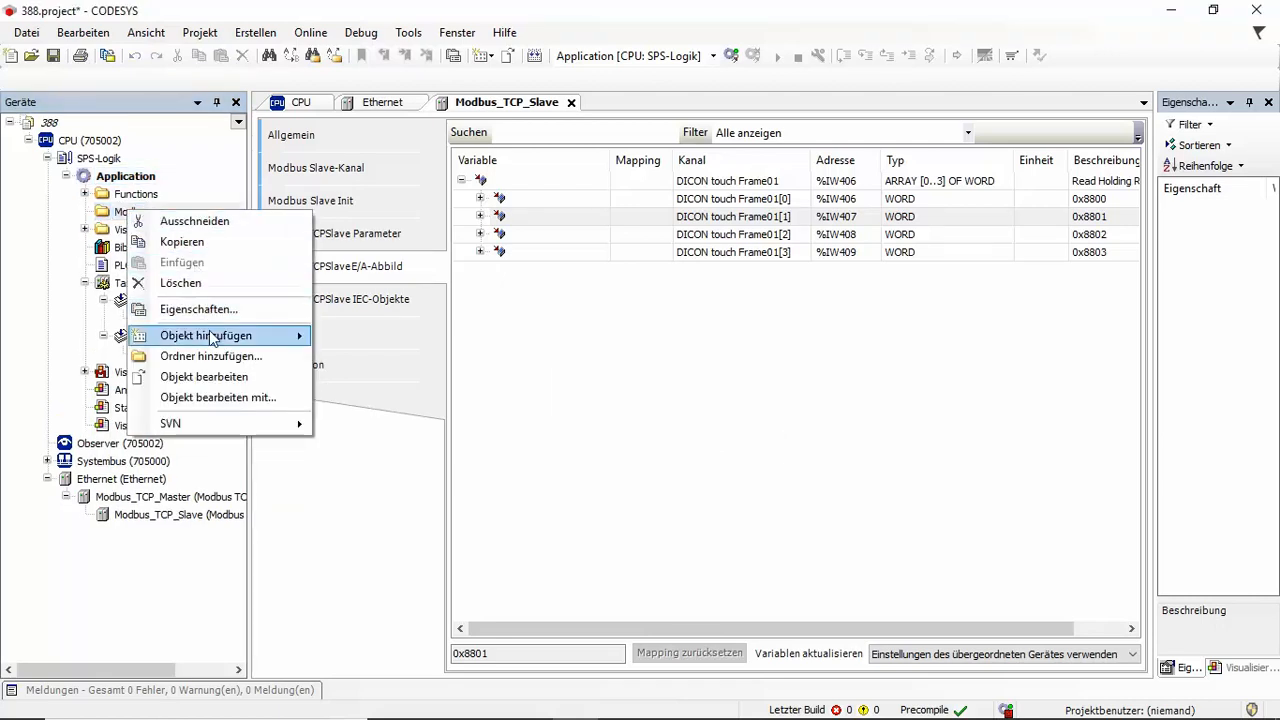
pyautogui.moveTo(222, 336)
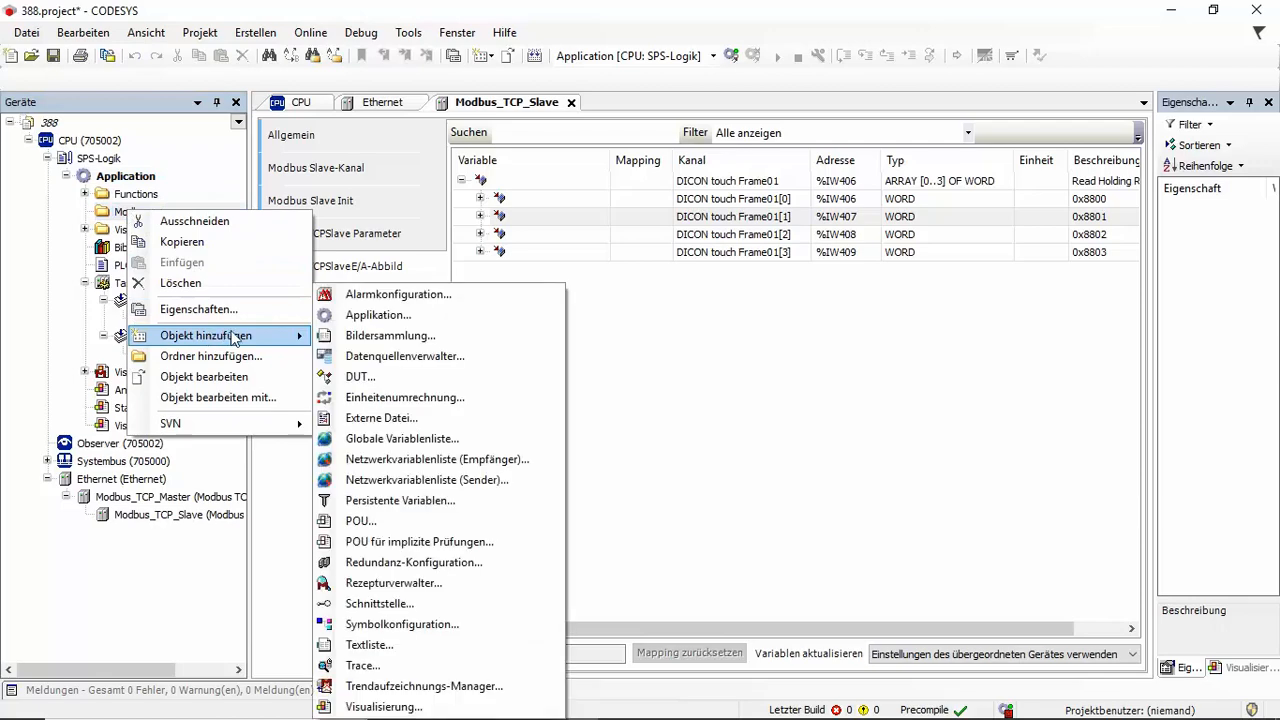
pyautogui.click(360, 376)
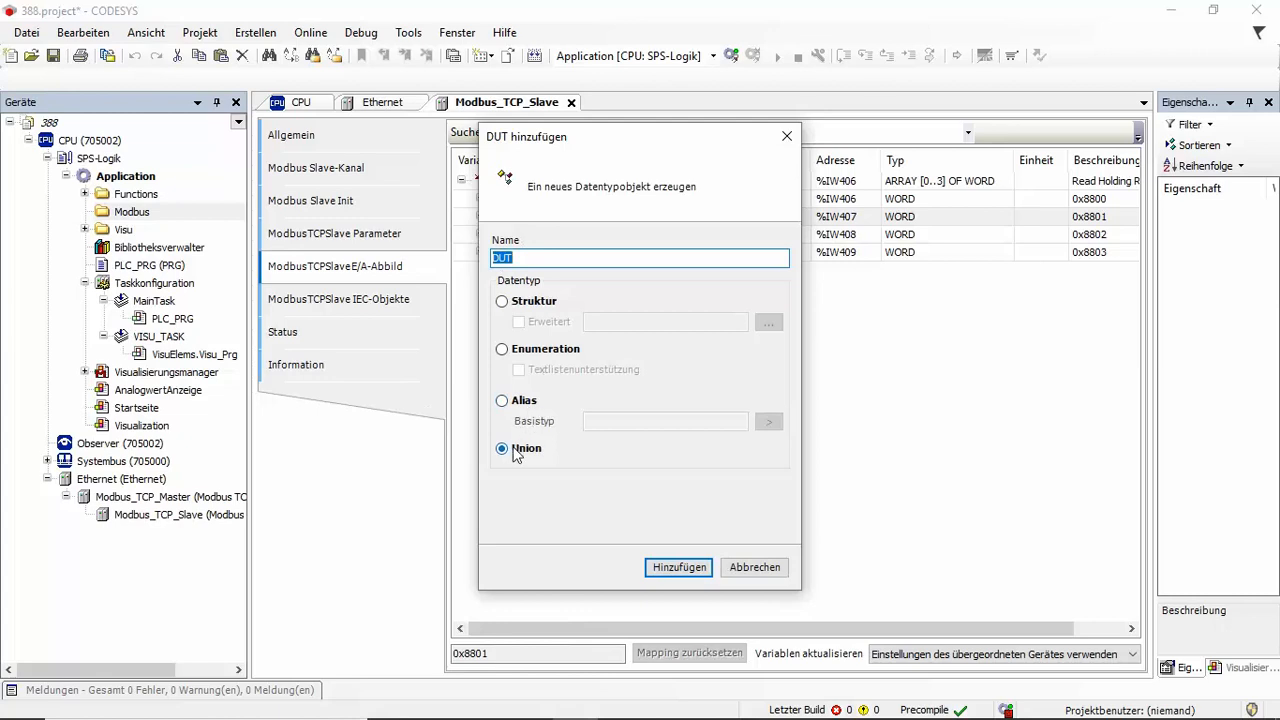
pyautogui.click(550, 258)
pyautogui.moveTo(511, 255)
pyautogui.mouseDown()
pyautogui.moveTo(467, 252)
pyautogui.moveTo(491, 258)
pyautogui.mouseUp()
pyautogui.write('Modbus_DICONtouch')
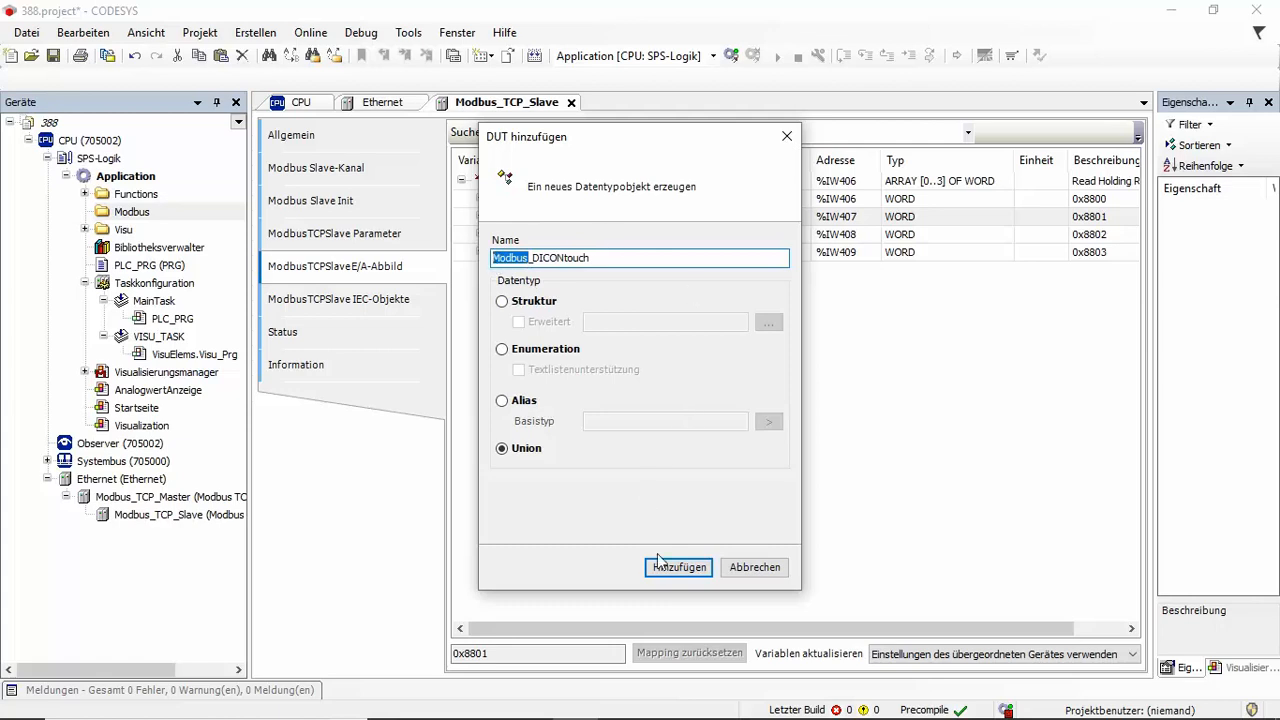
pyautogui.click(676, 568)
# Declare the union members wWORD as ARRAY[0..1] OF WORD and rREAL as REAL in Modbus_DICONtouch.
pyautogui.click(354, 136)
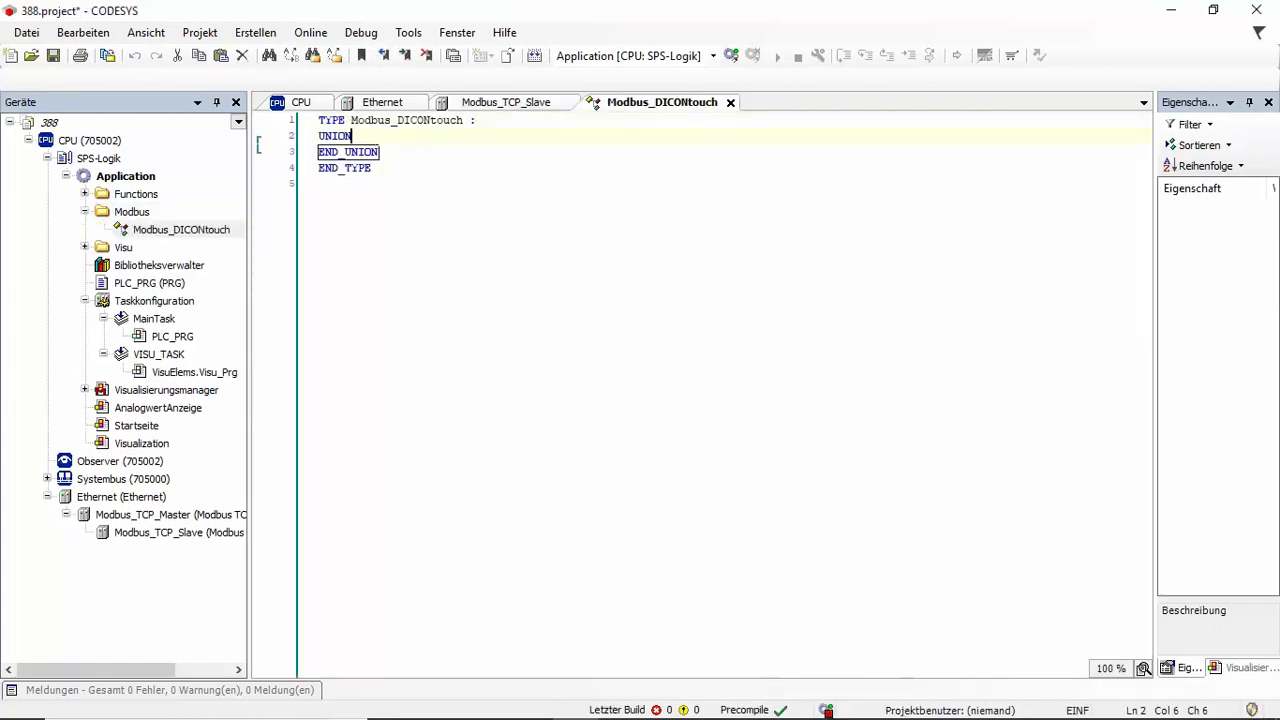
pyautogui.press('Return')
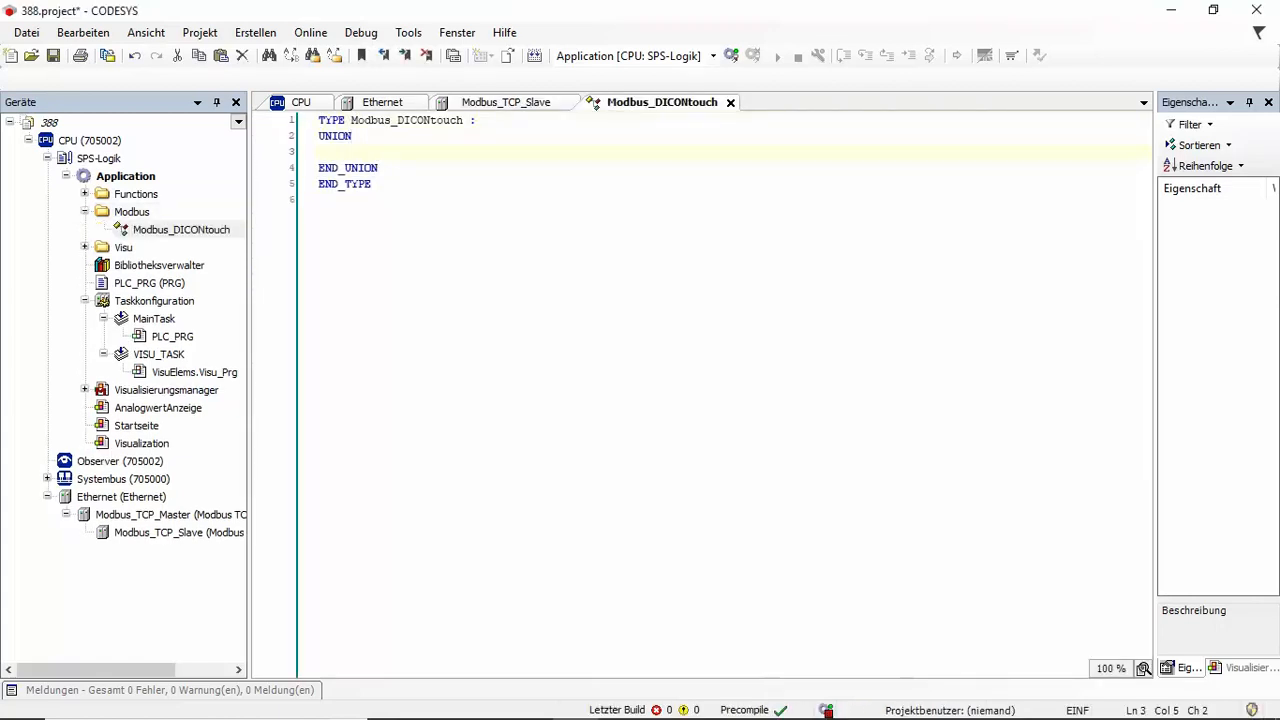
pyautogui.write('wWORD: ARRA')
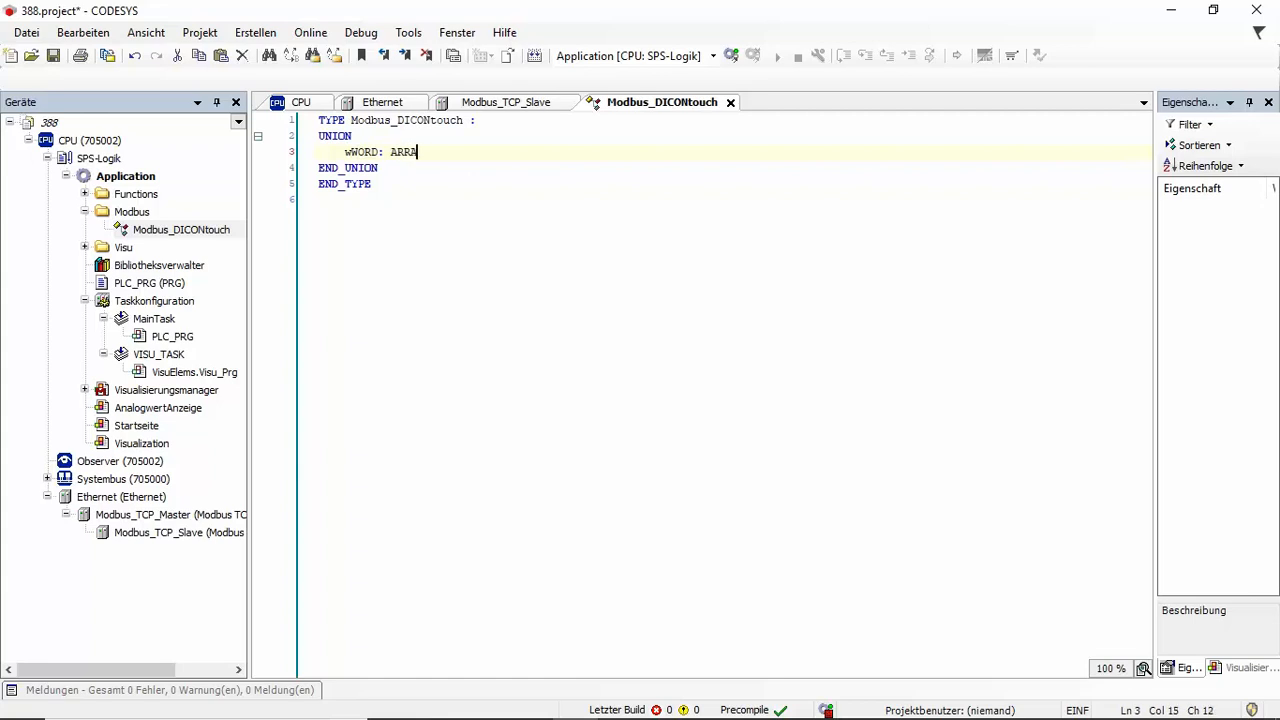
pyautogui.write('Y[0..1]]')
pyautogui.press('BackSpace')
pyautogui.write('OF WORD;')
pyautogui.press('Return')
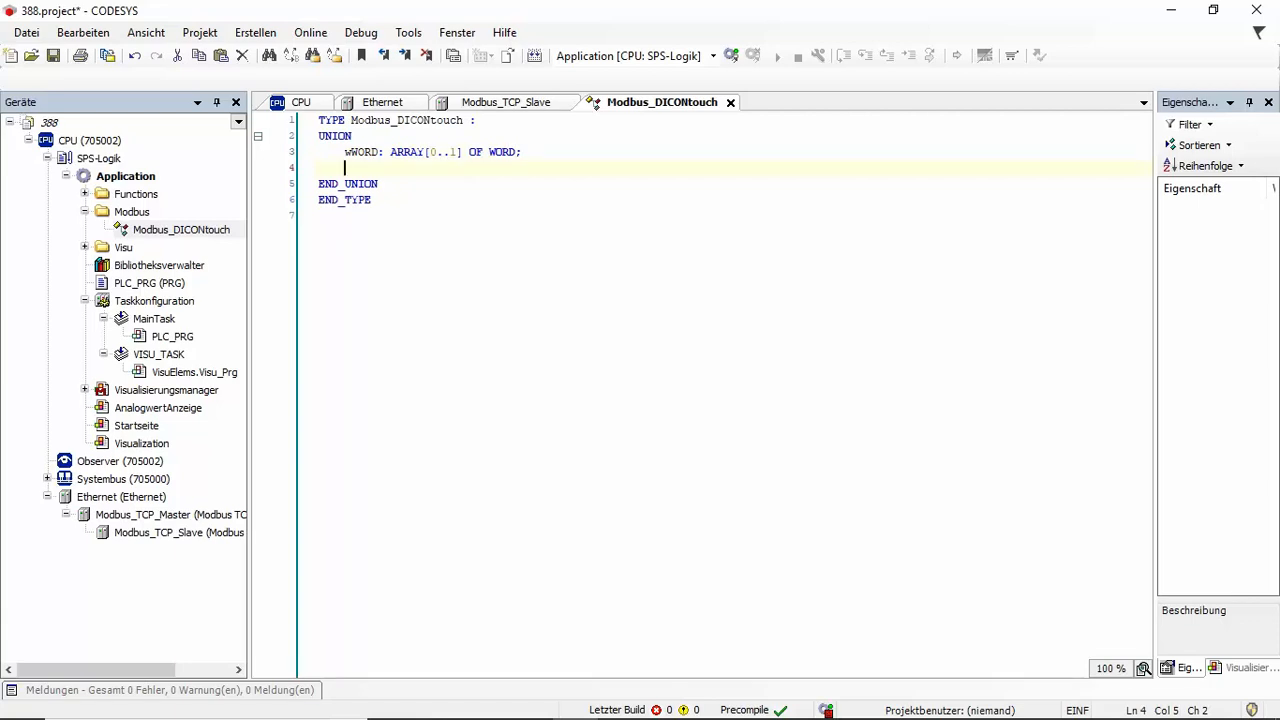
pyautogui.write('rREAL: REAL;')
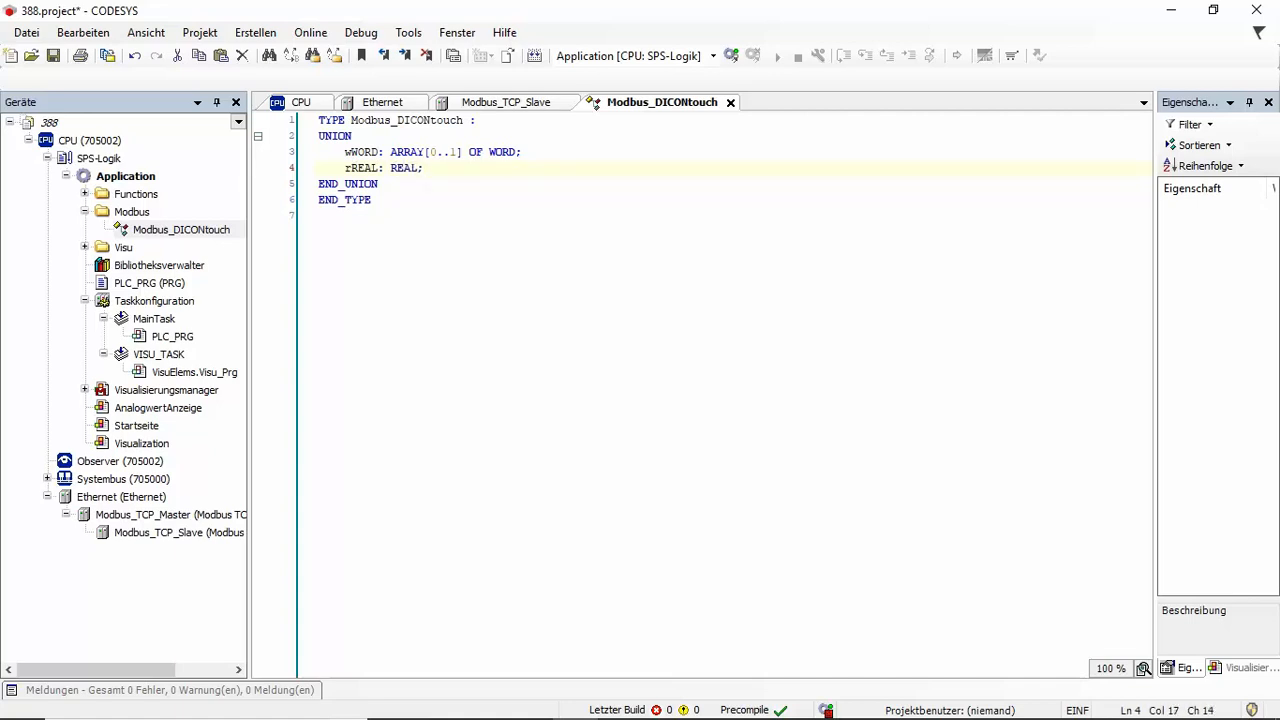
# Switch to Fotos and view the Union1.png diagram of the wWORD array elements.
pyautogui.press('super')
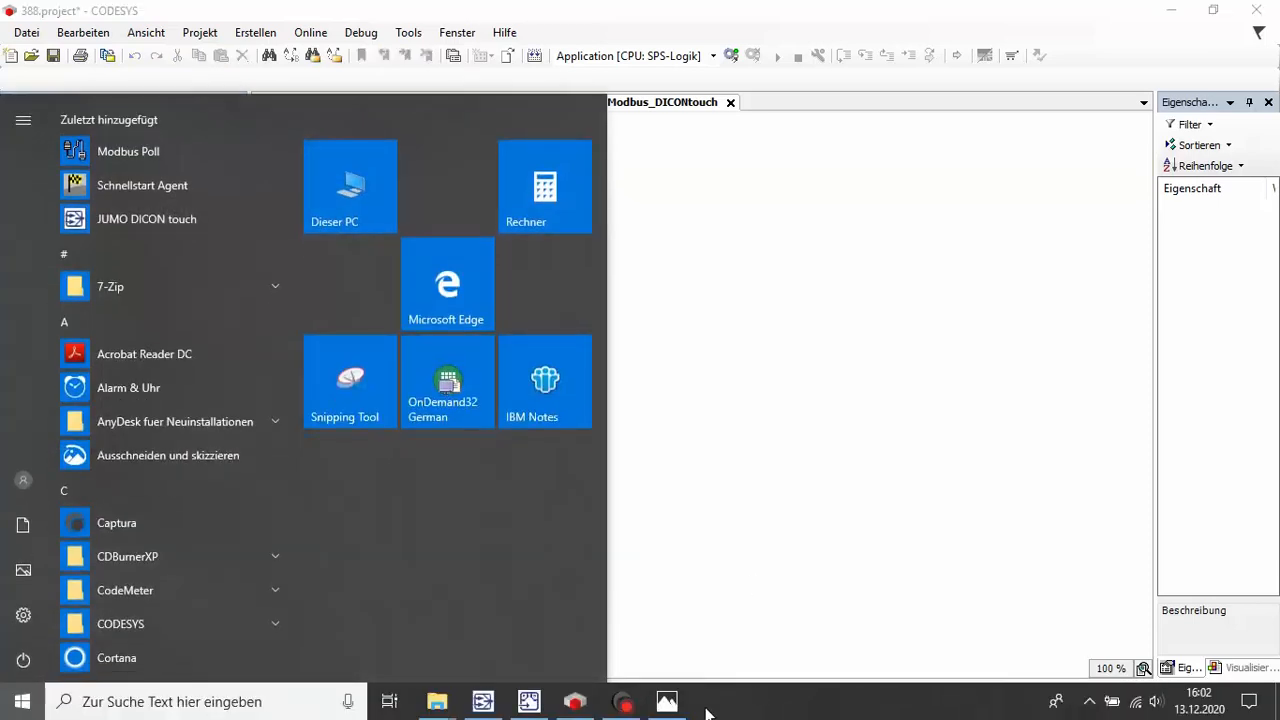
pyautogui.click(667, 701)
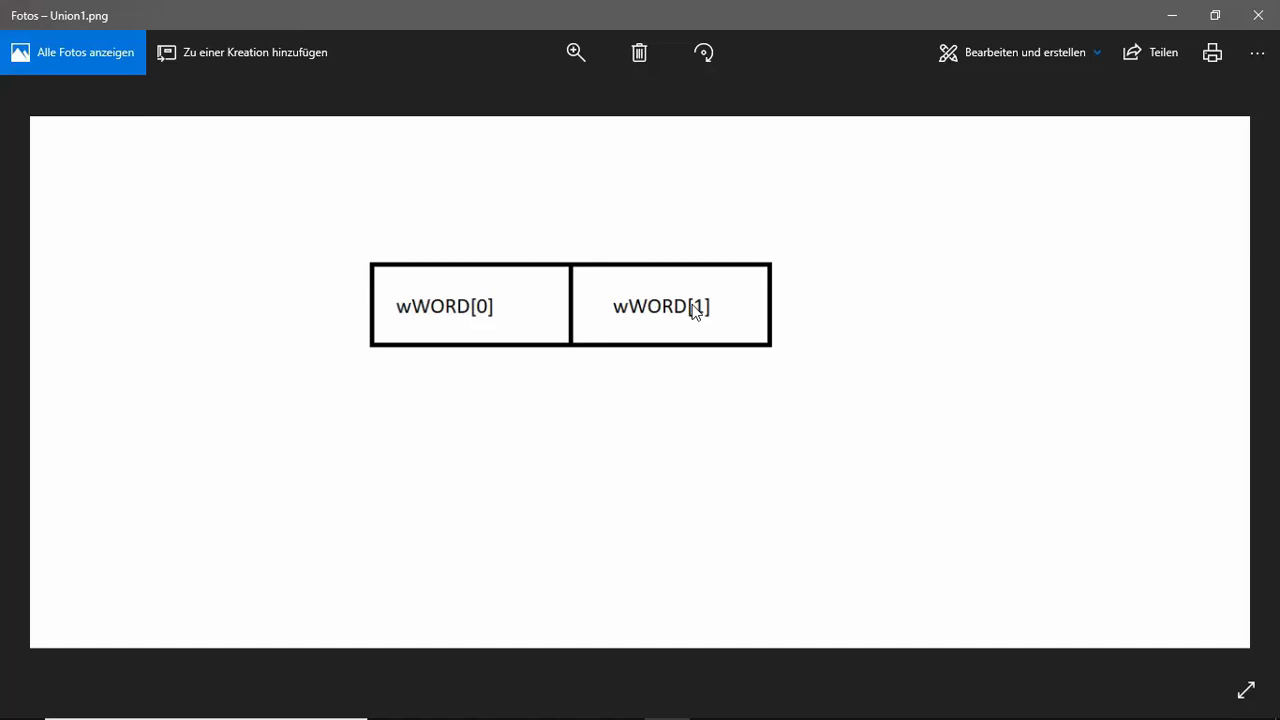
# View the Union2.png diagram of REAL spanning both wWORD elements, and return to CODESYS.
pyautogui.press('Right')
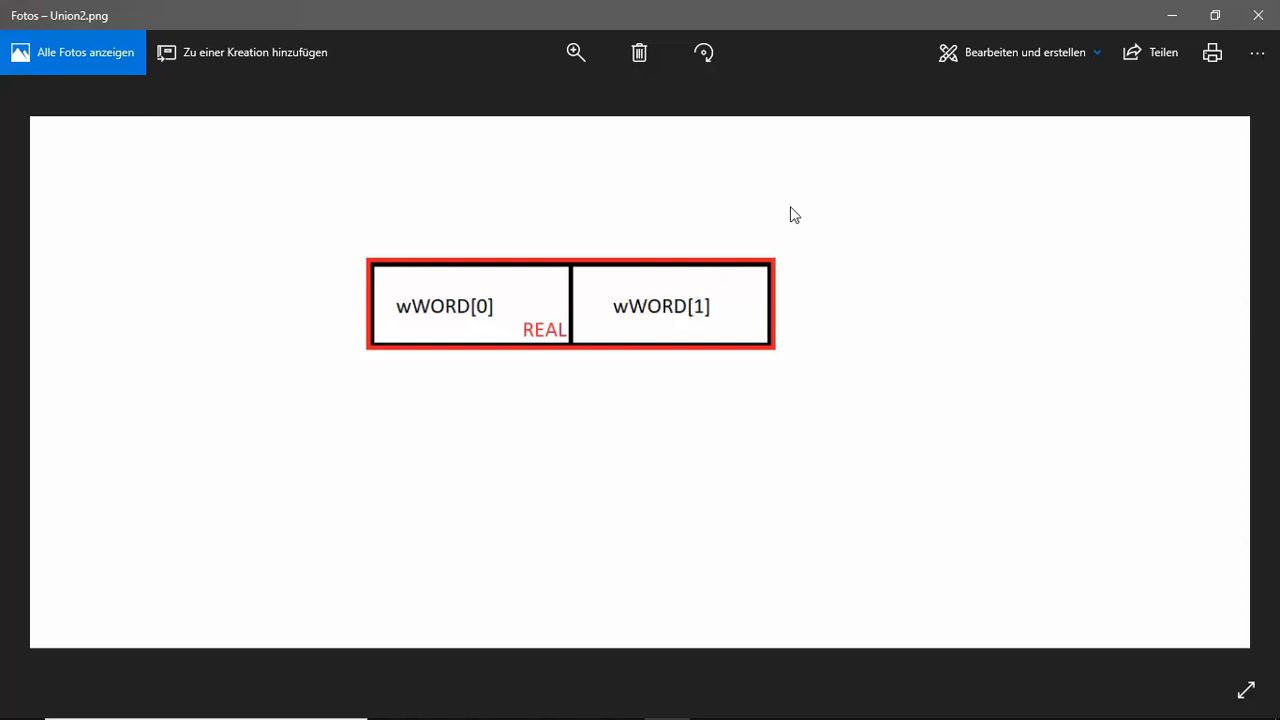
pyautogui.click(1170, 15)
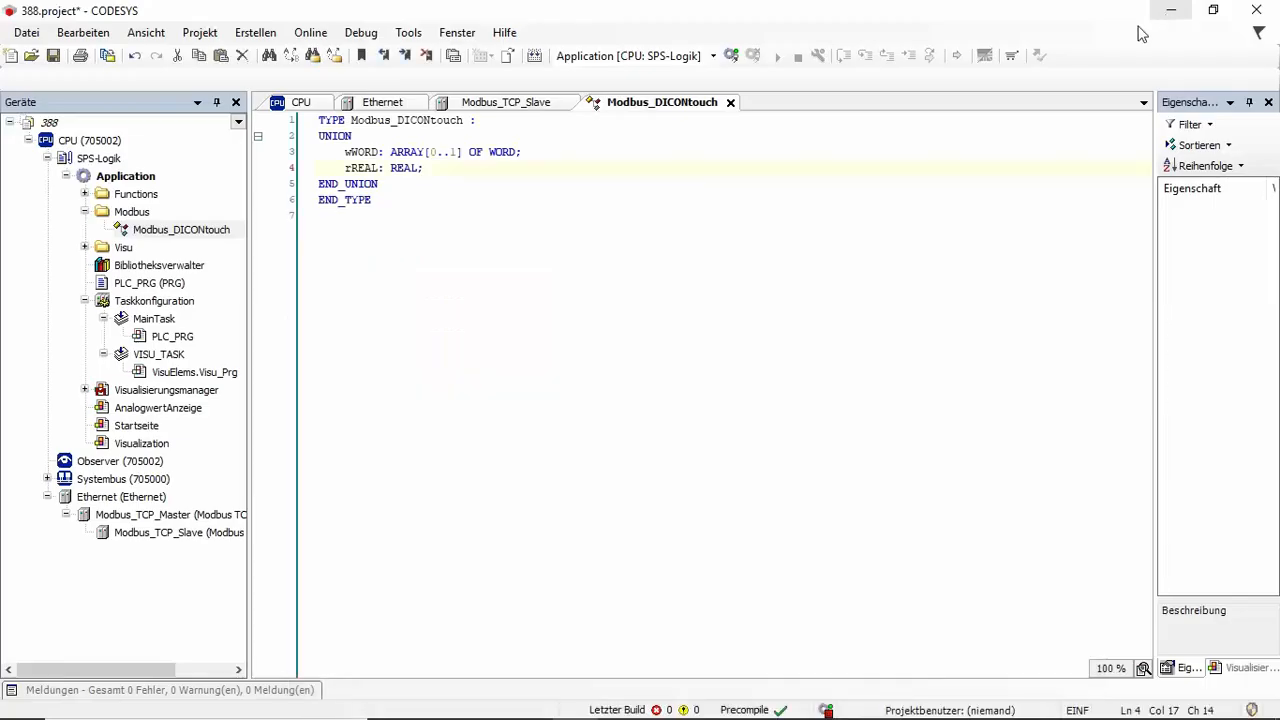
# Add a POU of type Programm named POU_DICONtouch in Structured Text (ST) to the Modbus folder.
pyautogui.rightClick(131, 212)
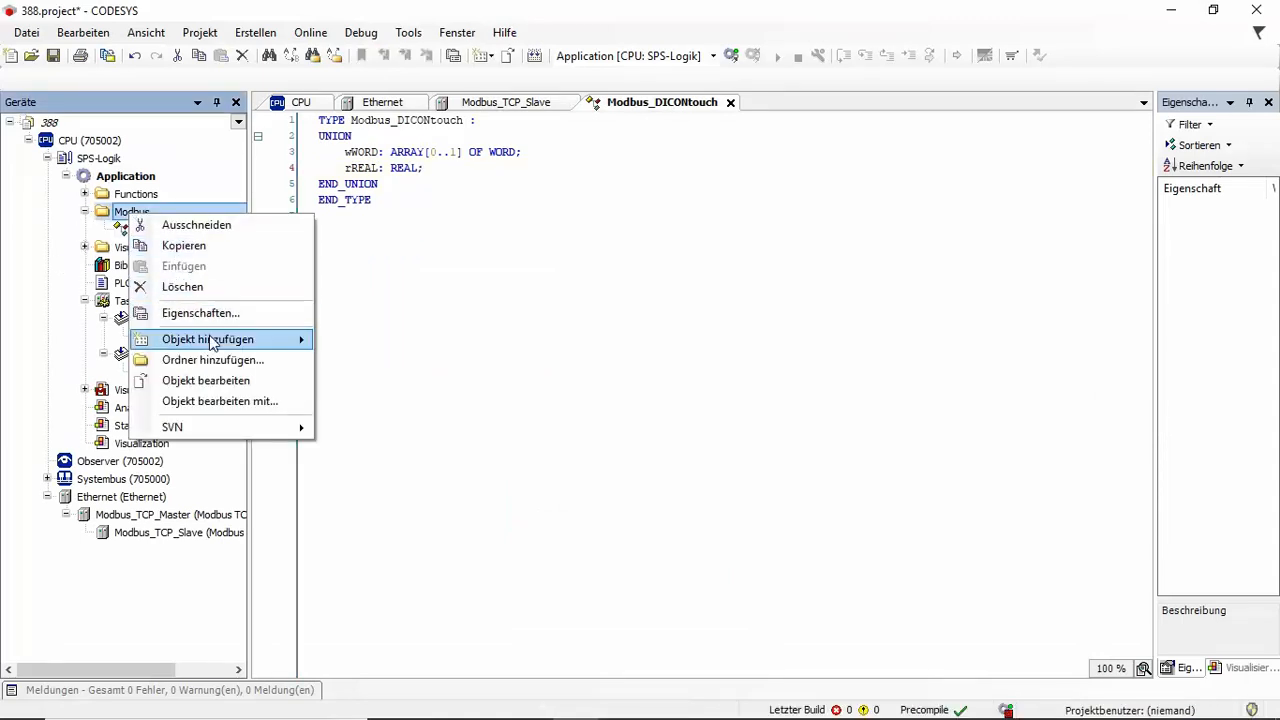
pyautogui.moveTo(208, 339)
pyautogui.click(385, 521)
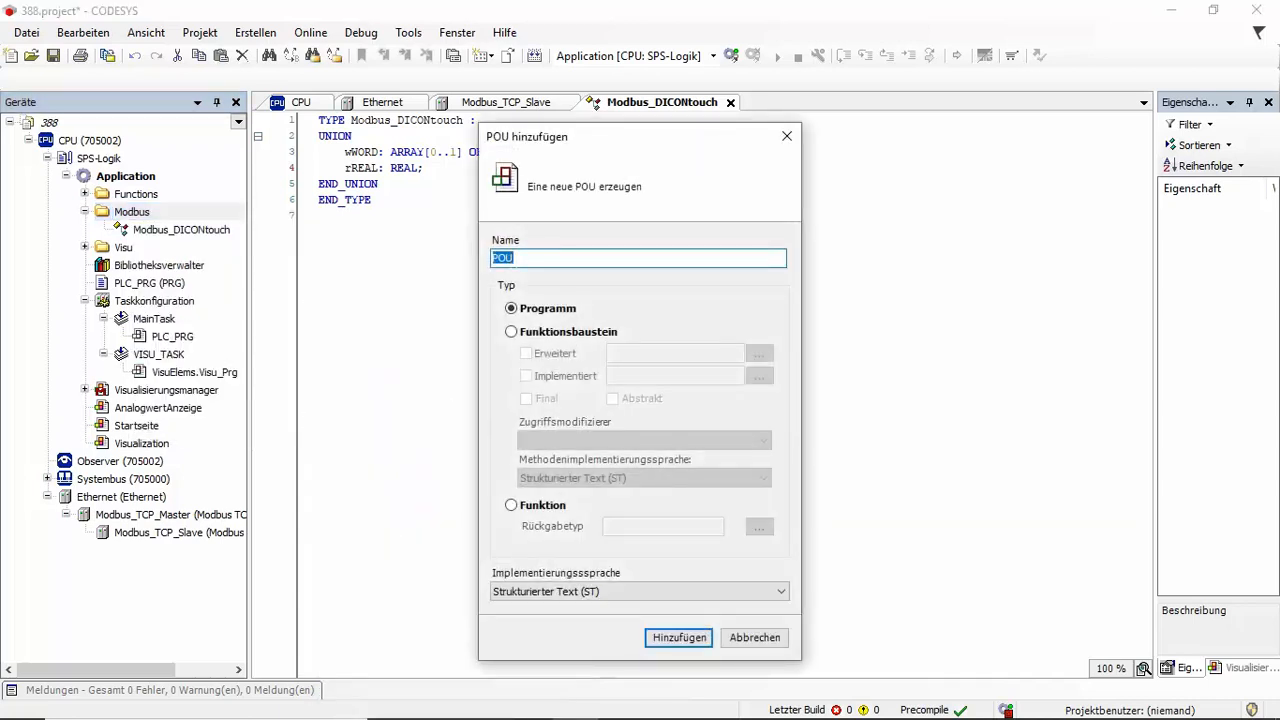
pyautogui.press('End')
pyautogui.write('_DiconTouch')
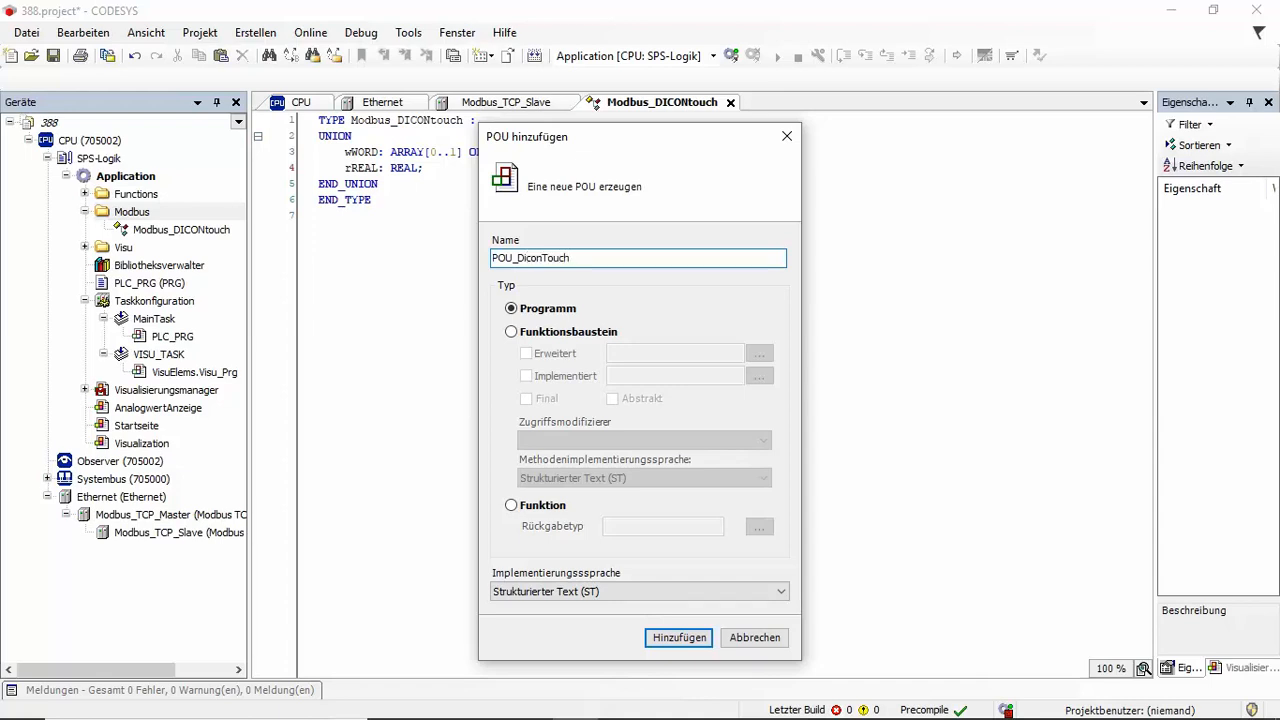
pyautogui.press('BackSpace')
pyautogui.press('BackSpace')
pyautogui.press('BackSpace')
pyautogui.press('BackSpace')
pyautogui.press('BackSpace')
pyautogui.press('BackSpace')
pyautogui.press('BackSpace')
pyautogui.press('BackSpace')
pyautogui.press('BackSpace')
pyautogui.write('ICONtouch')
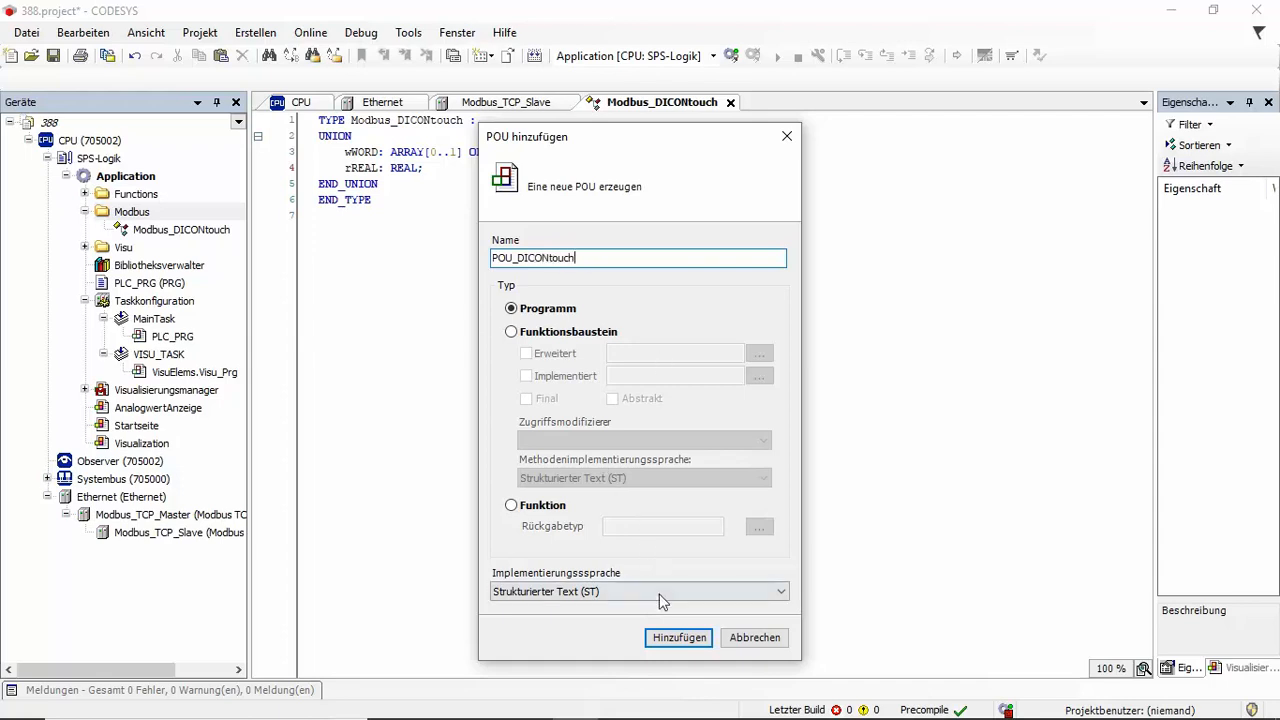
pyautogui.click(664, 638)
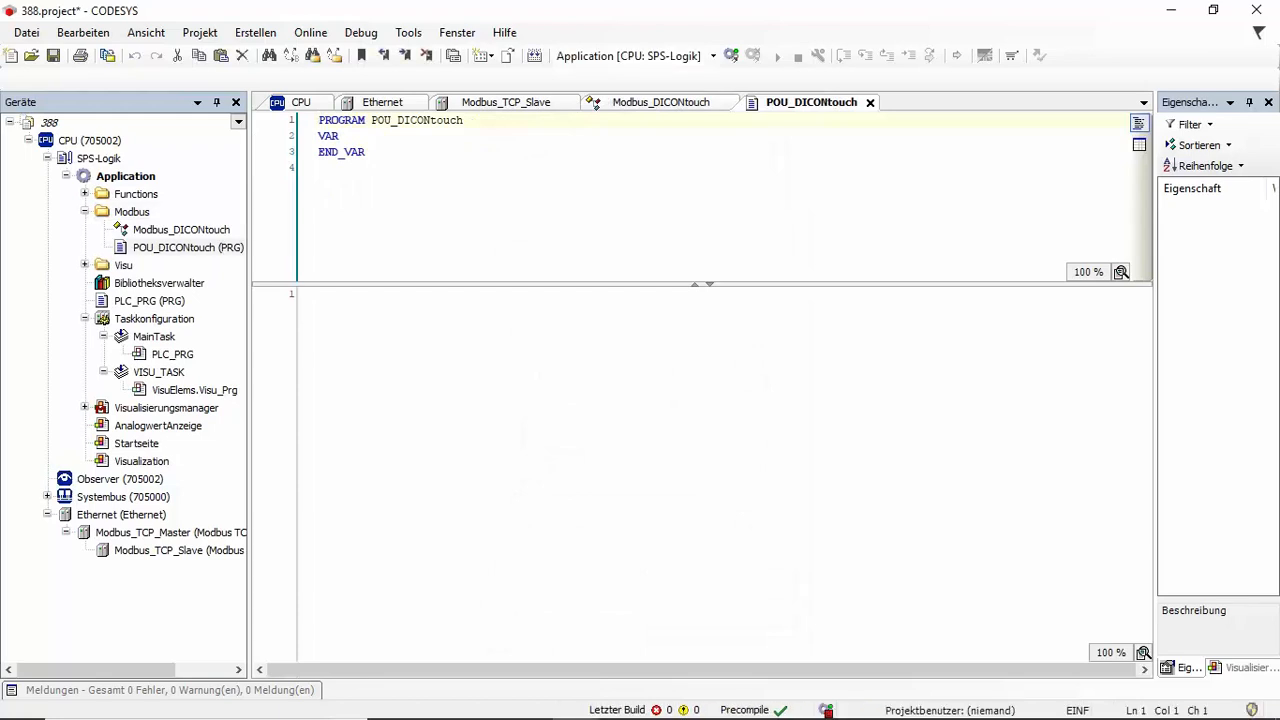
# Declare the variable stIstwertDICONtouch of type Modbus_DICONtouch in POU_DICONtouch.
pyautogui.press('Return')
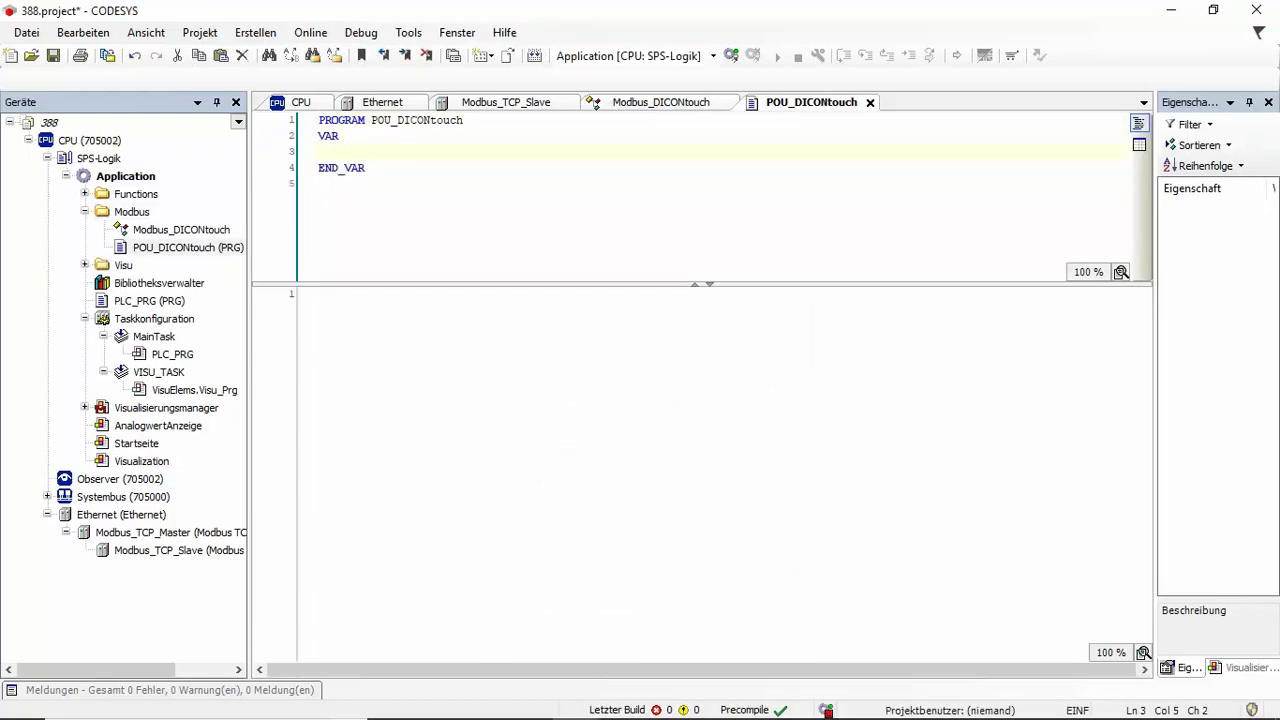
pyautogui.write('stIstwert')
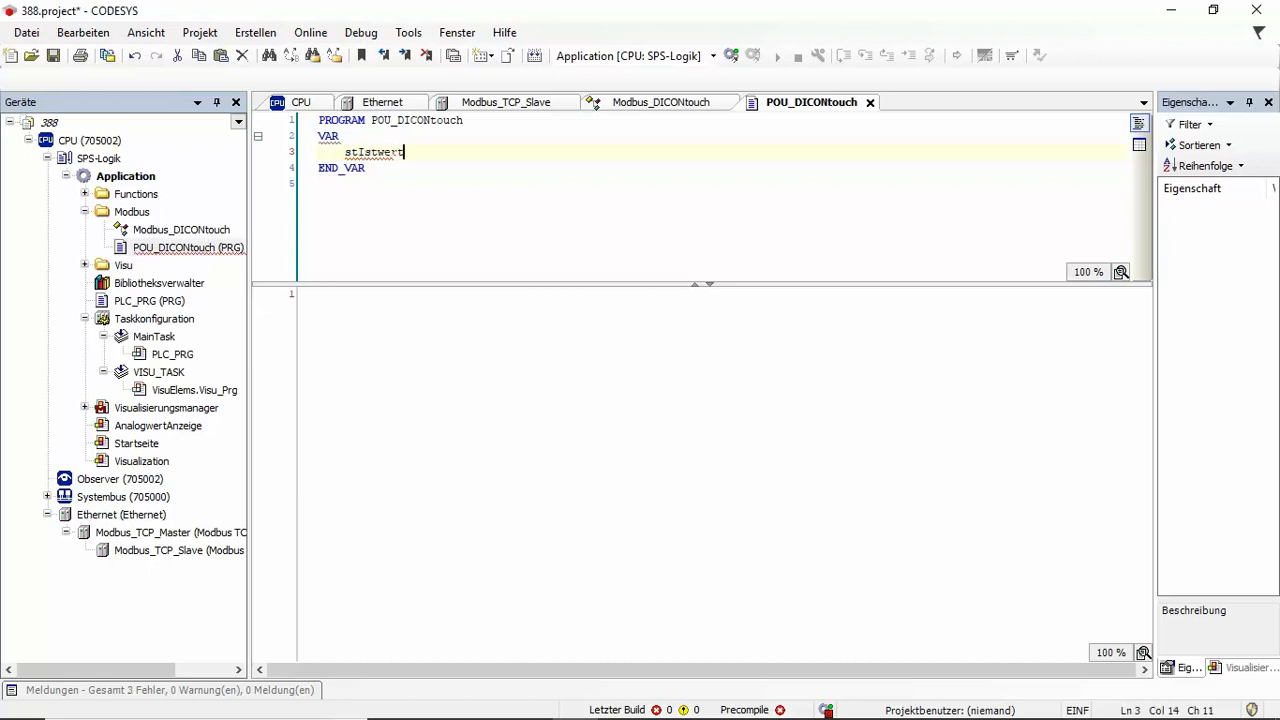
pyautogui.write('Dicon')
pyautogui.press('BackSpace')
pyautogui.press('BackSpace')
pyautogui.press('BackSpace')
pyautogui.press('BackSpace')
pyautogui.write('ICONti')
pyautogui.press('BackSpace')
pyautogui.write('ouch: ')
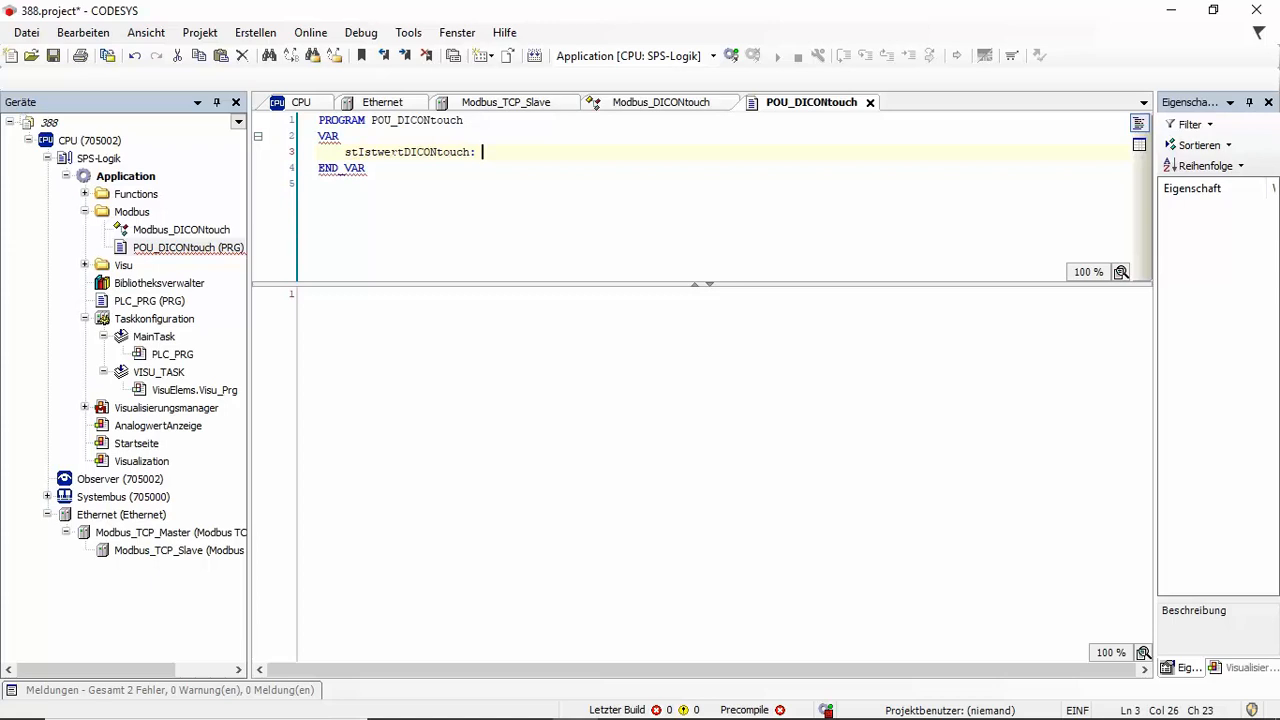
pyautogui.write('Modbus_')
pyautogui.hotkey('ctrl', 'space')
pyautogui.press('Return')
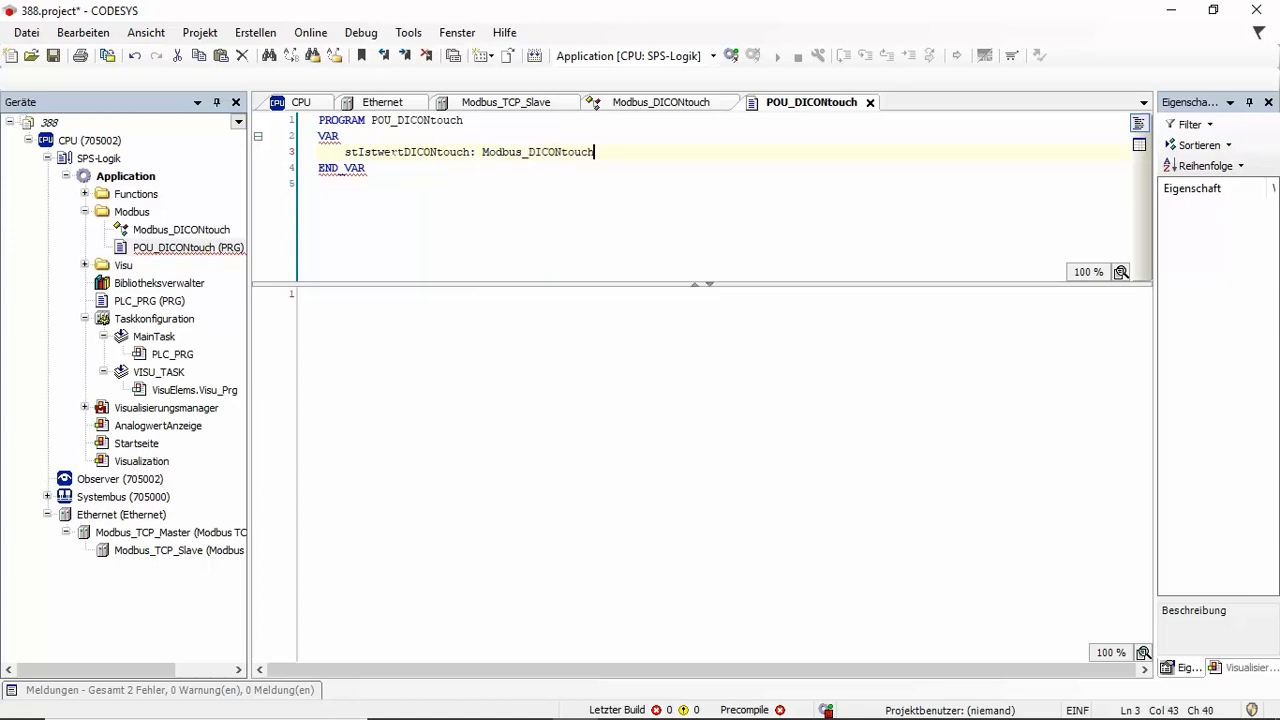
pyautogui.write(';')
# Duplicate the stIstwertDICONtouch declaration and rename the copy to stSollwertDICONtouch.
pyautogui.hotkey('shift', 'Home')
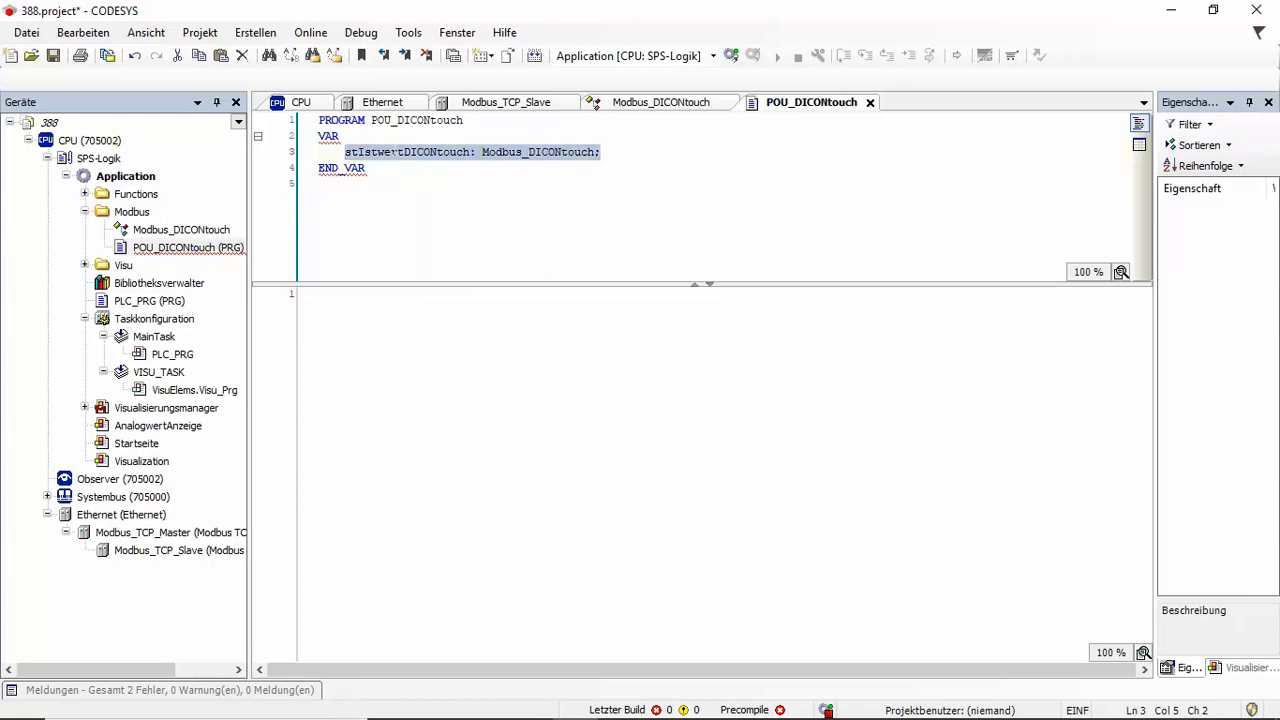
pyautogui.hotkey('ctrl', 'c')
pyautogui.press('End')
pyautogui.press('Return')
pyautogui.hotkey('ctrl', 'v')
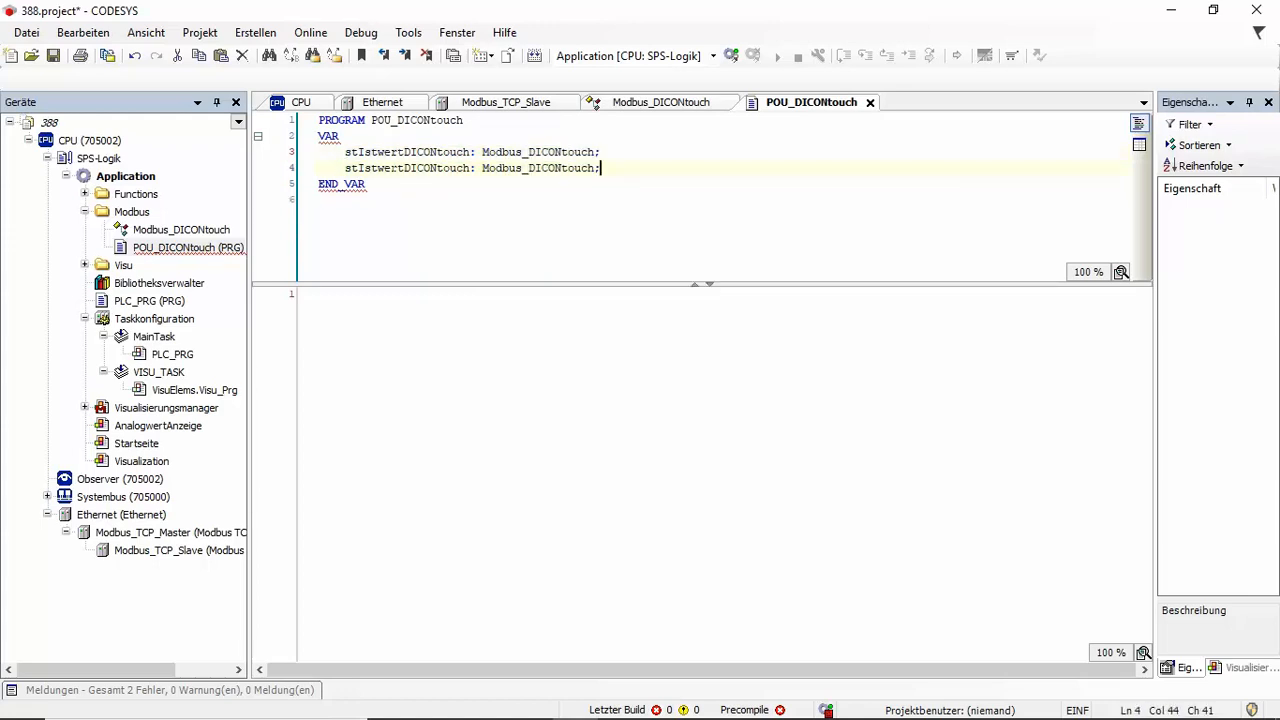
pyautogui.moveTo(358, 168); pyautogui.dragTo(398, 168)
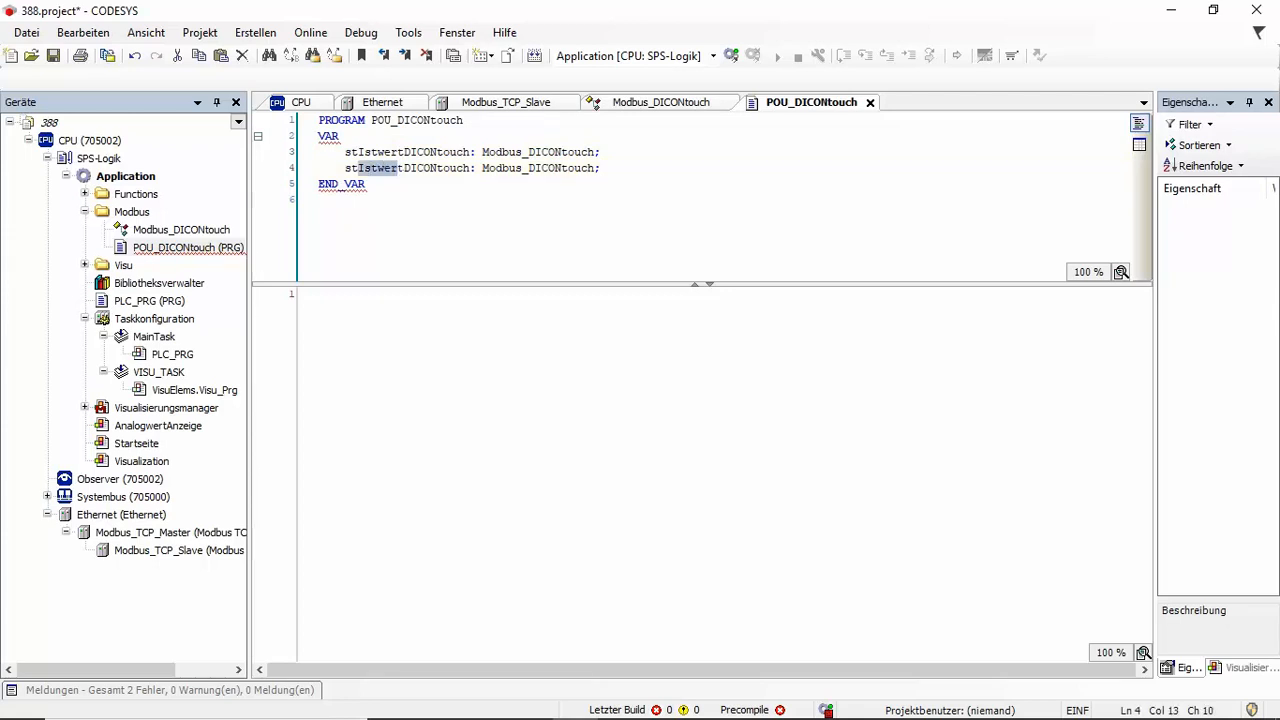
pyautogui.press('Delete')
pyautogui.press('Delete')
pyautogui.write('s')
pyautogui.press('BackSpace')
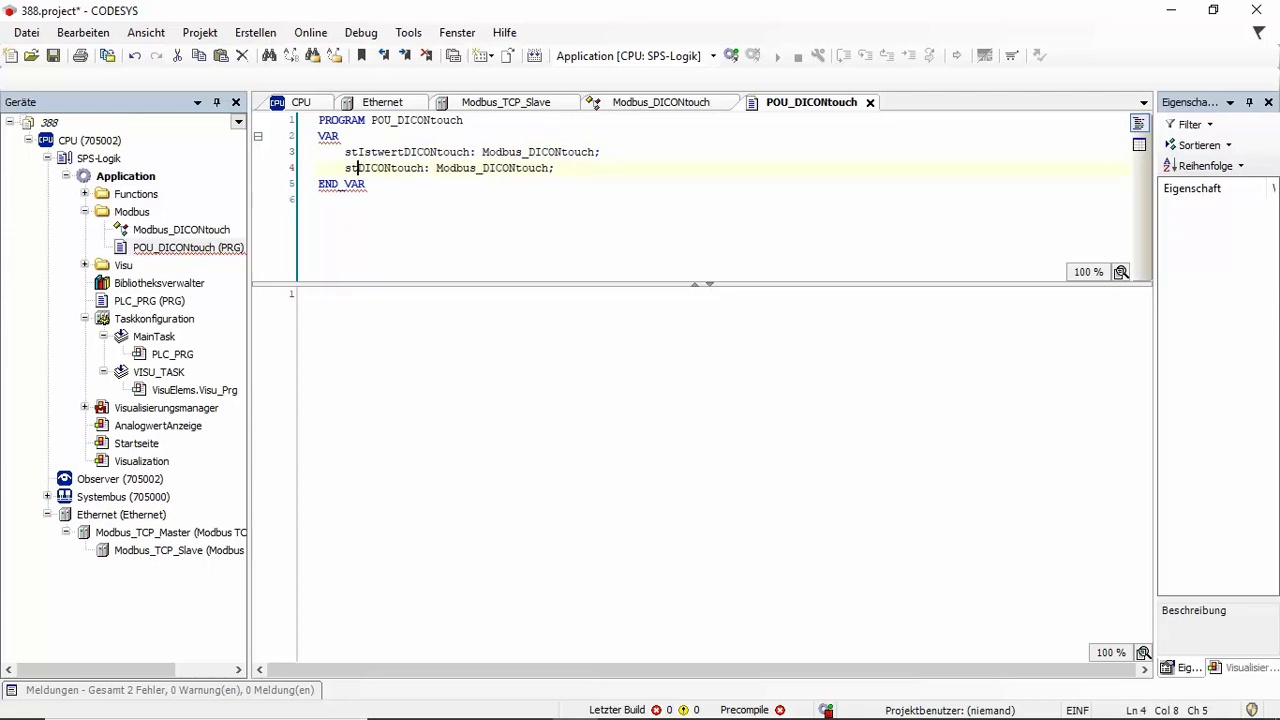
pyautogui.write('Sc')
pyautogui.write('r')
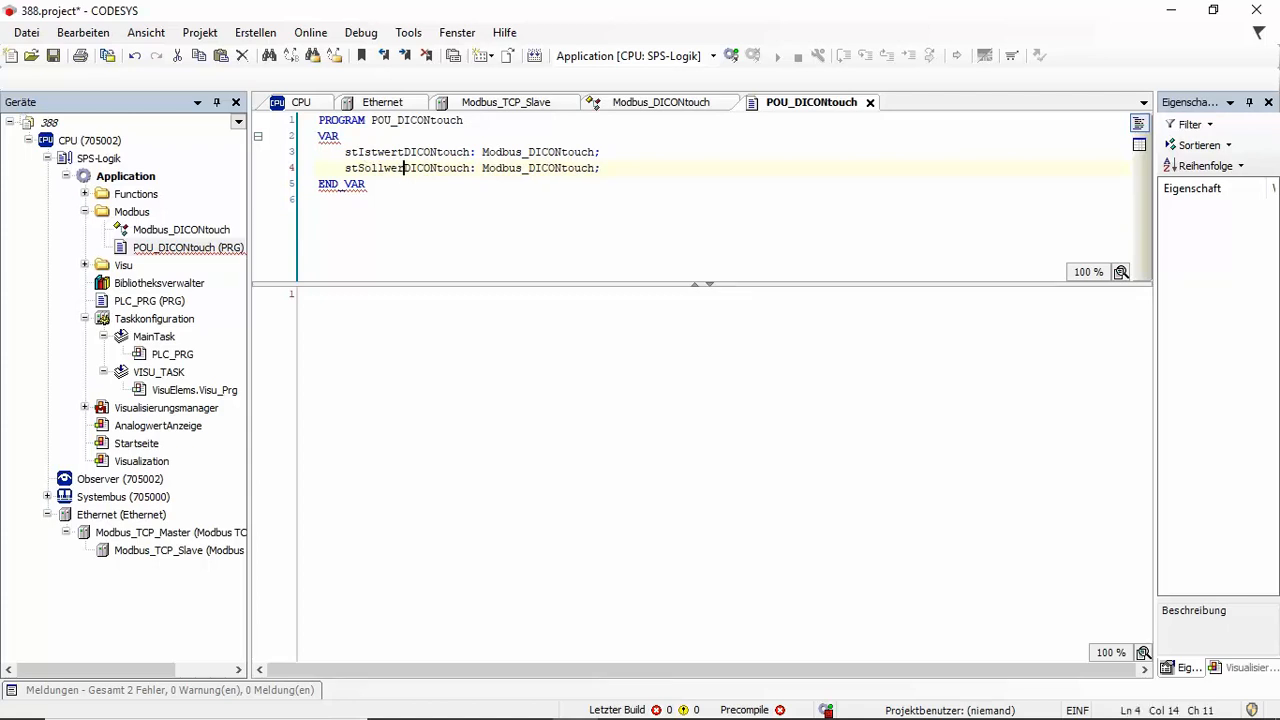
pyautogui.write('t')
# Enter the statement stIstwertDICONtouch.wWORD[0]; in the implementation part of POU_DICONtouch.
pyautogui.click(319, 294)
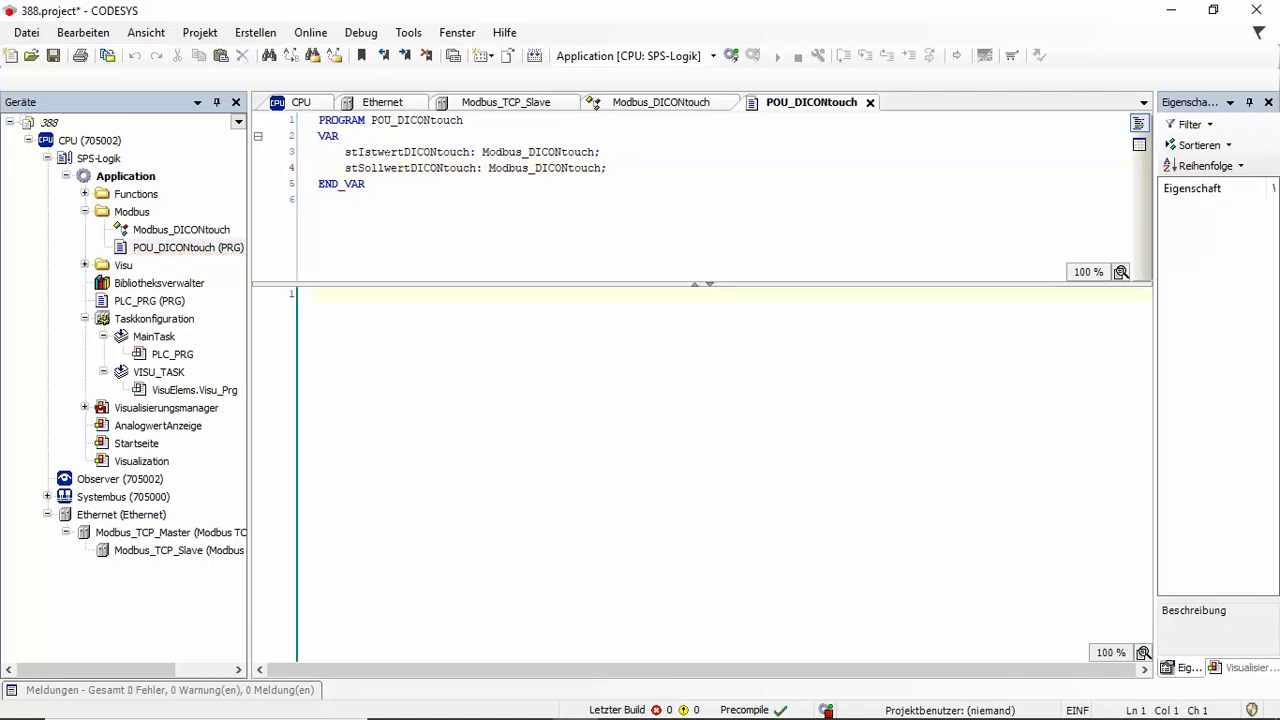
pyautogui.doubleClick(388, 153)
pyautogui.click(336, 294)
pyautogui.hotkey('ctrl', 'v')
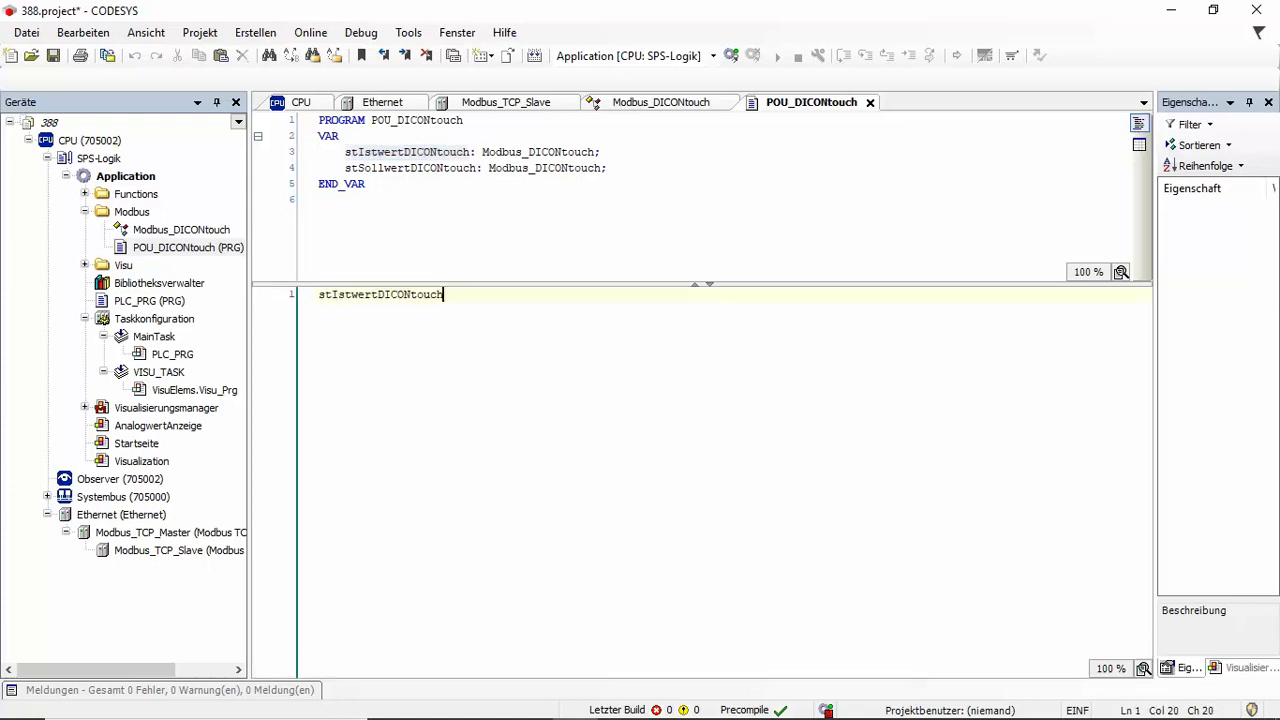
pyautogui.write('.')
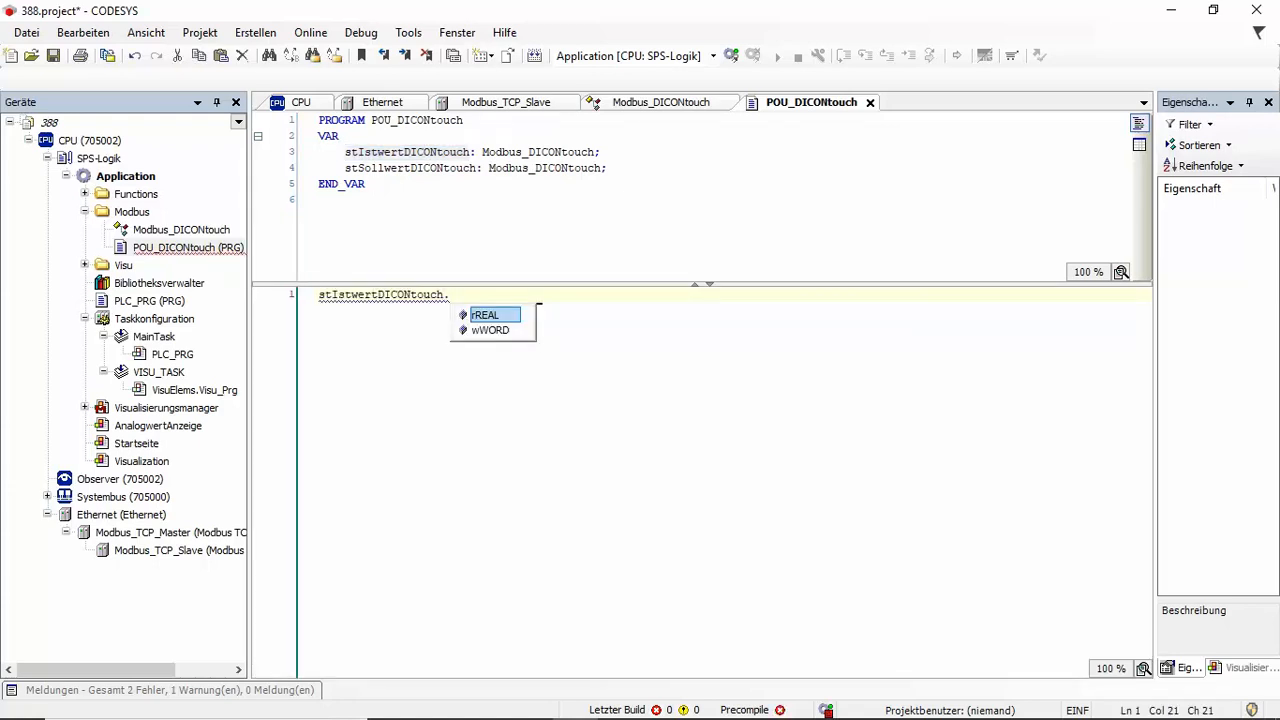
pyautogui.press('Down')
pyautogui.press('Return')
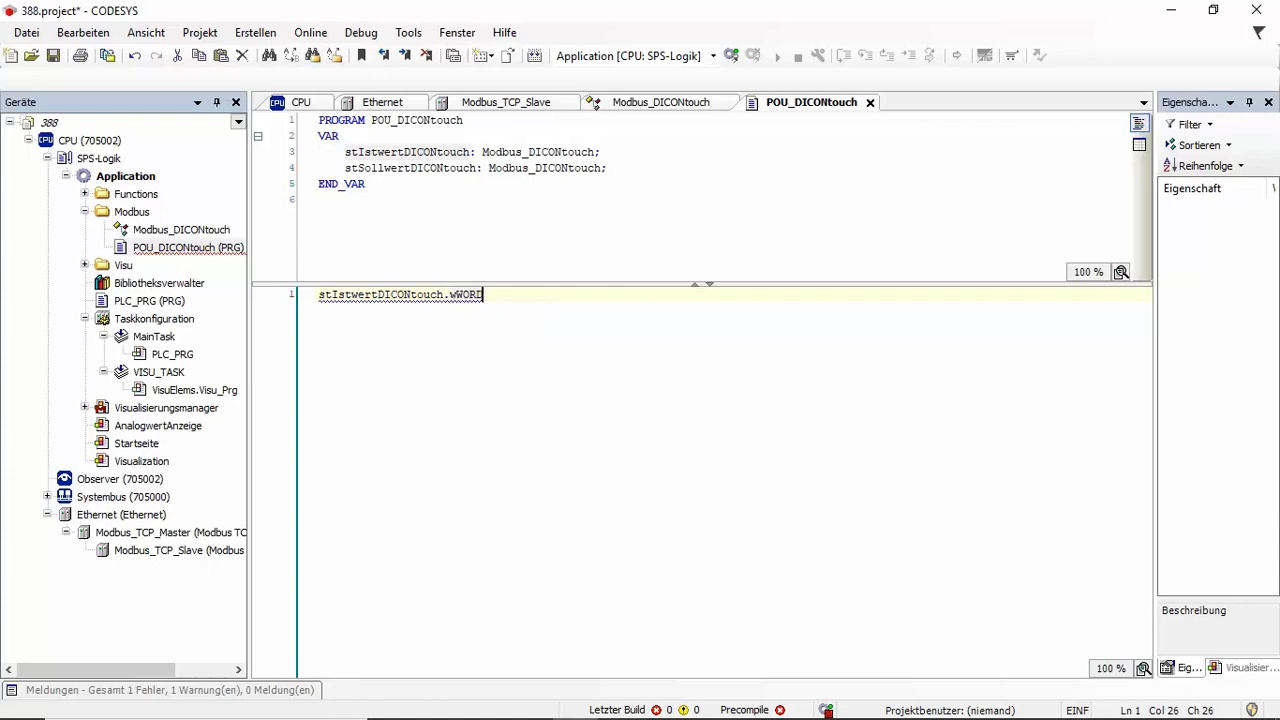
pyautogui.write('[0];')
# Duplicate the wWORD[0] statement on the next line and change the copy's index to 1.
pyautogui.hotkey('shift', 'Home')
pyautogui.hotkey('ctrl', 'c')
pyautogui.press('End')
pyautogui.press('Return')
pyautogui.hotkey('ctrl', 'v')
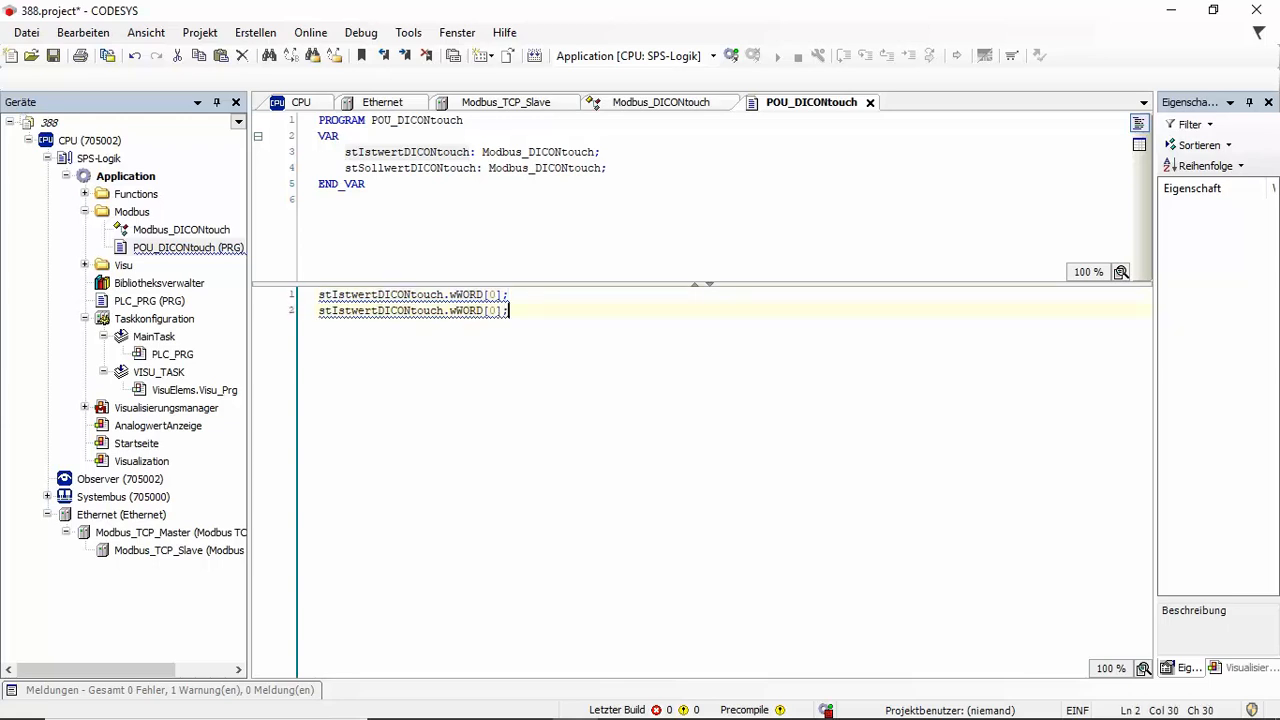
pyautogui.doubleClick(493, 310)
pyautogui.write('1')
# Add the statement stIstwertDICONtouch.rREAL; on the third line of the implementation.
pyautogui.press('End')
pyautogui.press('Return')
pyautogui.hotkey('ctrl', 'v')
pyautogui.press('BackSpace')
pyautogui.press('BackSpace')
pyautogui.press('BackSpace')
pyautogui.press('BackSpace')
pyautogui.press('BackSpace')
pyautogui.press('BackSpace')
pyautogui.press('BackSpace')
pyautogui.press('BackSpace')
pyautogui.press('BackSpace')
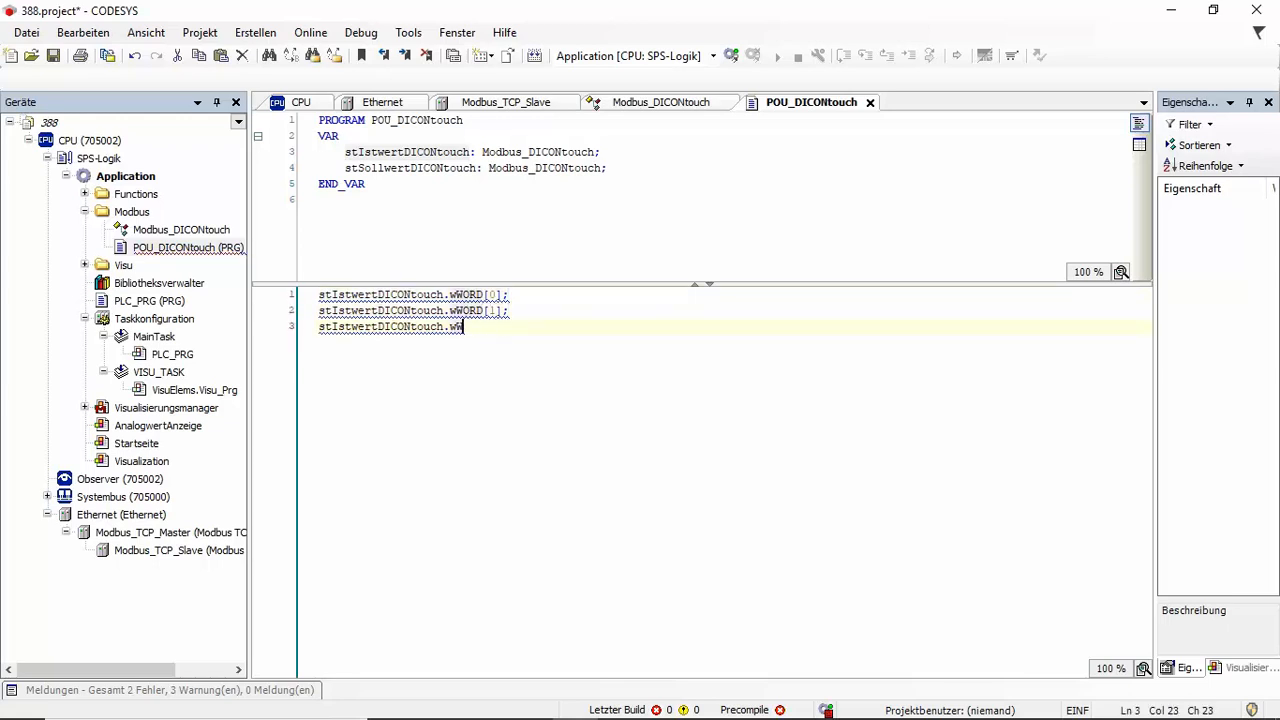
pyautogui.write('Re')
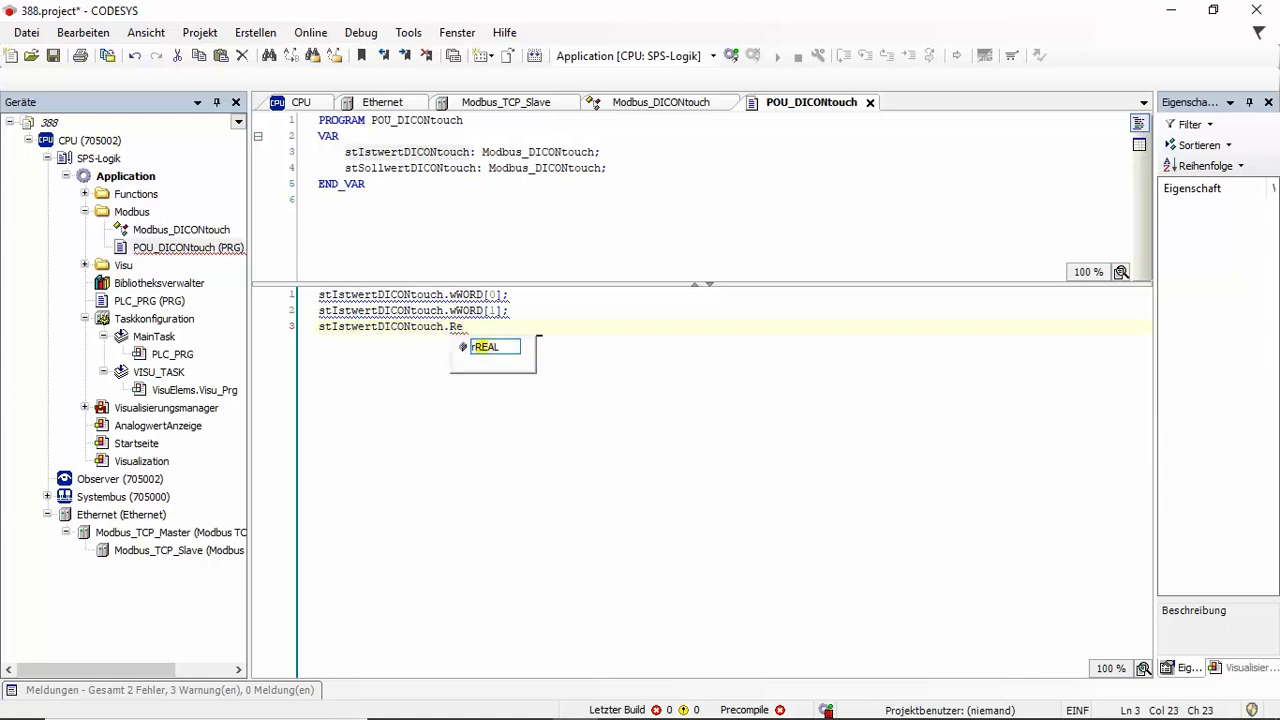
pyautogui.press('Return')
pyautogui.write(';')
# Add the statement stSollwertDICONtouch.rREAL; on line 5, leaving a blank line above it.
pyautogui.press('Return')
pyautogui.press('Return')
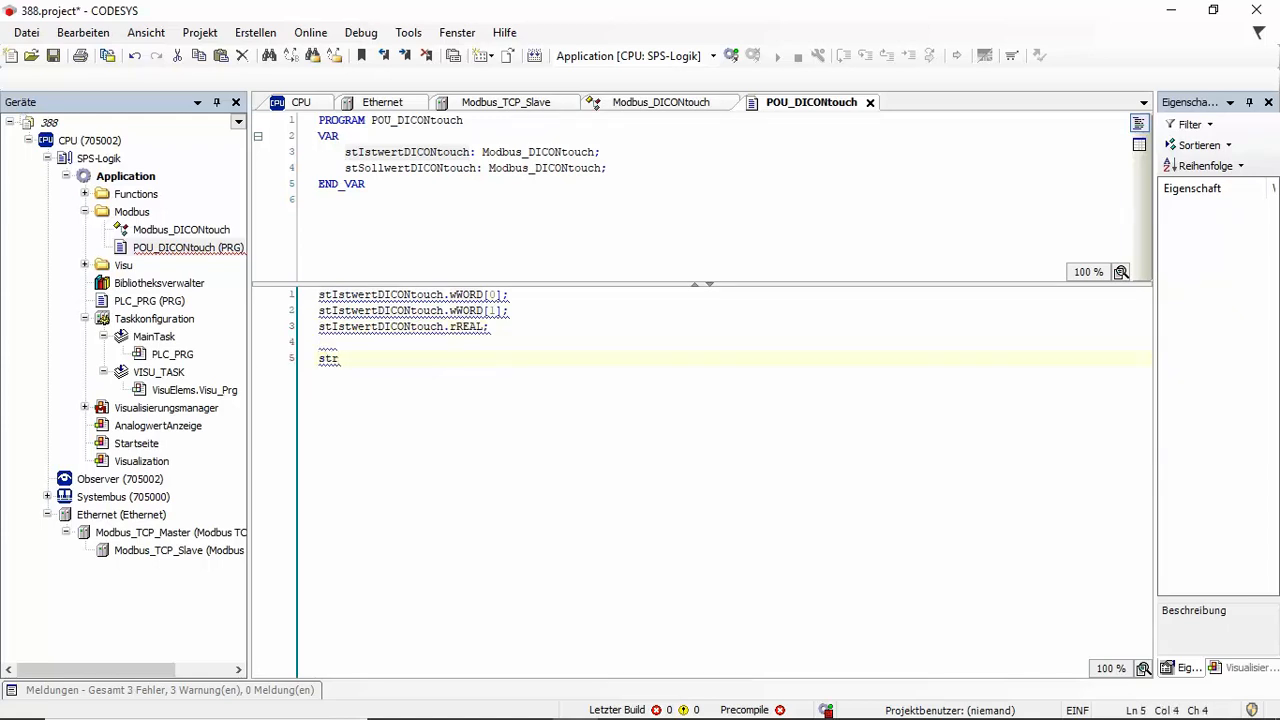
pyautogui.write('str')
pyautogui.click(352, 166)
pyautogui.doubleClick(360, 168)
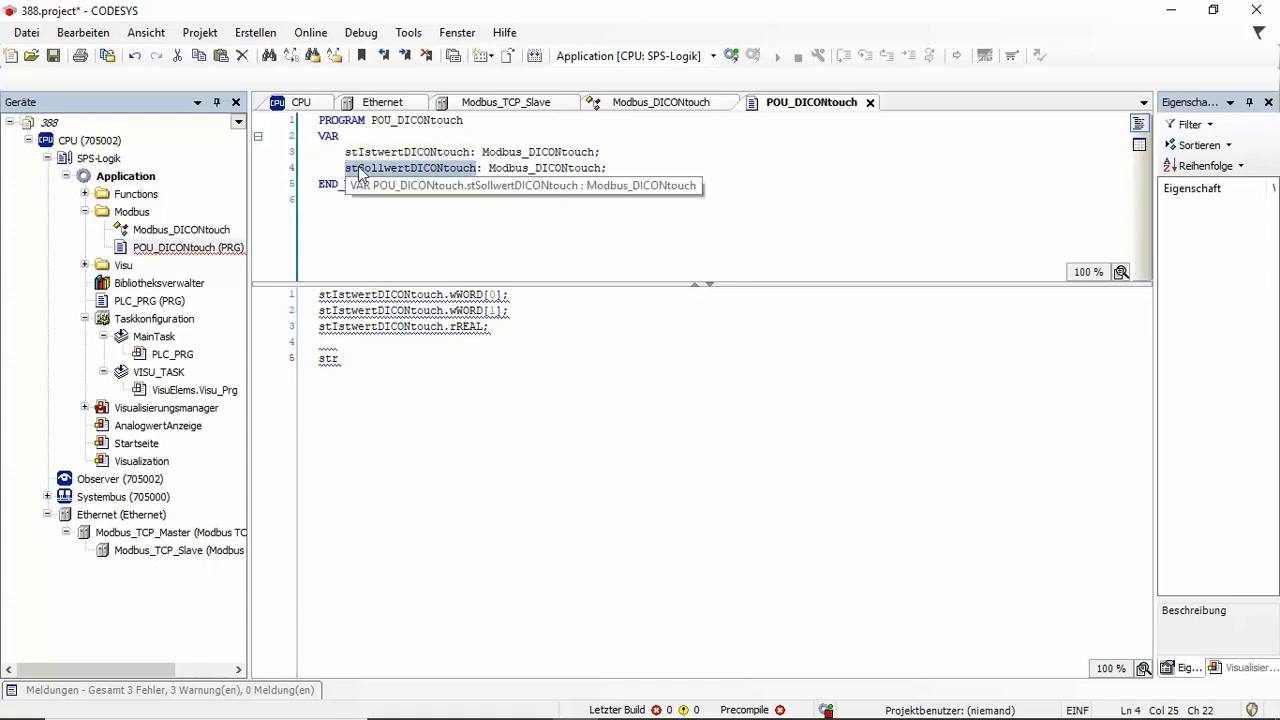
pyautogui.hotkey('ctrl', 'c')
pyautogui.doubleClick(328, 358)
pyautogui.hotkey('ctrl', 'v')
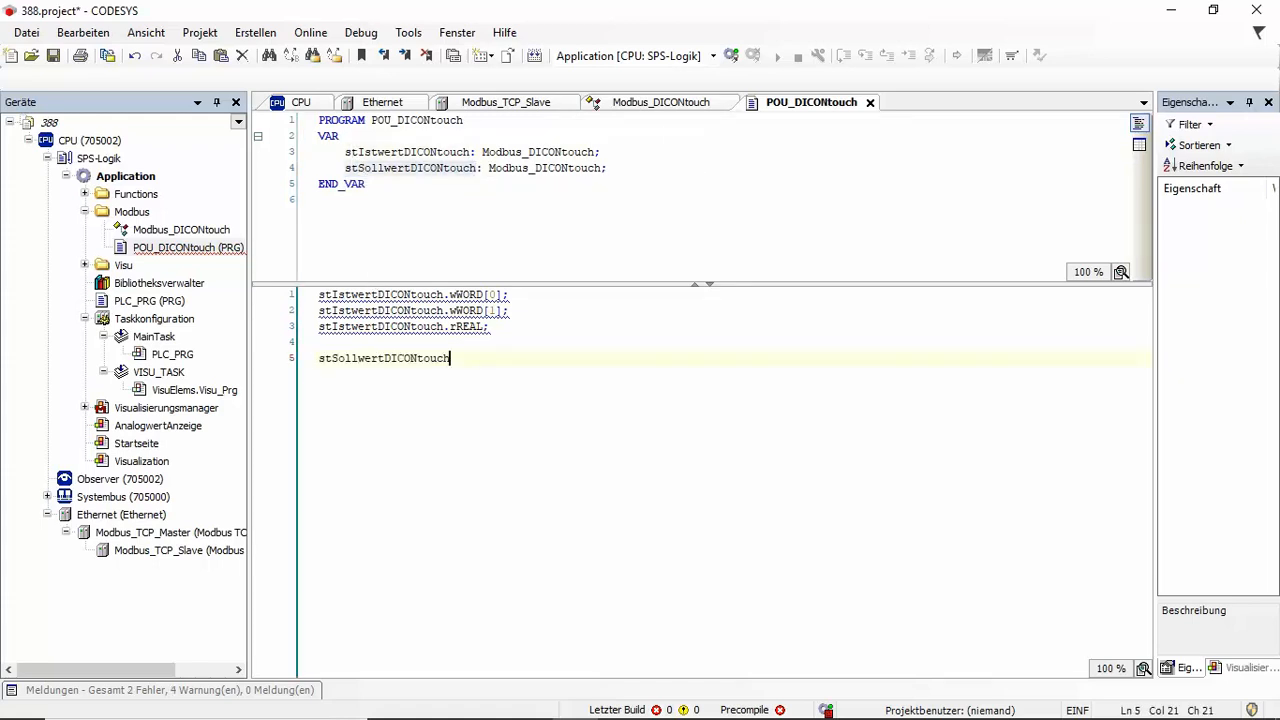
pyautogui.write('.')
pyautogui.doubleClick(504, 377)
# Assign the POU_DICONtouch program to MainTask in the task configuration.
pyautogui.moveTo(155, 255); pyautogui.dragTo(163, 362)
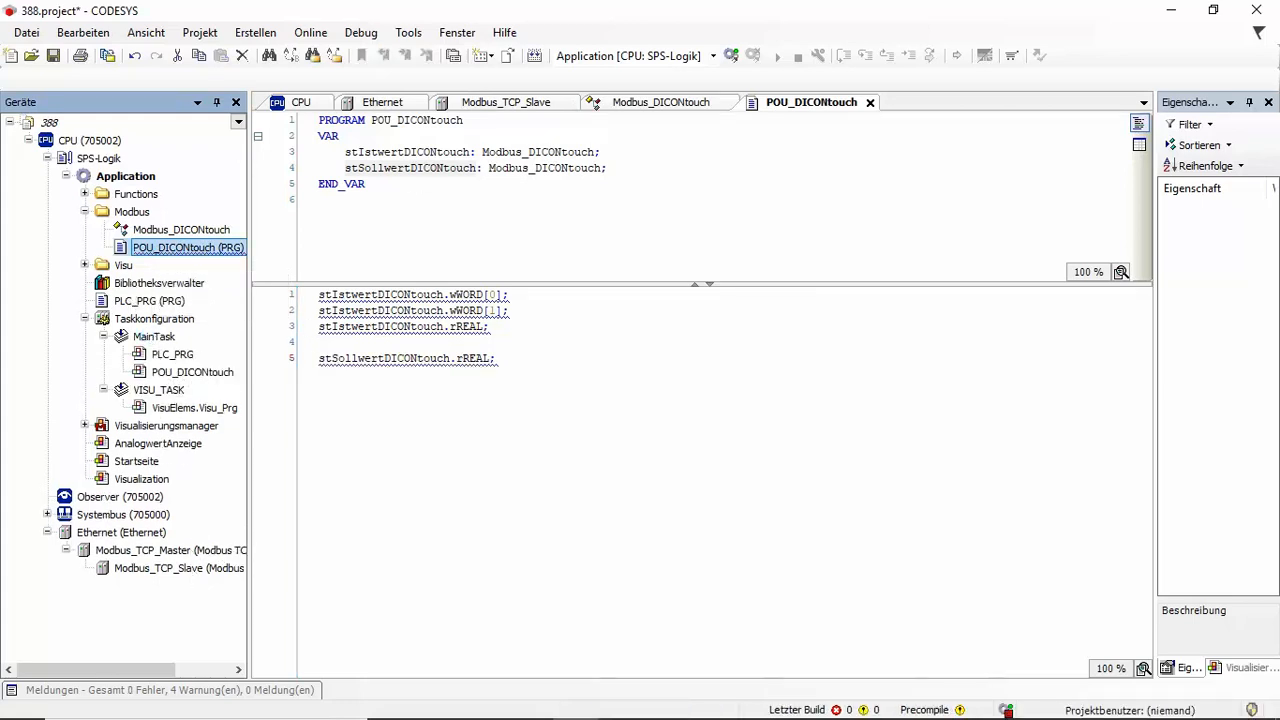
# Map channel DICON touch Frame01[0] of Modbus_TCP_Slave to Application.POU_DICONtouch.stIstwertDICONtouch.wWORD.
pyautogui.click(476, 108)
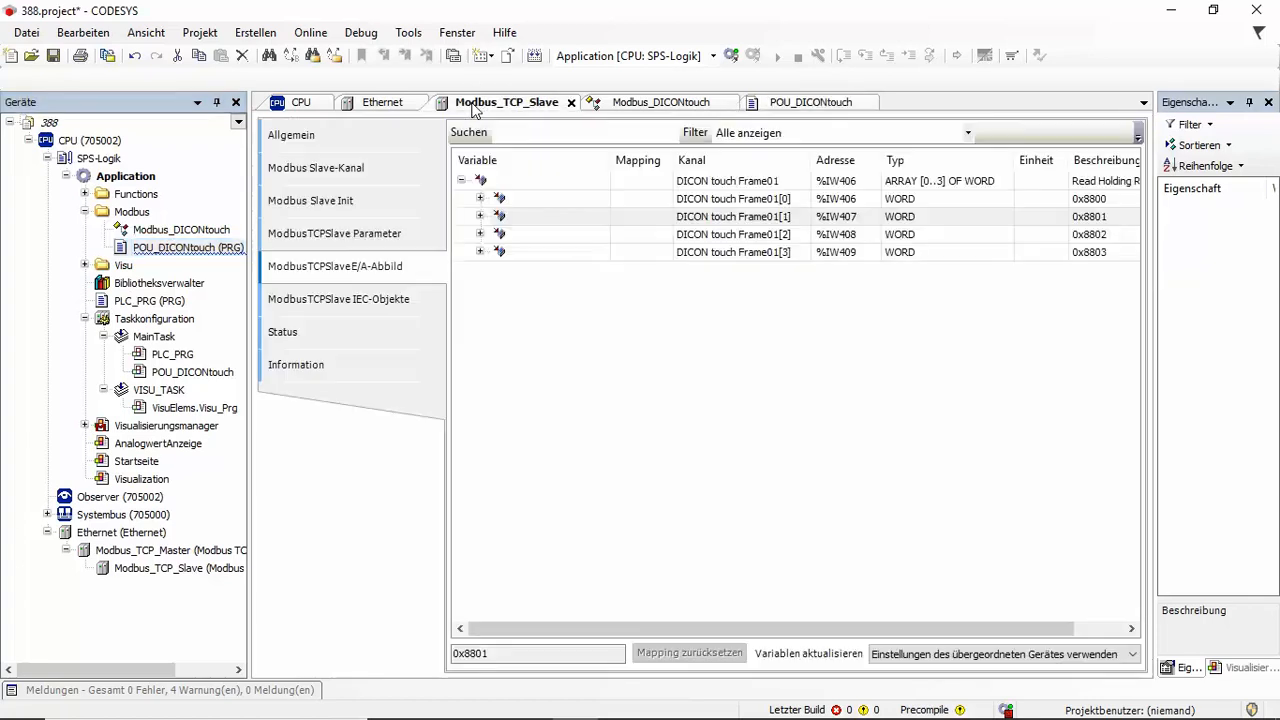
pyautogui.doubleClick(568, 199)
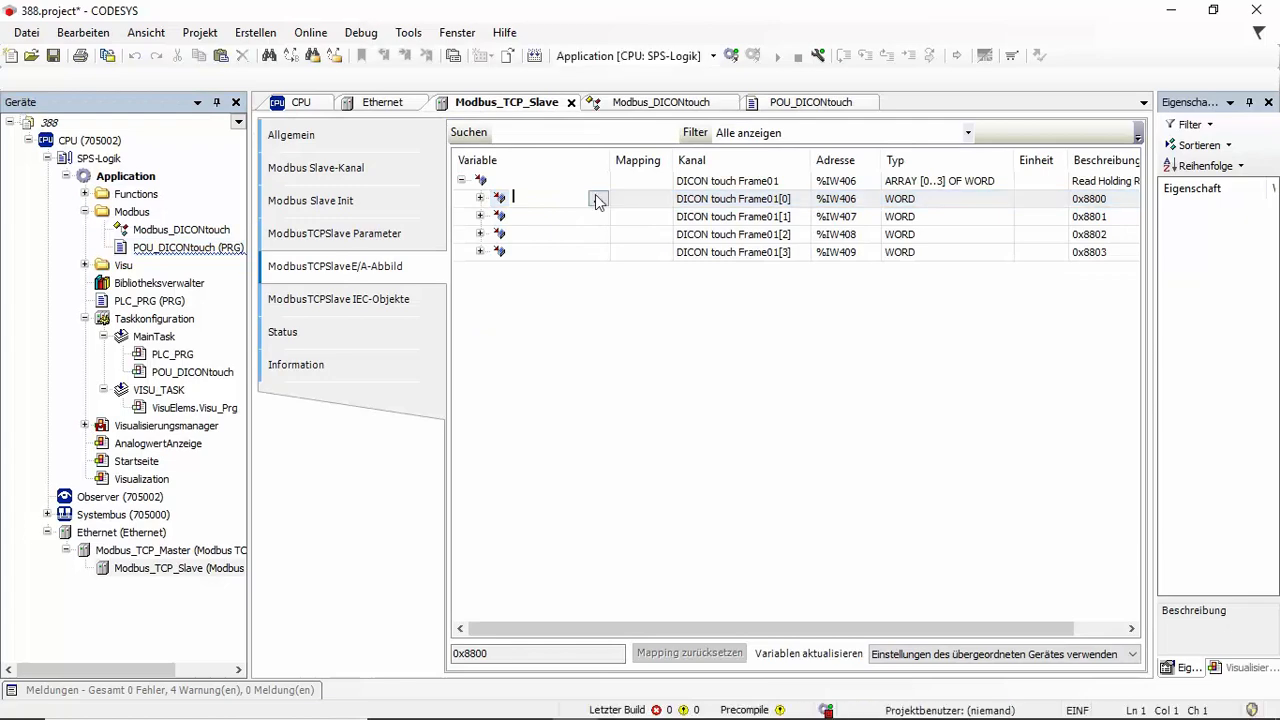
pyautogui.click(597, 200)
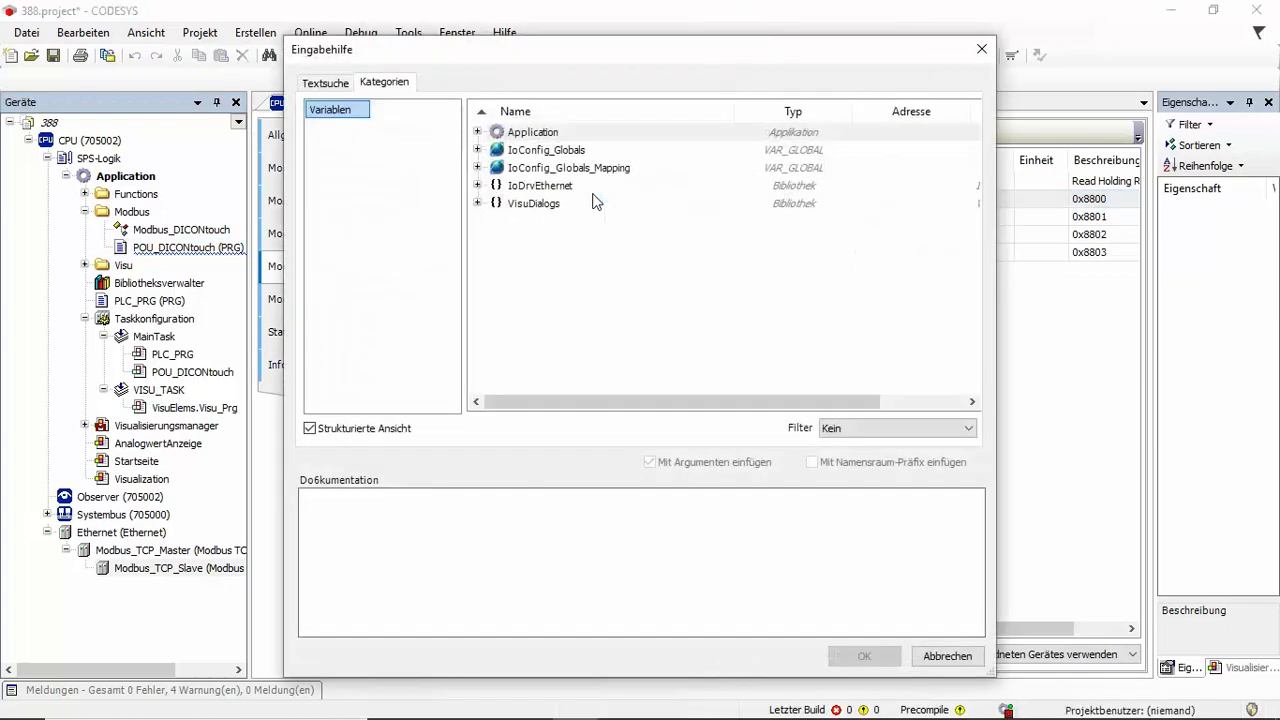
pyautogui.click(478, 132)
pyautogui.click(496, 149)
pyautogui.click(514, 167)
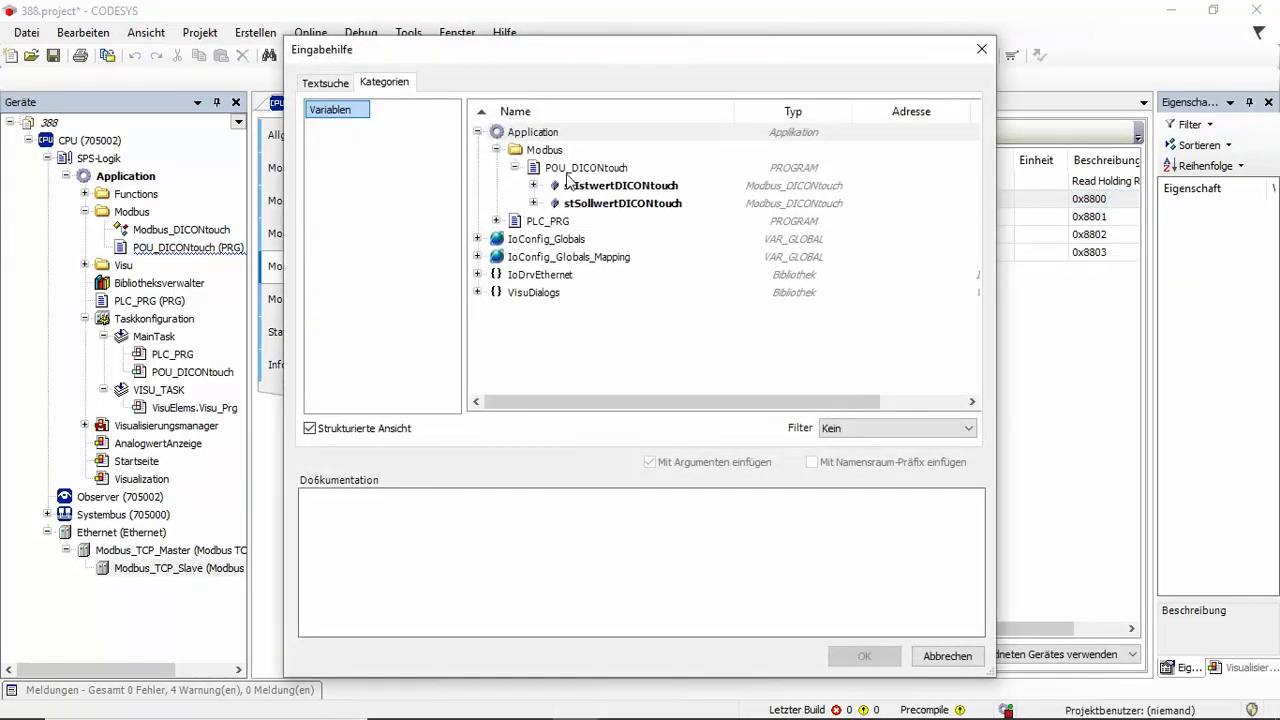
pyautogui.click(533, 185)
pyautogui.click(594, 222)
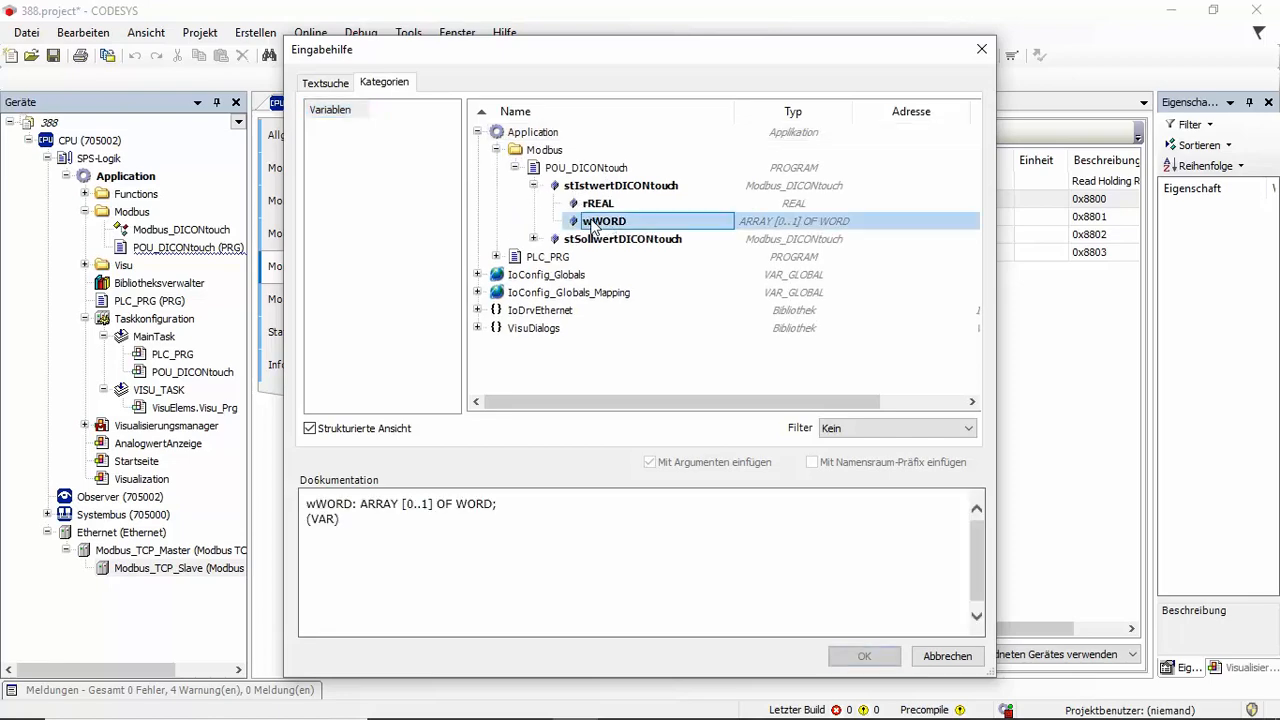
pyautogui.doubleClick(594, 222)
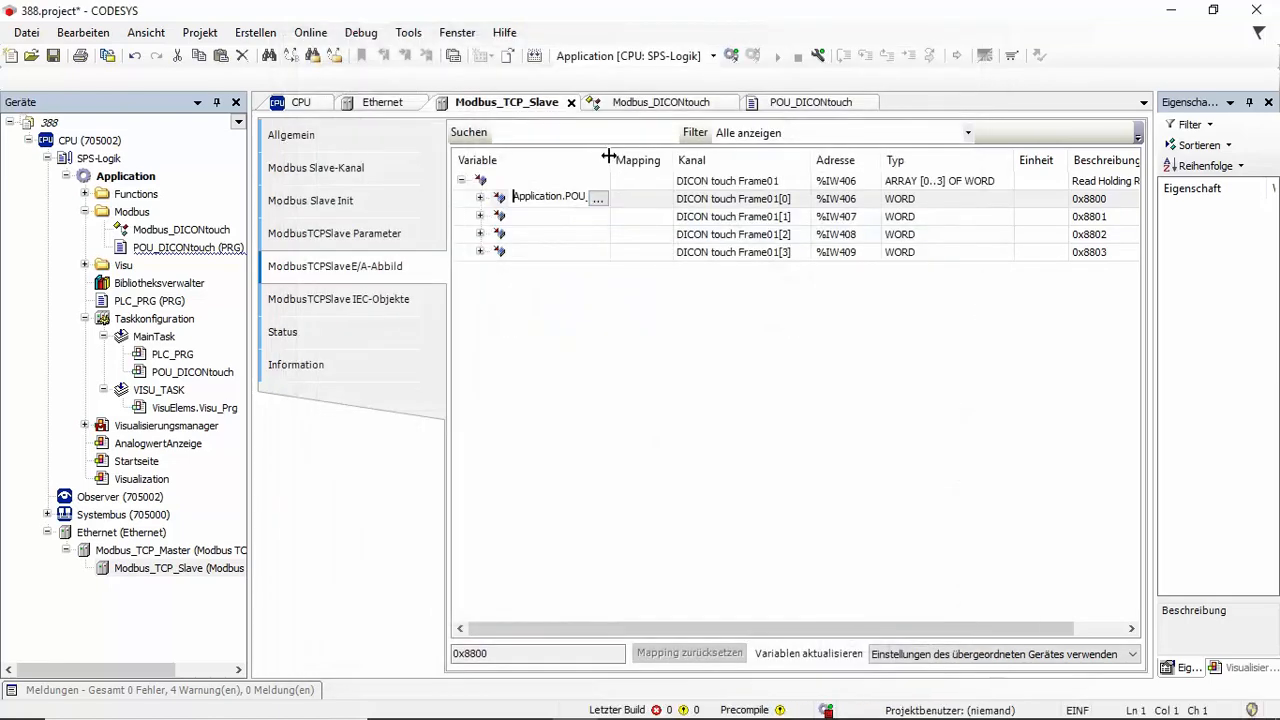
# Widen the Variable column, append the index [0] to the mapped wWORD of Frame01[0], and select the complete variable path.
pyautogui.moveTo(607, 160); pyautogui.dragTo(826, 156)
pyautogui.click(738, 199)
pyautogui.click(808, 198)
pyautogui.click(816, 198)
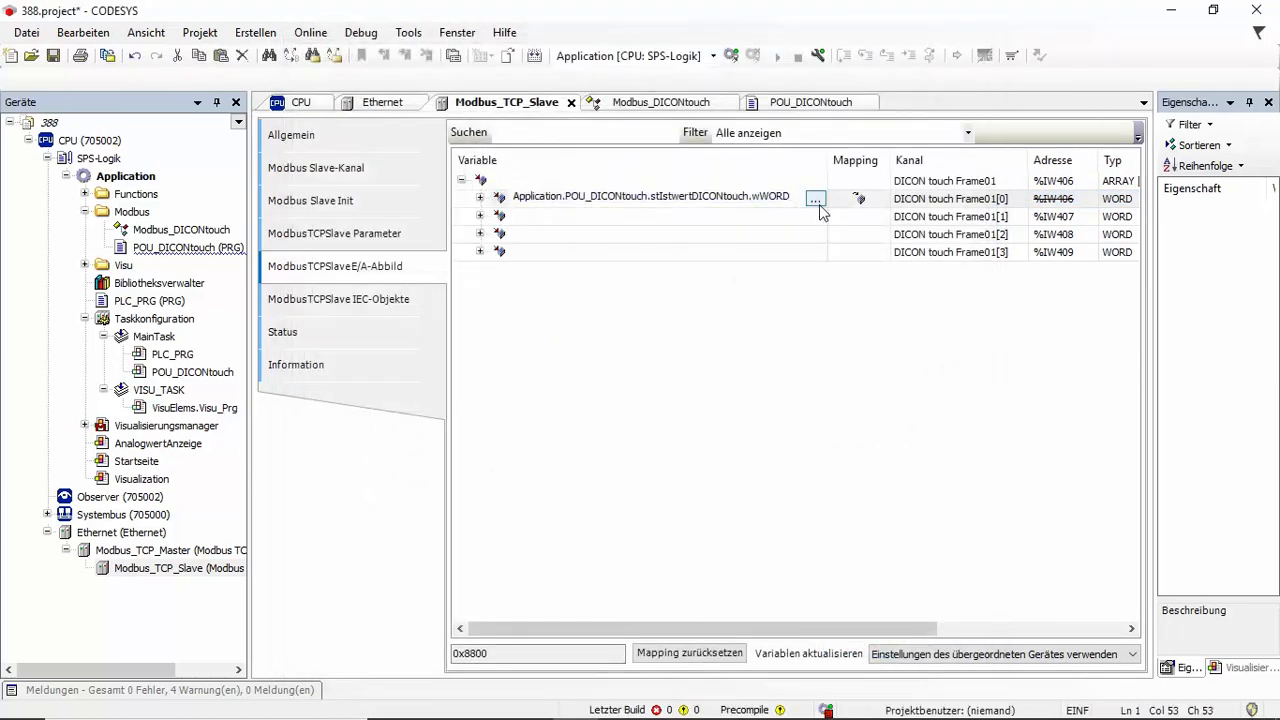
pyautogui.write(']')
pyautogui.hotkey('shift', 'Home')
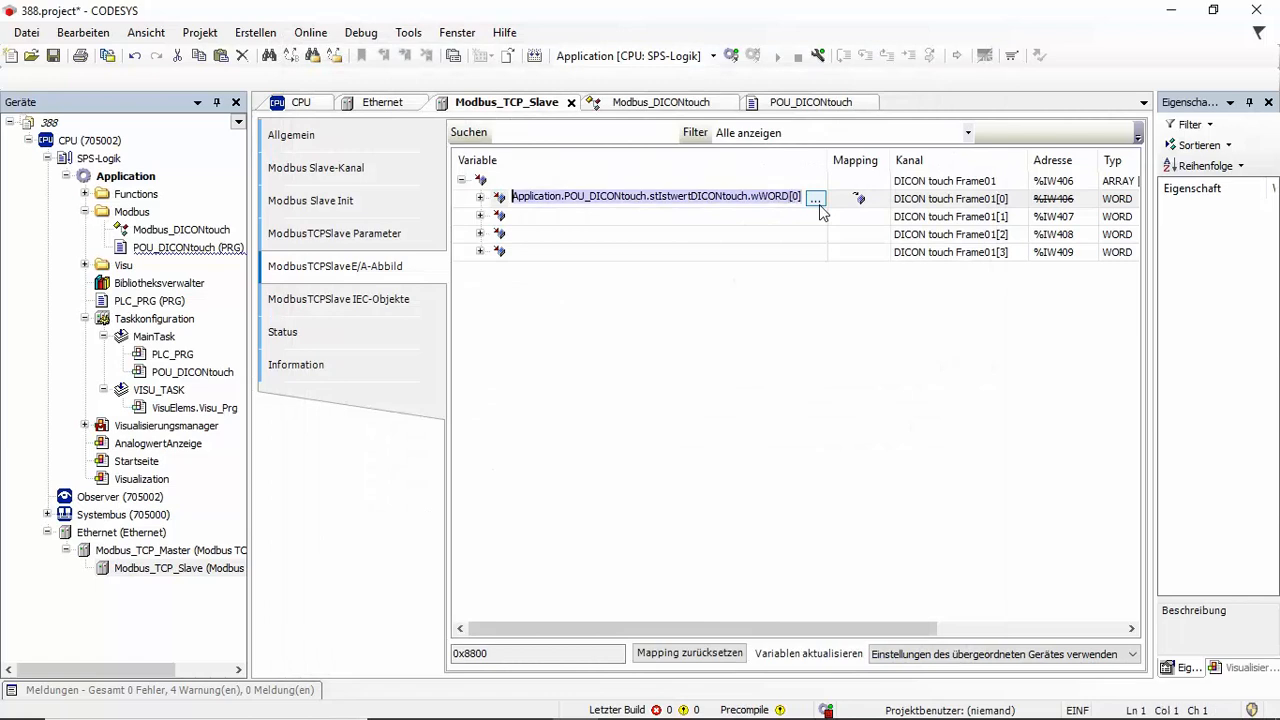
# Map channel DICON touch Frame01[1] to Application.POU_DICONtouch.stIstwertDICONtouch.wWORD[1] by reusing the variable path of Frame01[0].
pyautogui.hotkey('ctrl', 'c')
pyautogui.doubleClick(651, 220)
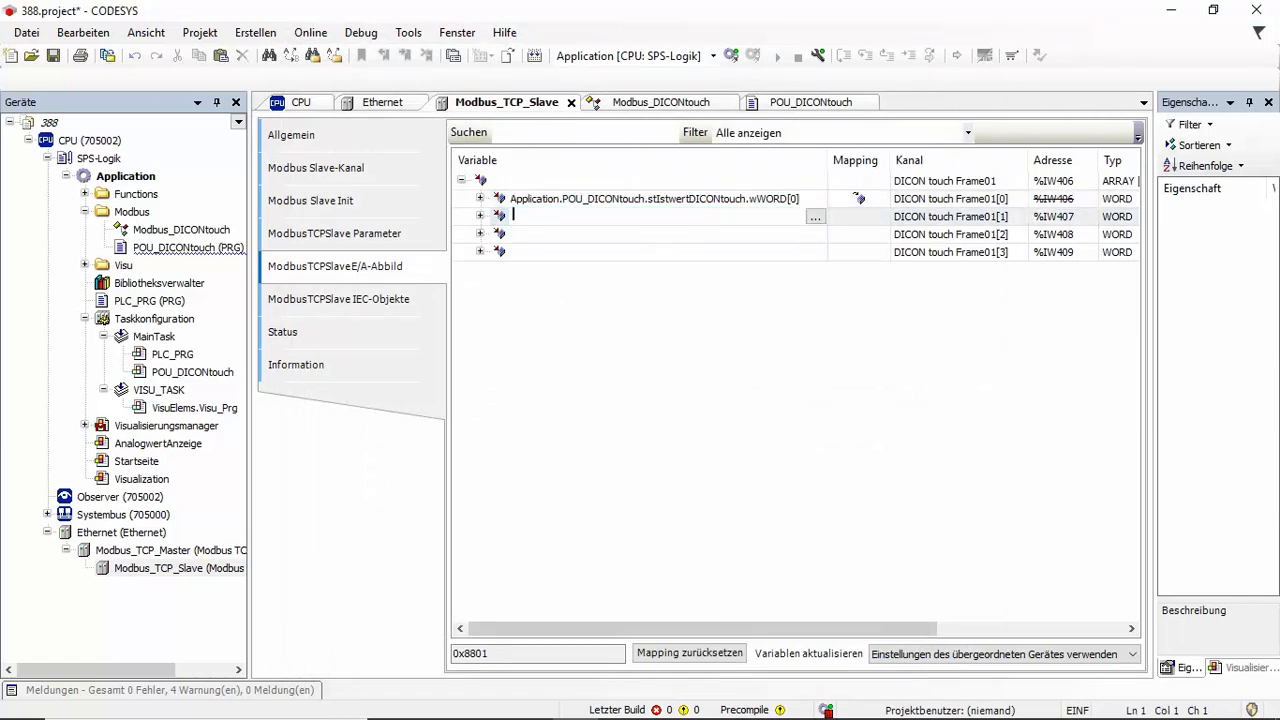
pyautogui.hotkey('ctrl', 'v')
pyautogui.press('Left')
pyautogui.press('BackSpace')
pyautogui.write('1')
pyautogui.press('Return')
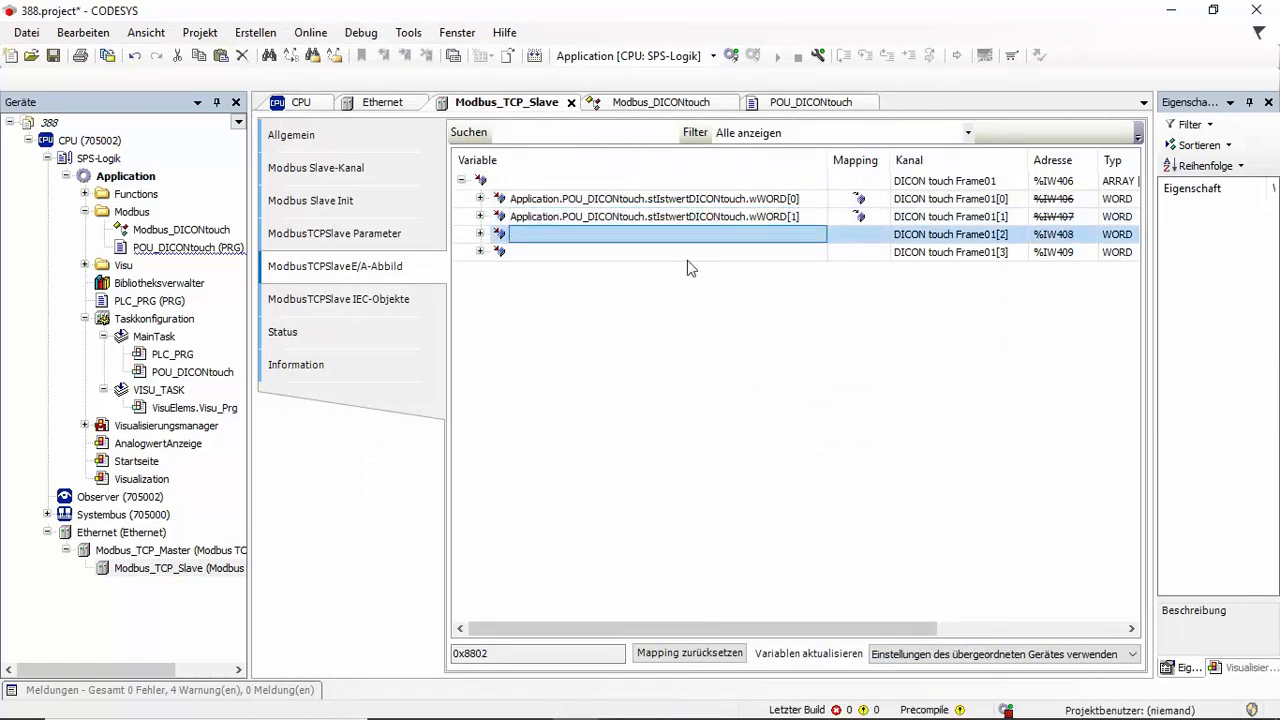
# Map channel DICON touch Frame01[2] to Application.POU_DICONtouch.stSollwertDICONtouch.wWORD[0].
pyautogui.doubleClick(597, 234)
pyautogui.hotkey('ctrl', 'v')
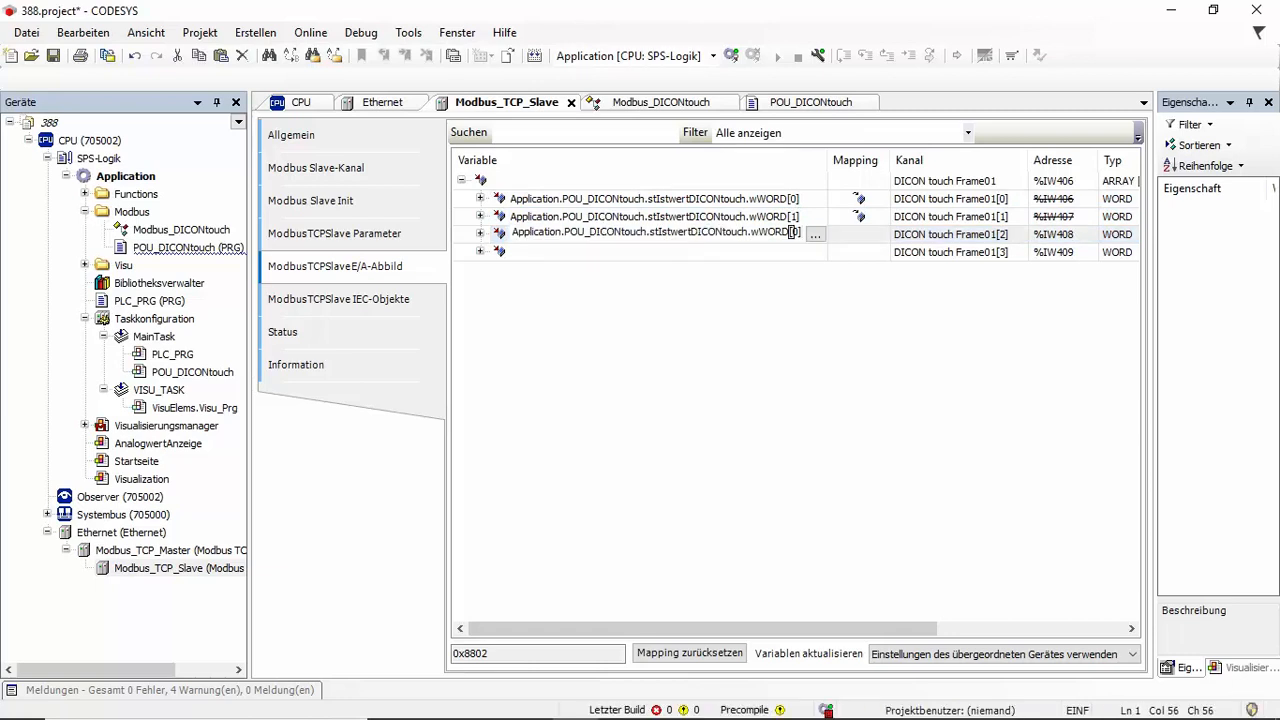
pyautogui.moveTo(655, 233); pyautogui.dragTo(885, 236)
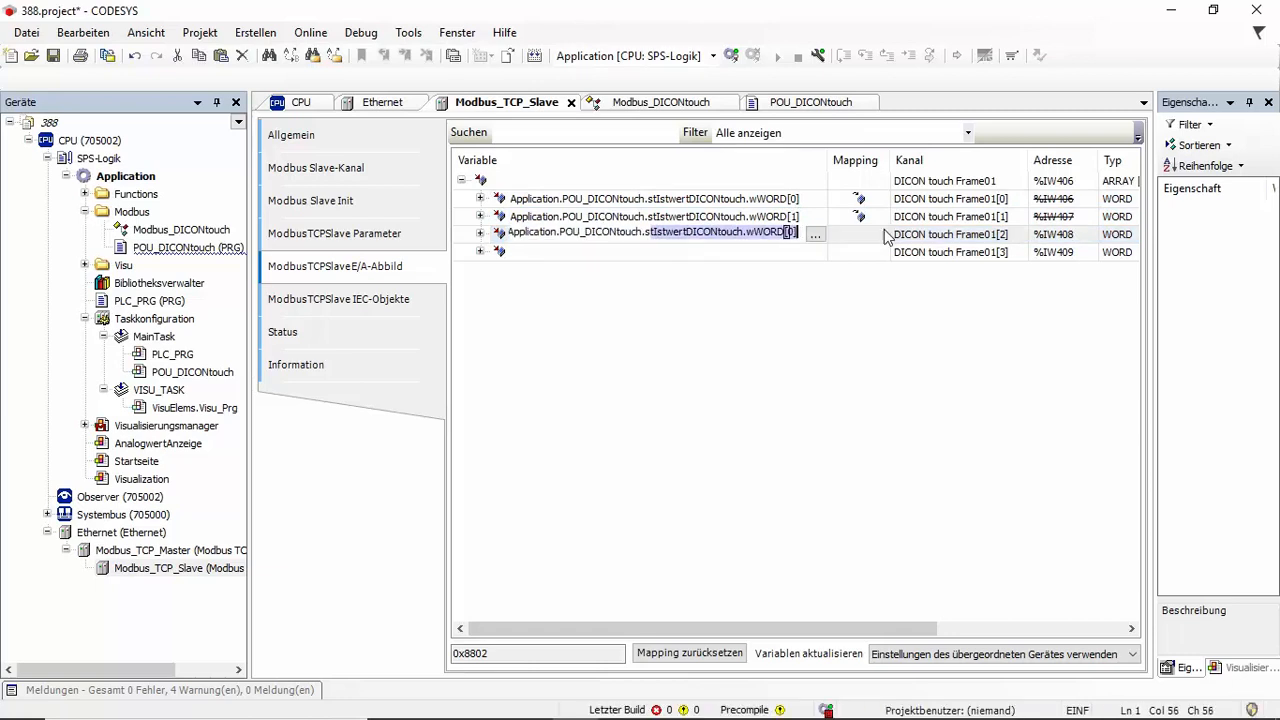
pyautogui.write('S')
pyautogui.press('Return')
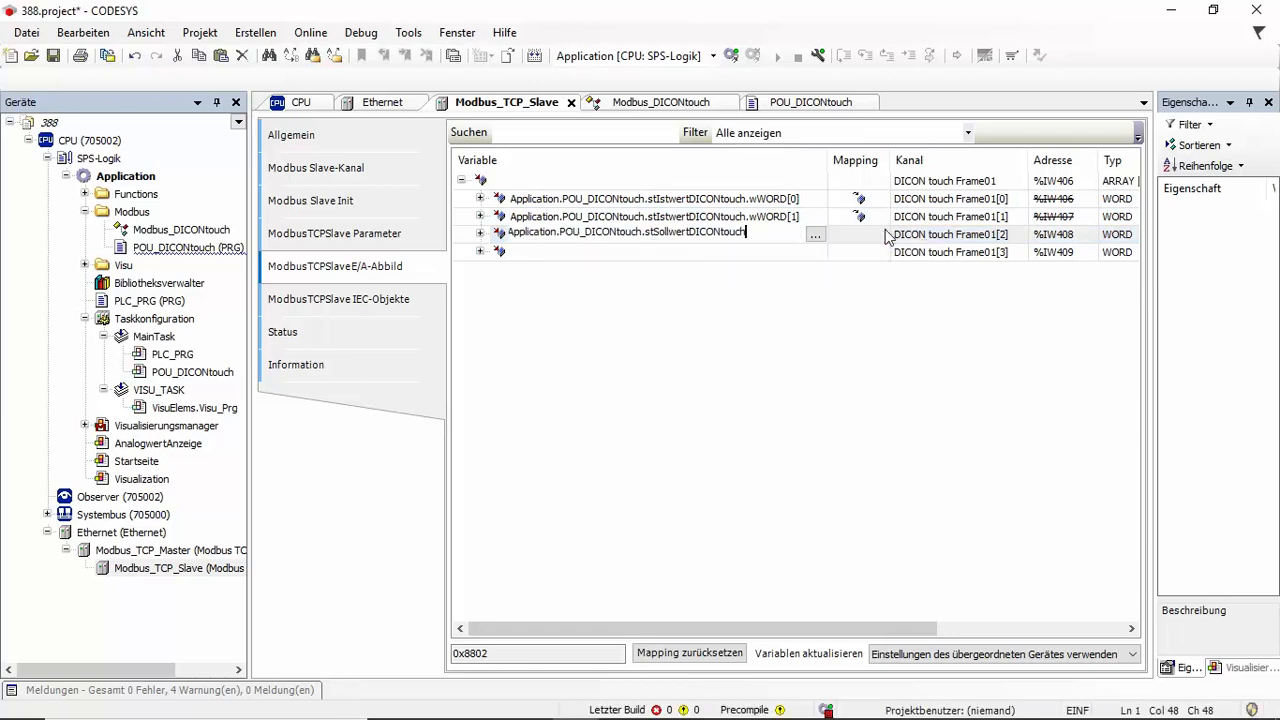
pyautogui.write('.')
pyautogui.press('Return')
pyautogui.write('[0')
pyautogui.press('Return')
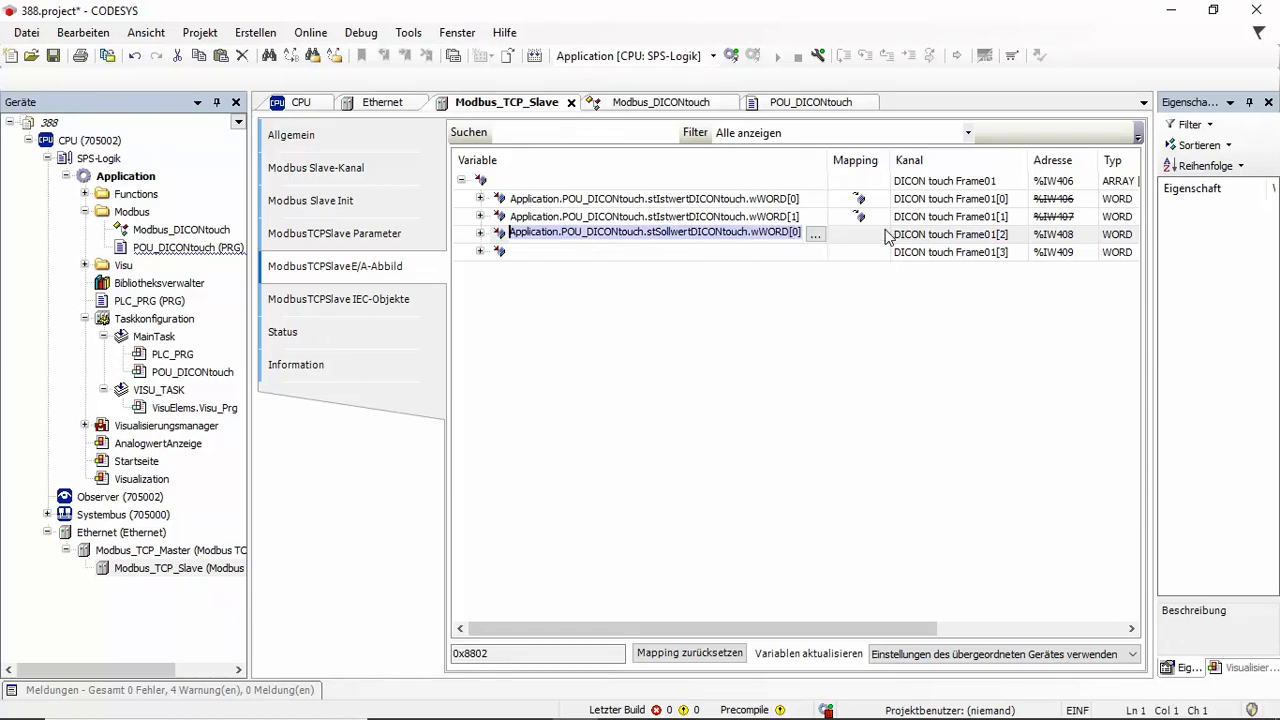
# Map channel DICON touch Frame01[3] to Application.POU_DICONtouch.stSollwertDICONtouch.wWORD[1].
pyautogui.click(557, 256)
pyautogui.hotkey('ctrl', 'v')
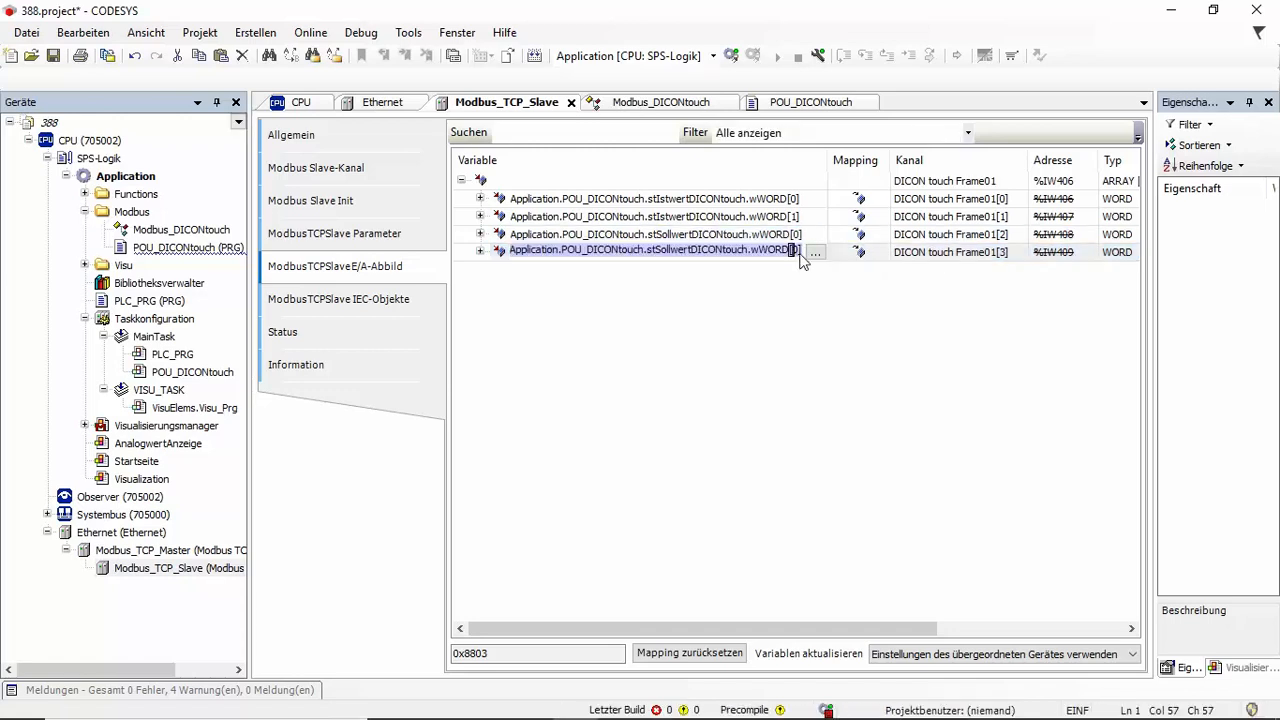
pyautogui.write('1')
pyautogui.press('Return')
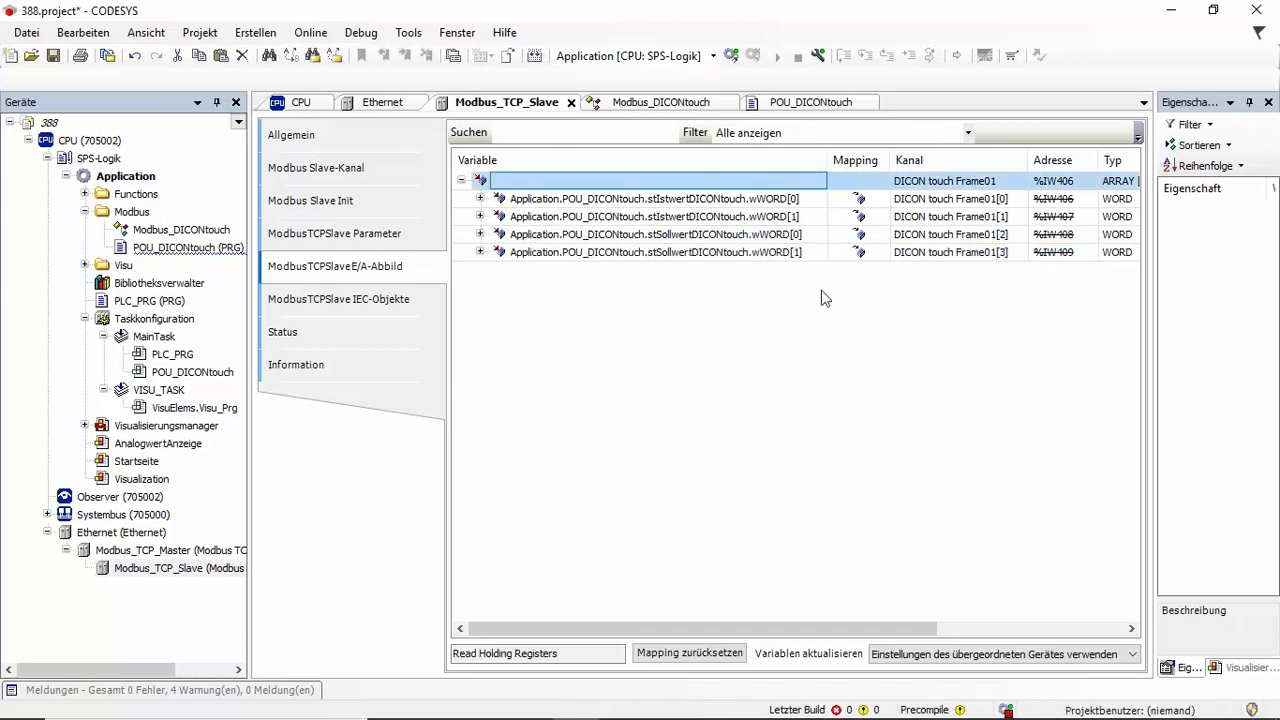
# Log in to the CPU application and check the Ethernet and Modbus TCP nodes in the device tree.
pyautogui.click(732, 56)
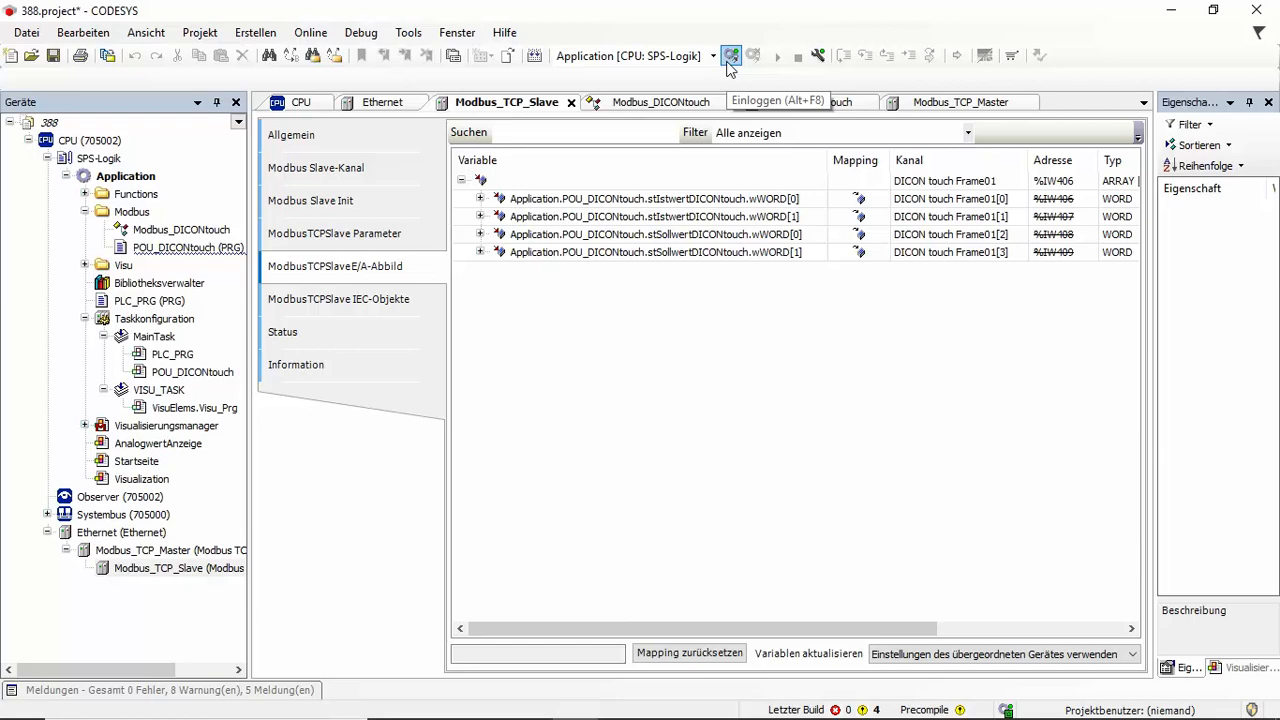
pyautogui.click(731, 57)
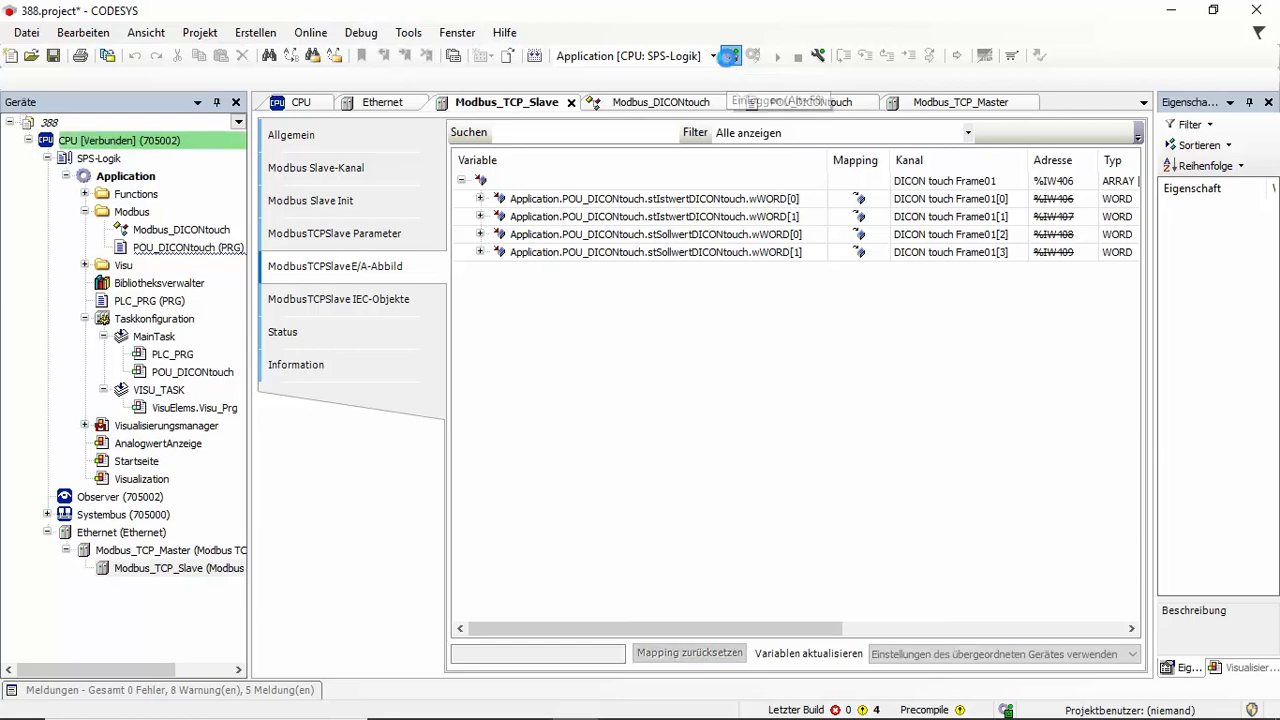
pyautogui.click(93, 534)
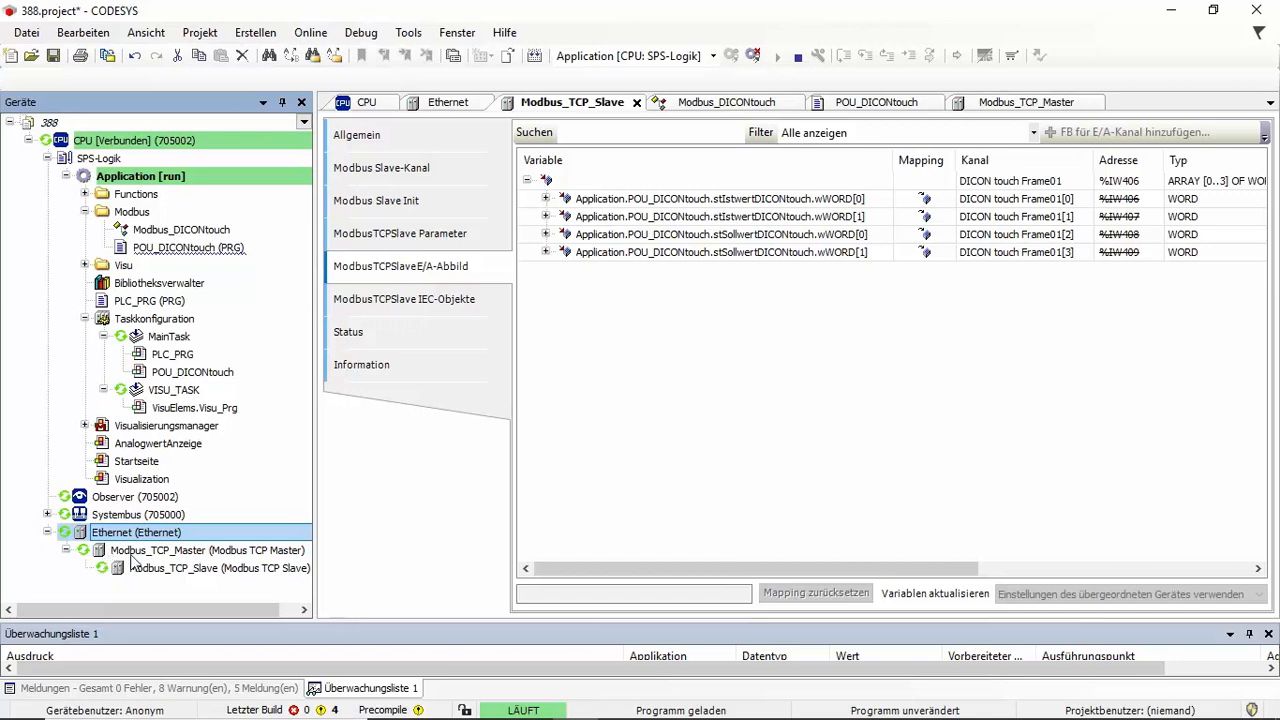
pyautogui.click(129, 573)
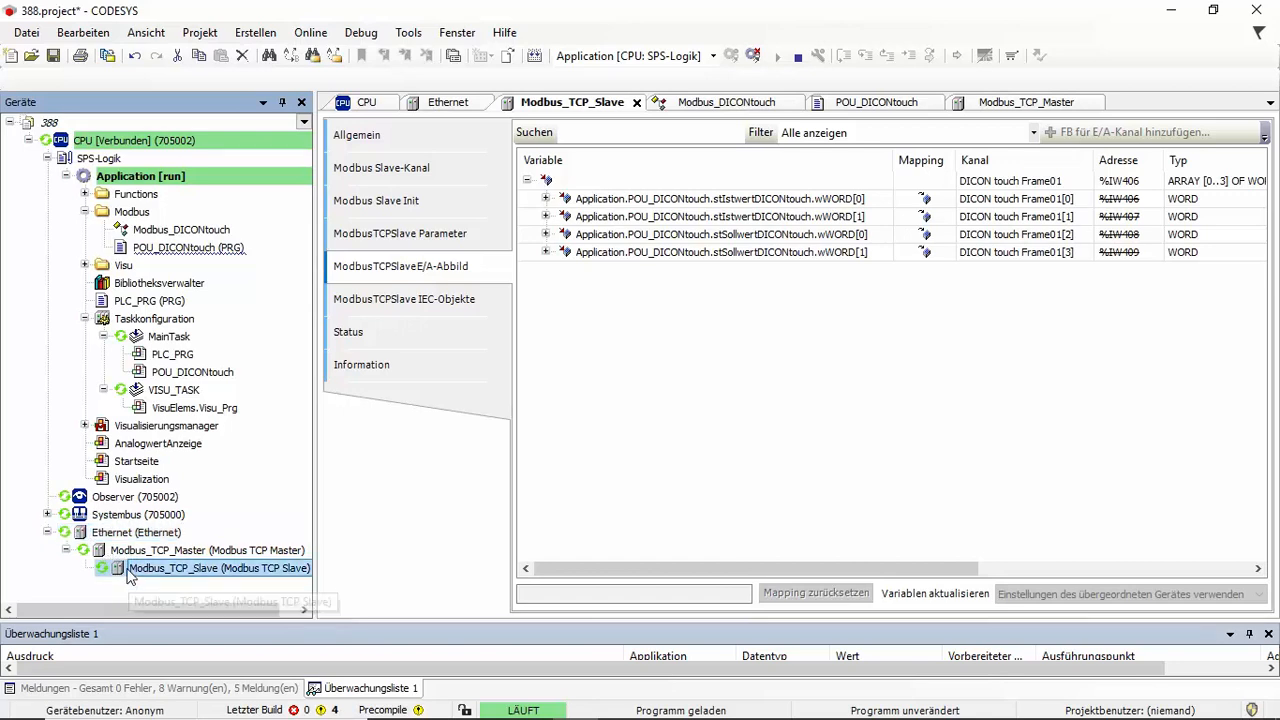
pyautogui.click(116, 535)
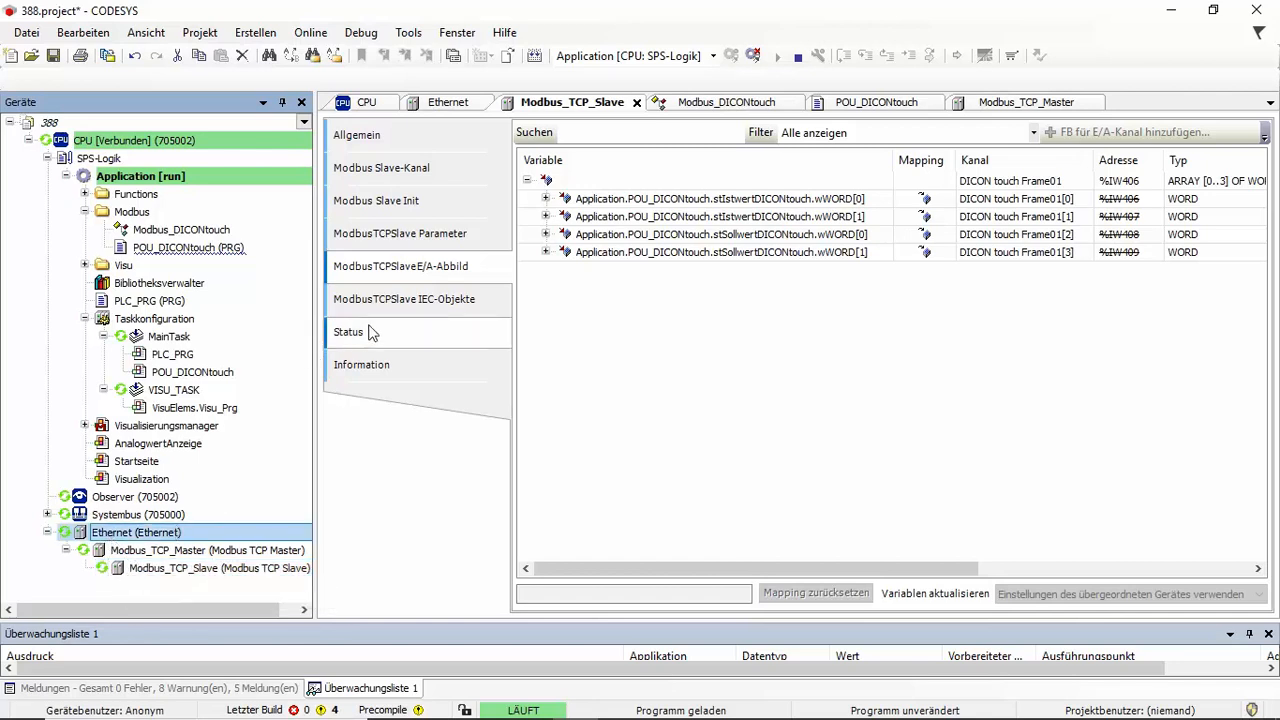
# Check the status pages of the Ethernet, Modbus_TCP_Master and Modbus_TCP_Slave devices.
pyautogui.doubleClick(116, 535)
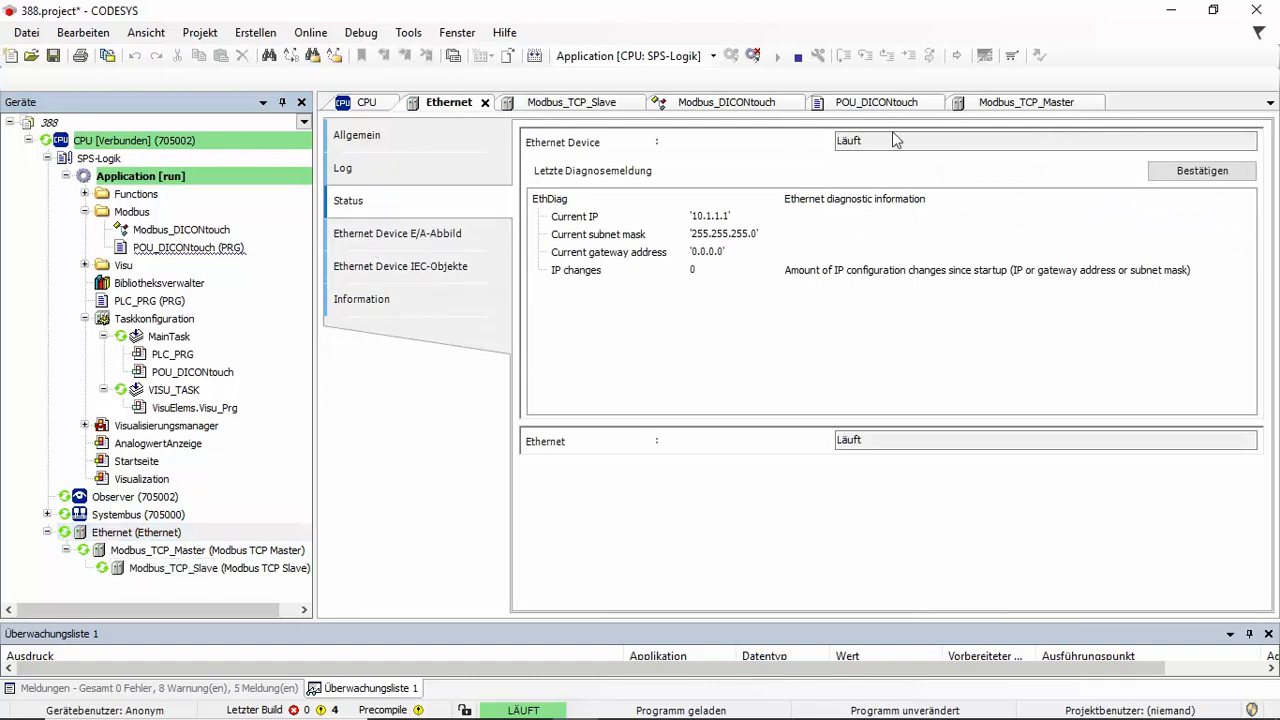
pyautogui.doubleClick(852, 141)
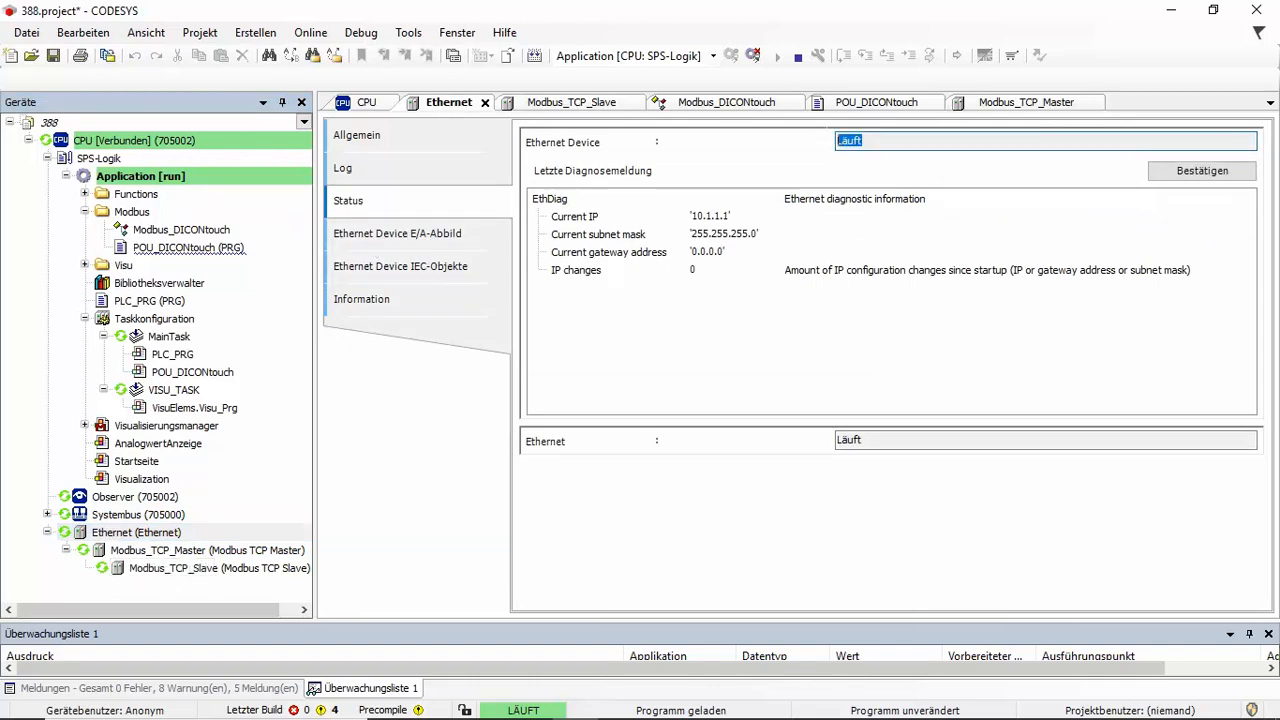
pyautogui.click(124, 567)
pyautogui.doubleClick(124, 555)
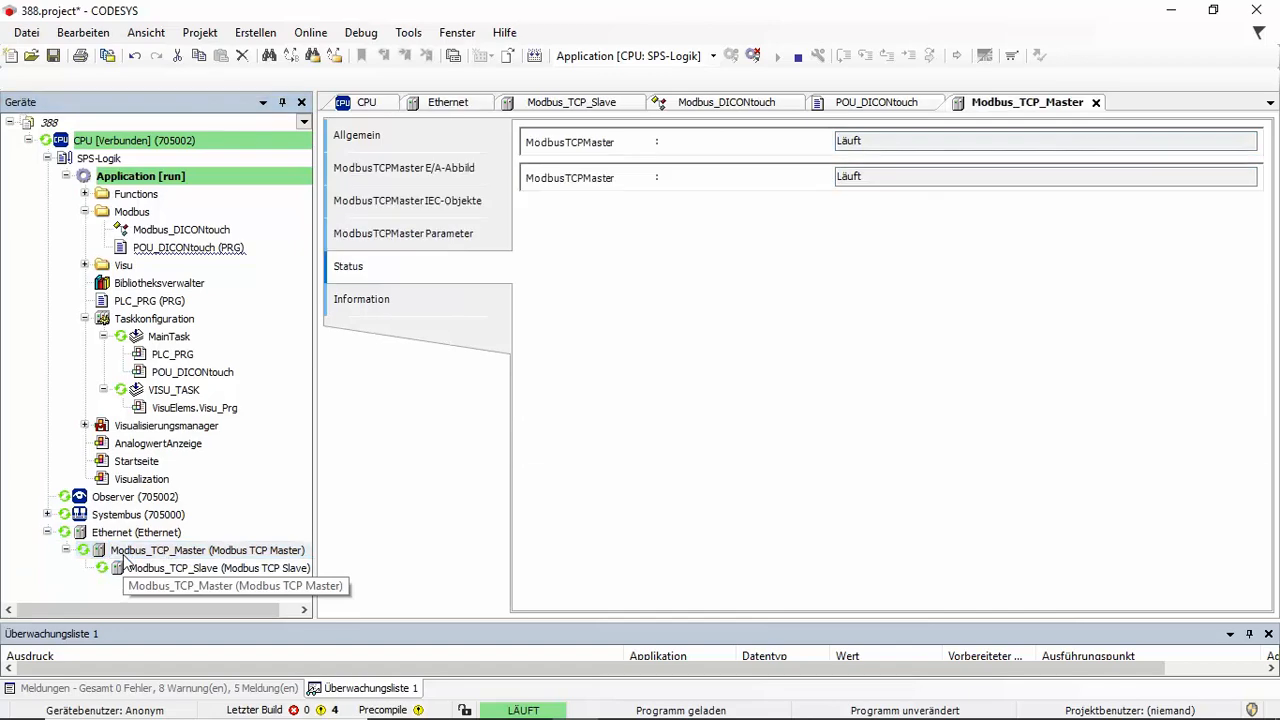
pyautogui.doubleClick(866, 140)
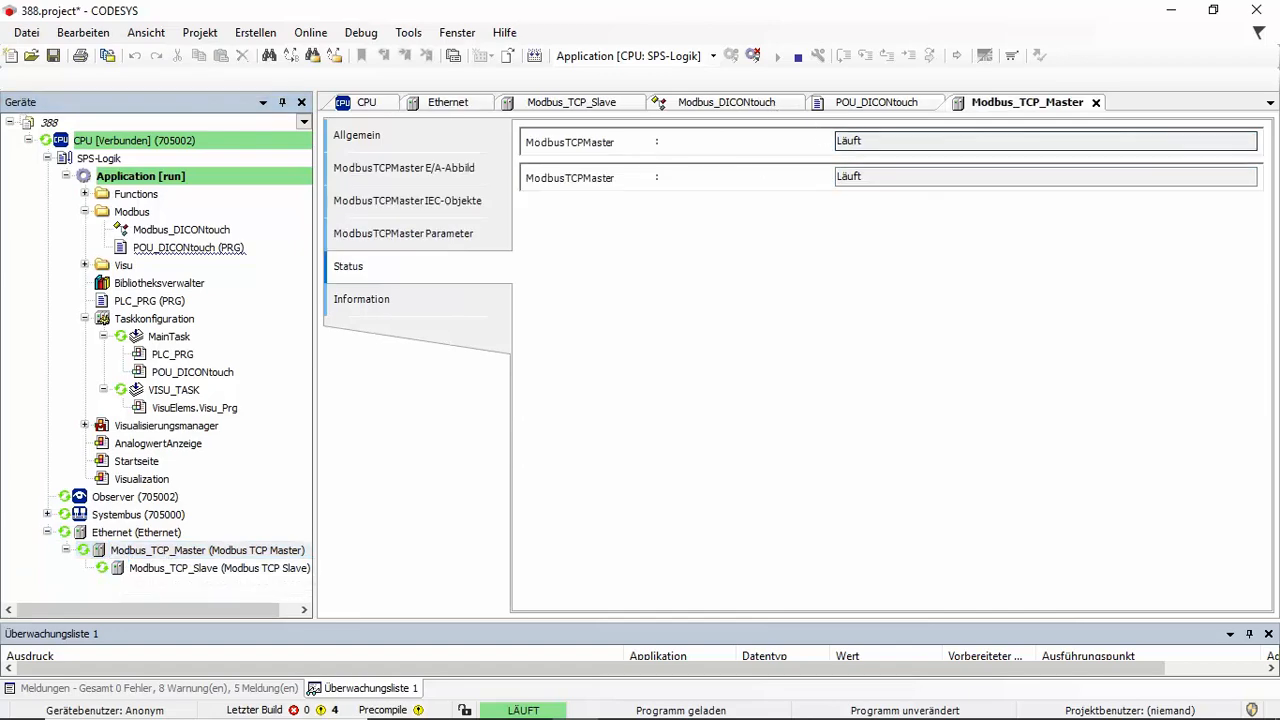
pyautogui.doubleClick(151, 569)
pyautogui.click(425, 333)
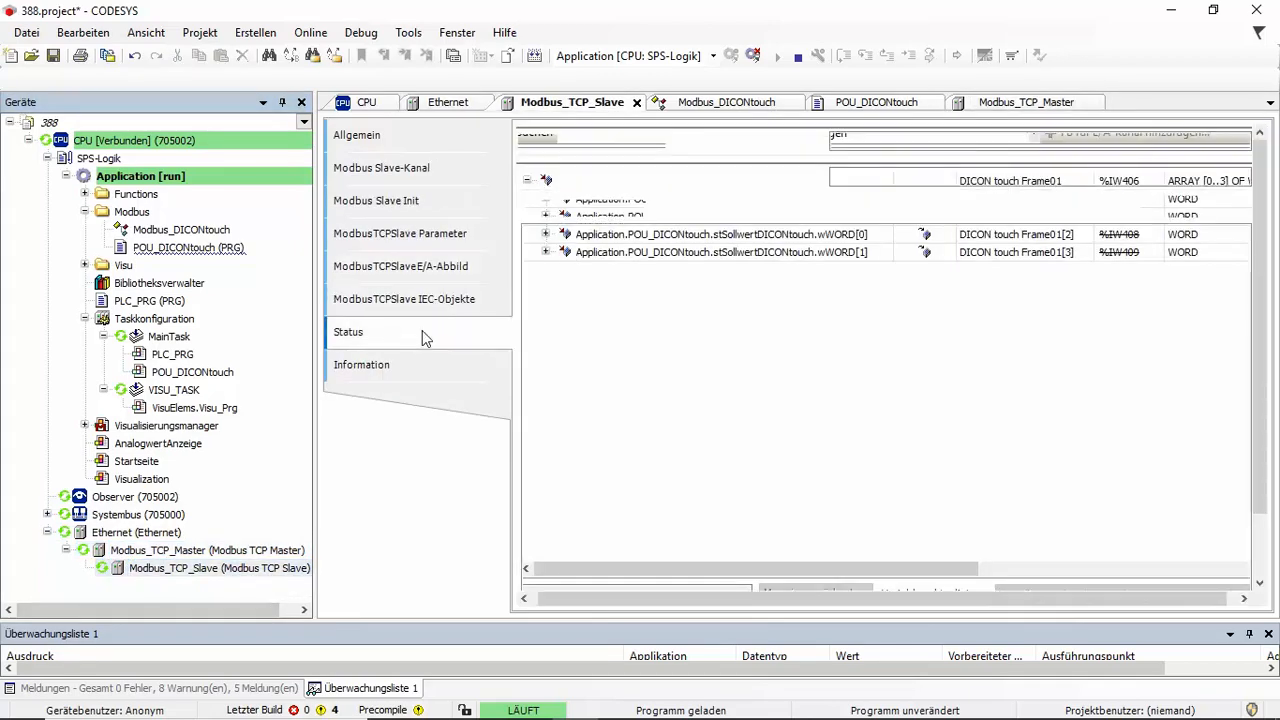
pyautogui.moveTo(866, 141); pyautogui.dragTo(796, 134)
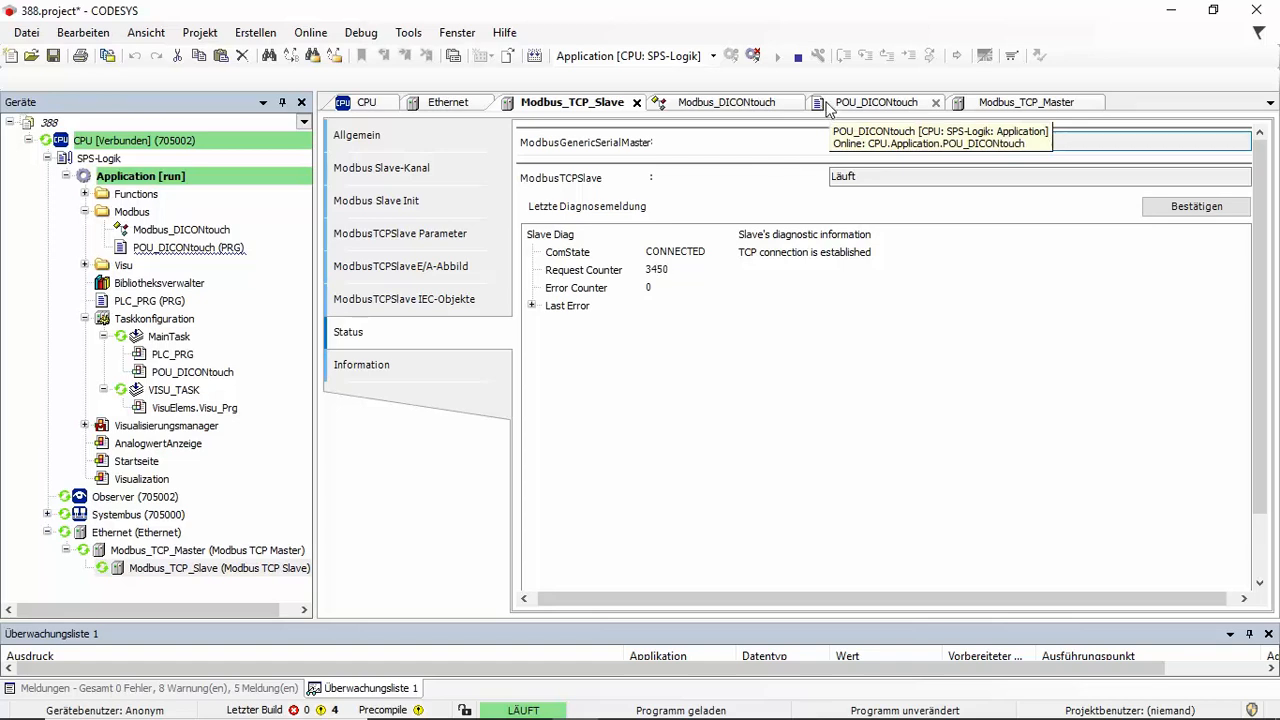
# Open POU_DICONtouch online and examine the live rREAL values of stIstwertDICONtouch and stSollwertDICONtouch.
pyautogui.click(827, 107)
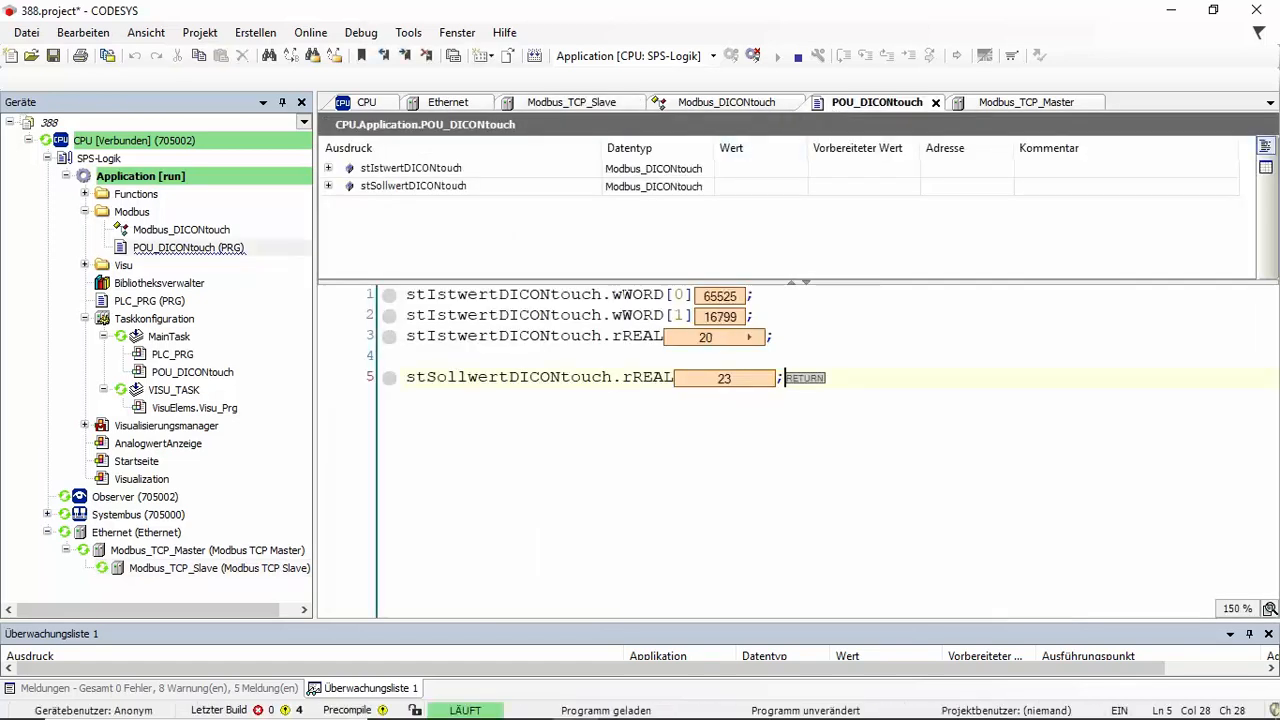
pyautogui.moveTo(773, 337); pyautogui.dragTo(405, 341)
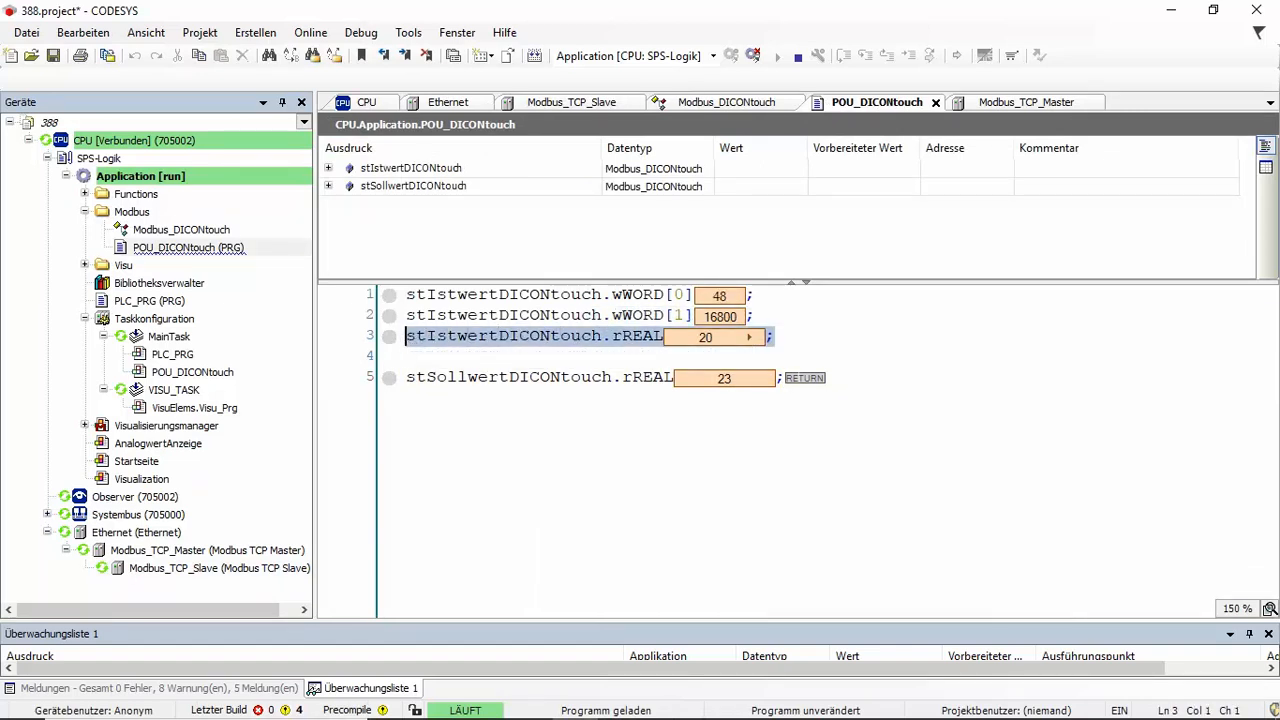
pyautogui.moveTo(781, 378); pyautogui.dragTo(402, 378)
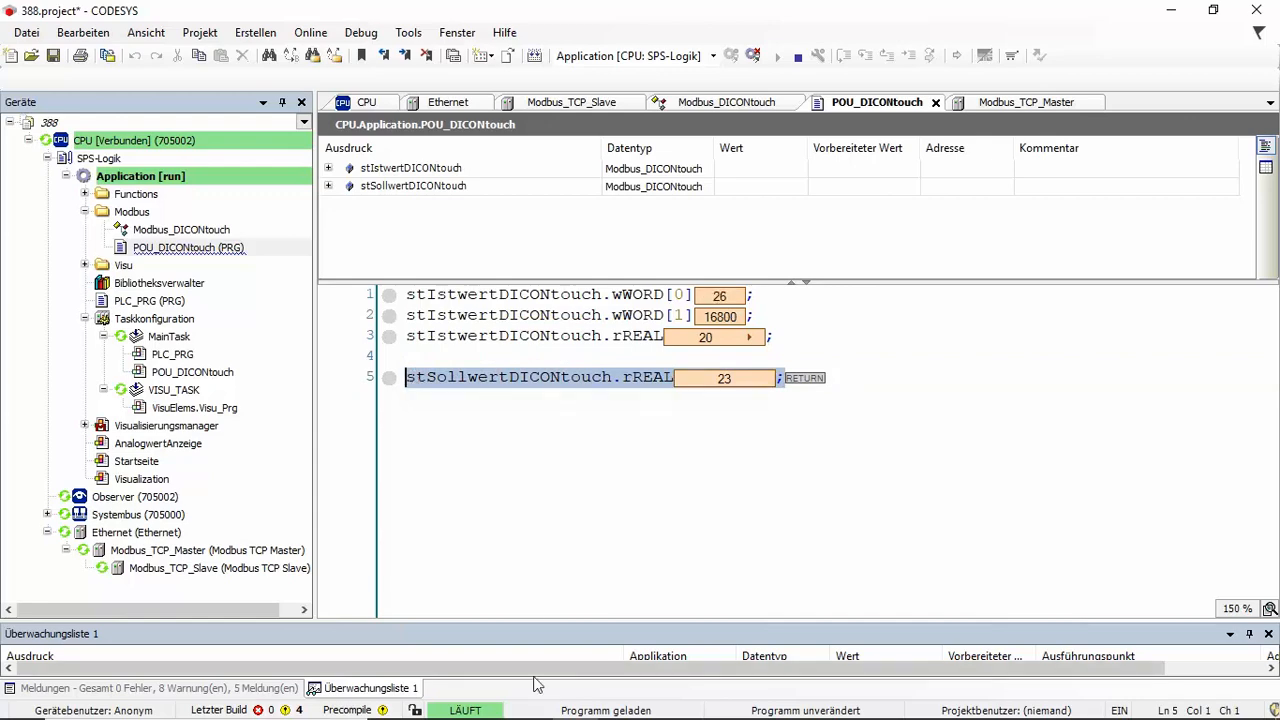
# Switch to Photos to compare Istwert and Sollwert in Prozessbild_DICONtouch.bmp with the live values, and return to CODESYS.
pyautogui.press('super')
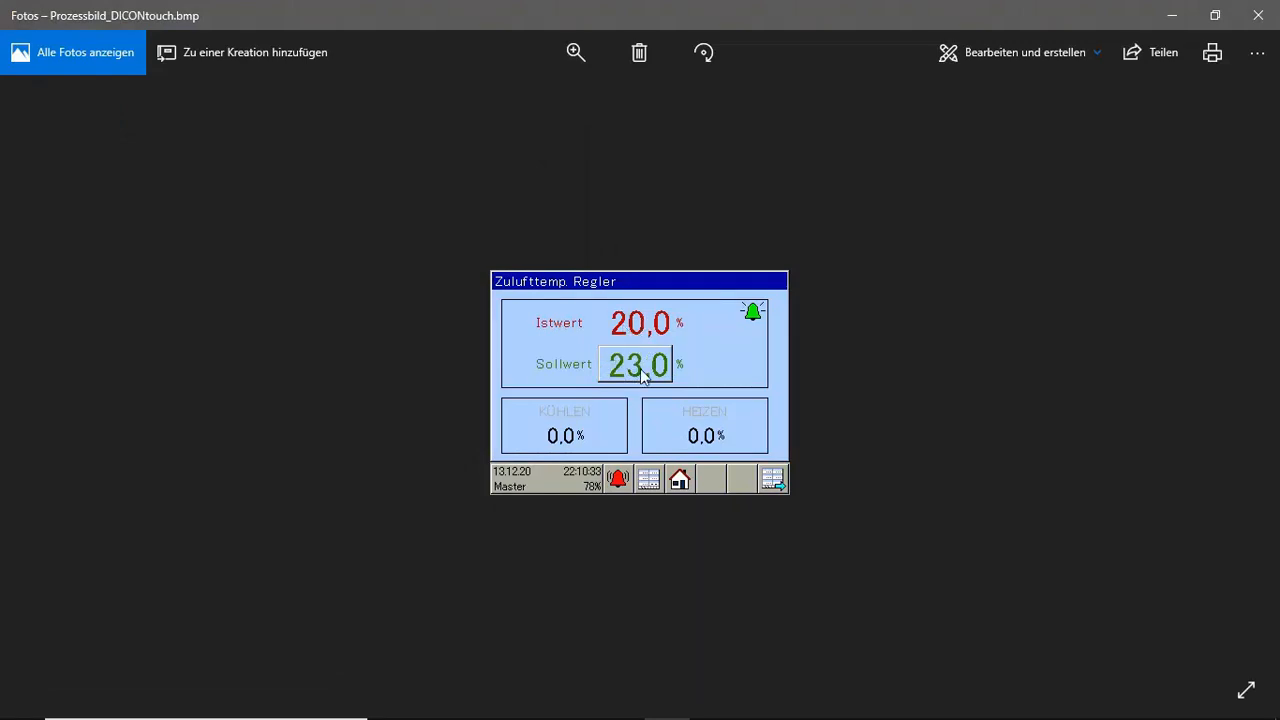
pyautogui.press('super')
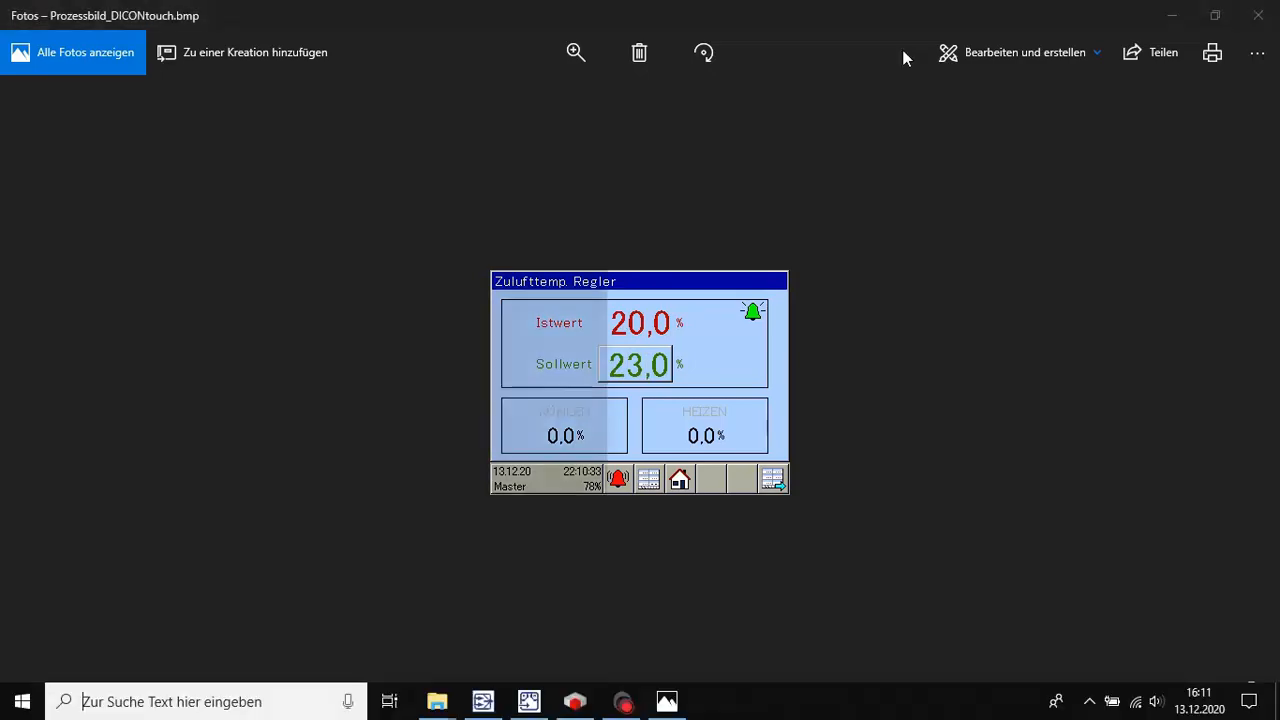
pyautogui.click(580, 708)
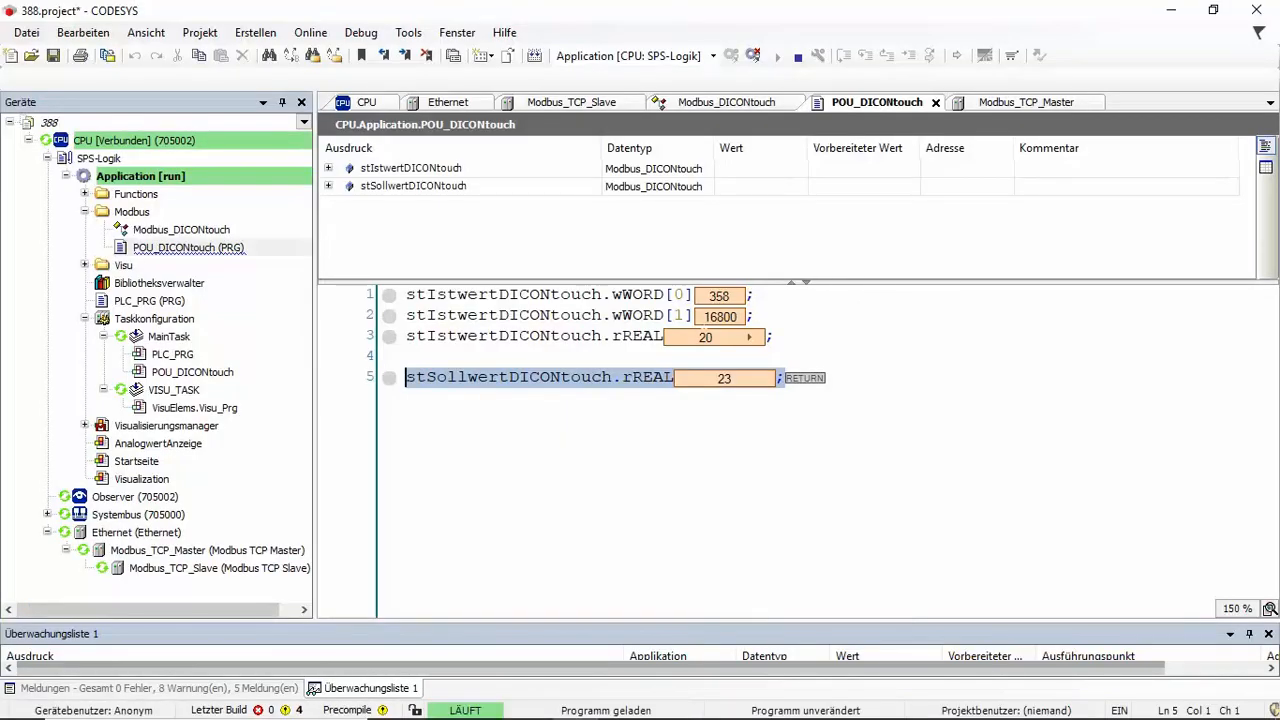
# Examine how the two live wWORD values of stIstwertDICONtouch relate to its rREAL value, and review the setpoint line.
pyautogui.moveTo(755, 316); pyautogui.dragTo(398, 303)
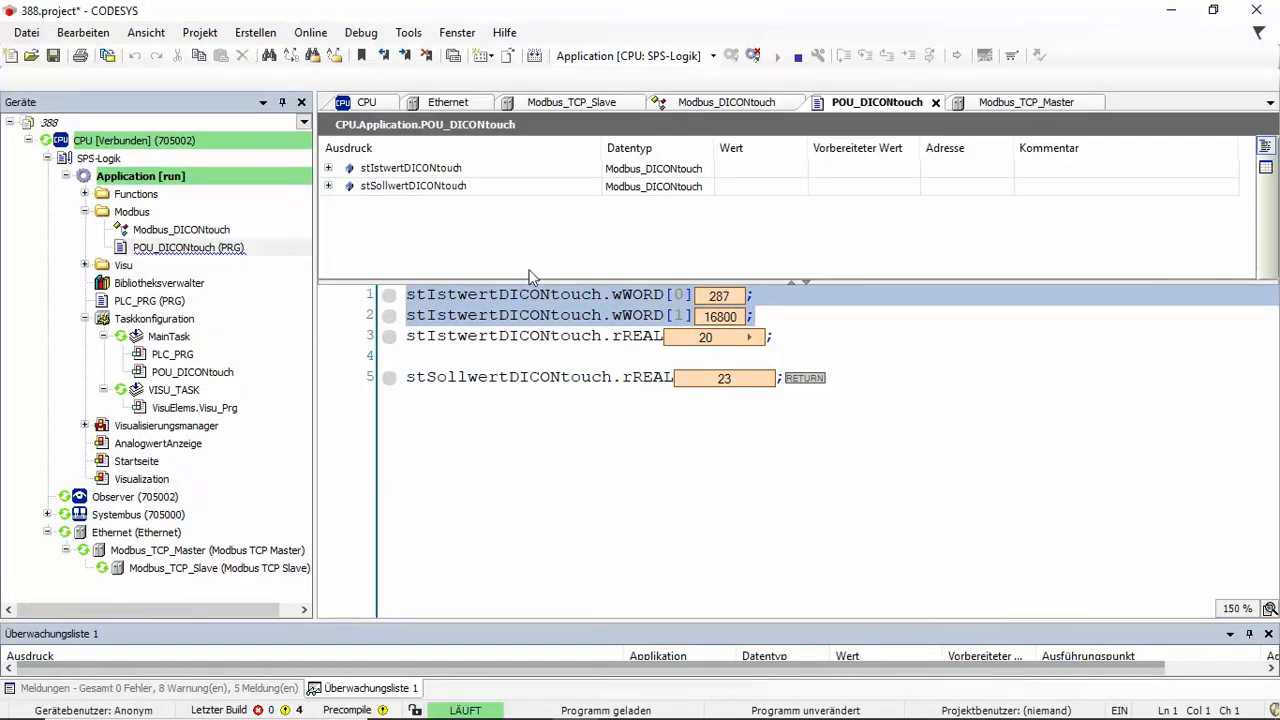
pyautogui.moveTo(755, 316); pyautogui.dragTo(405, 316)
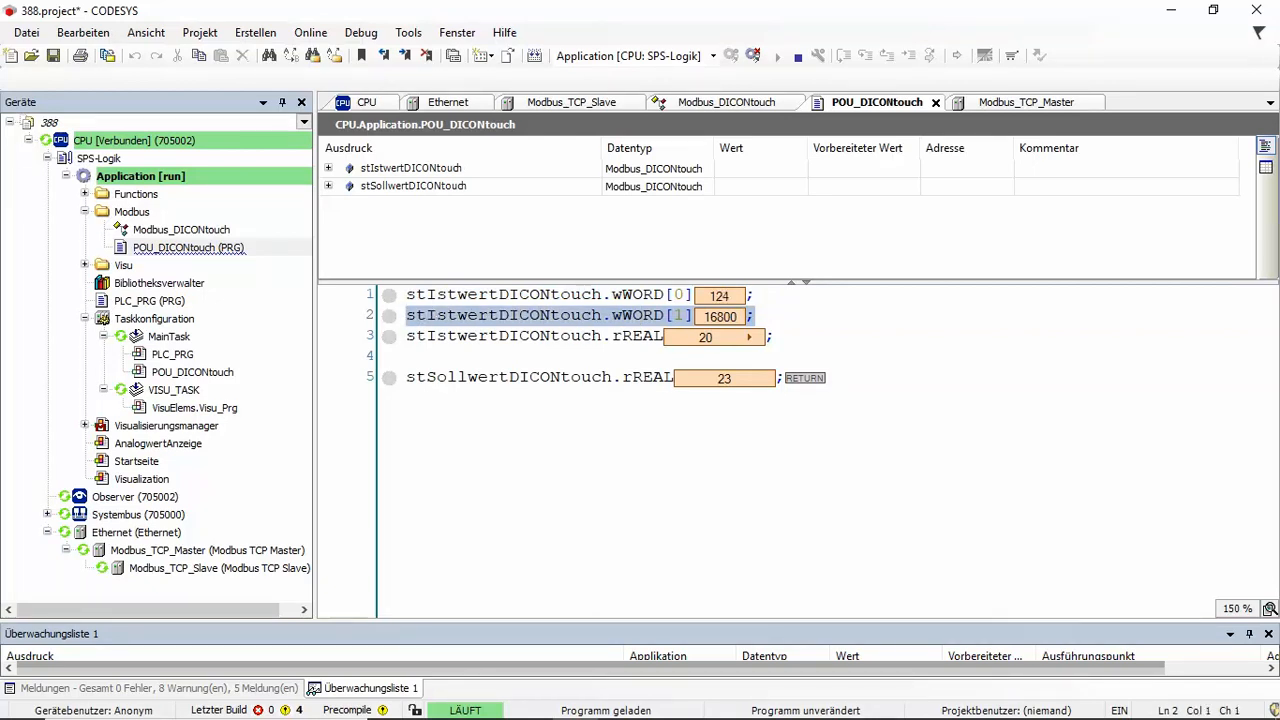
pyautogui.moveTo(406, 336); pyautogui.dragTo(771, 337)
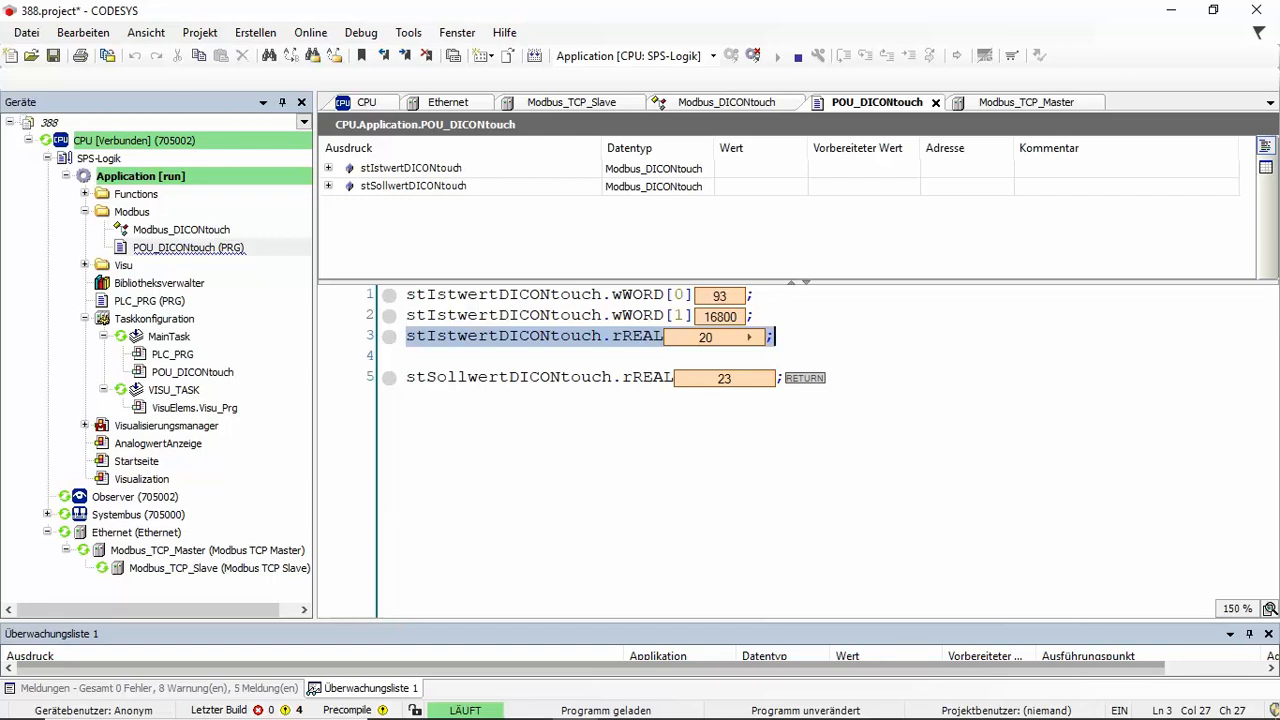
pyautogui.click(786, 377)
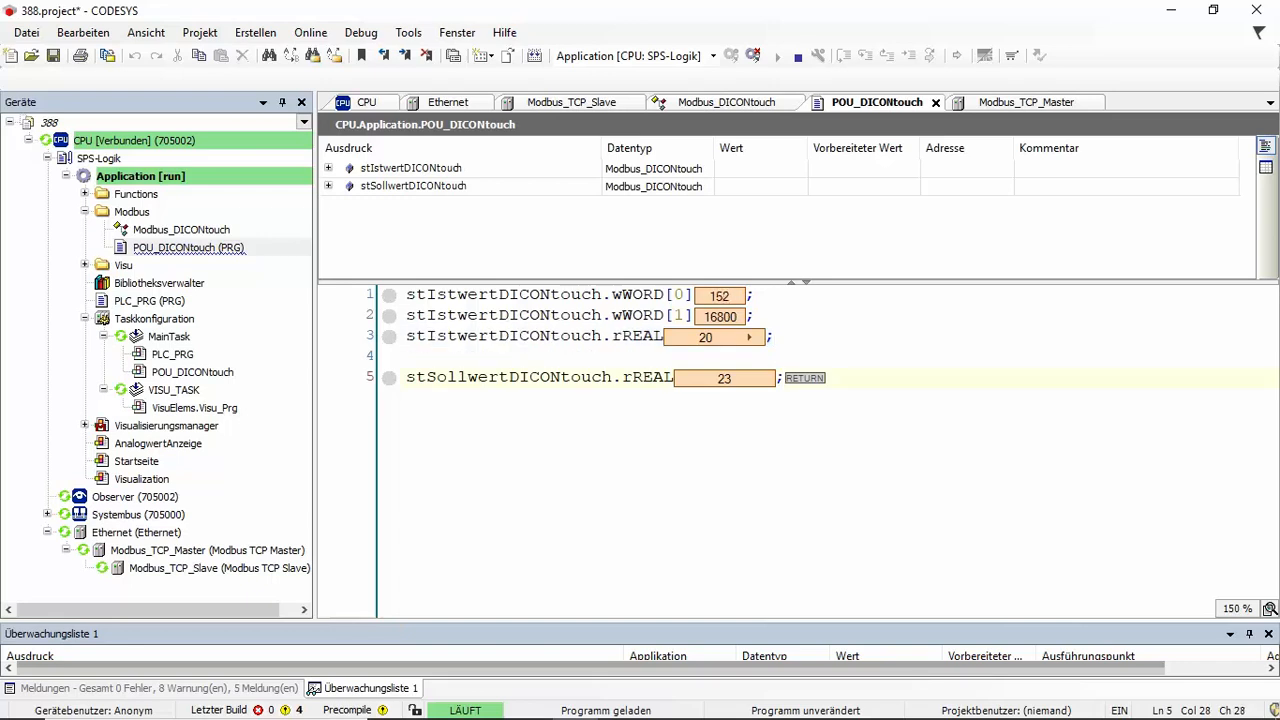